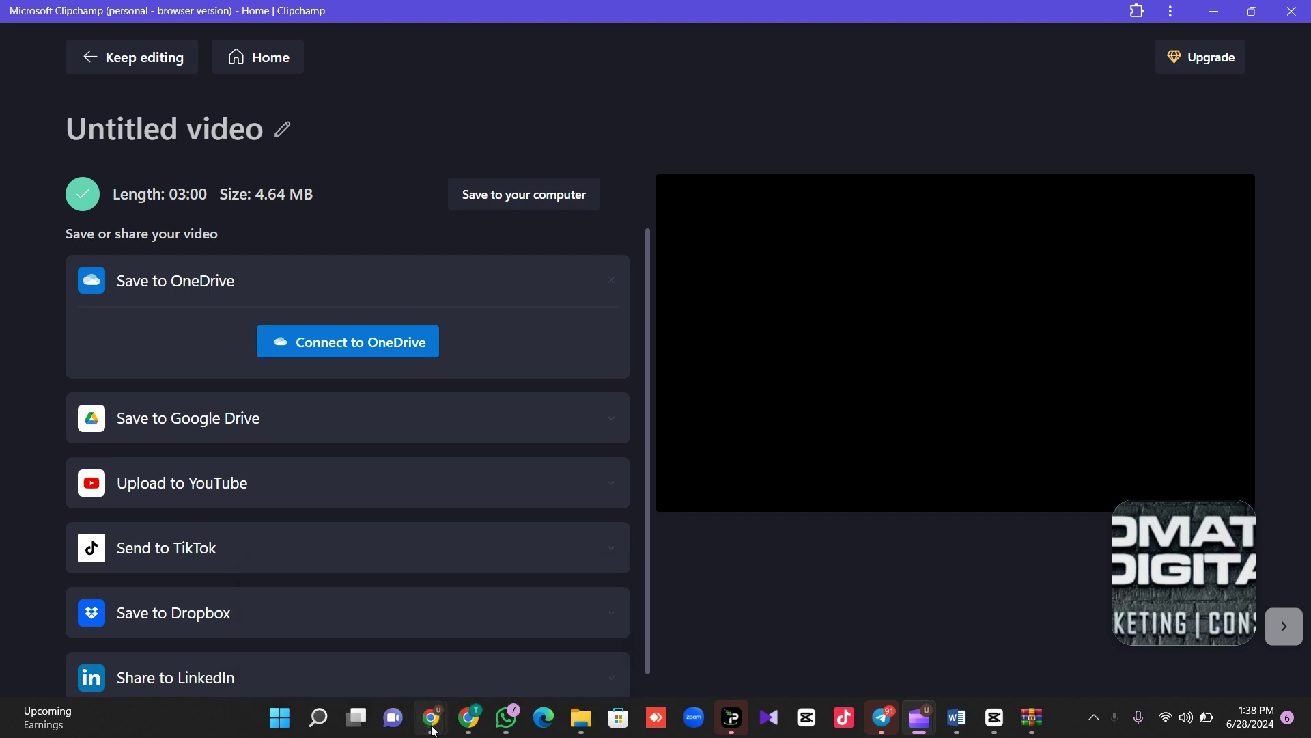
- Switch to Chrome and look through the ChatGPT script, Meta AI and the Adobe Express image resizer pages
mouse_move(438, 728)
click(359, 625)
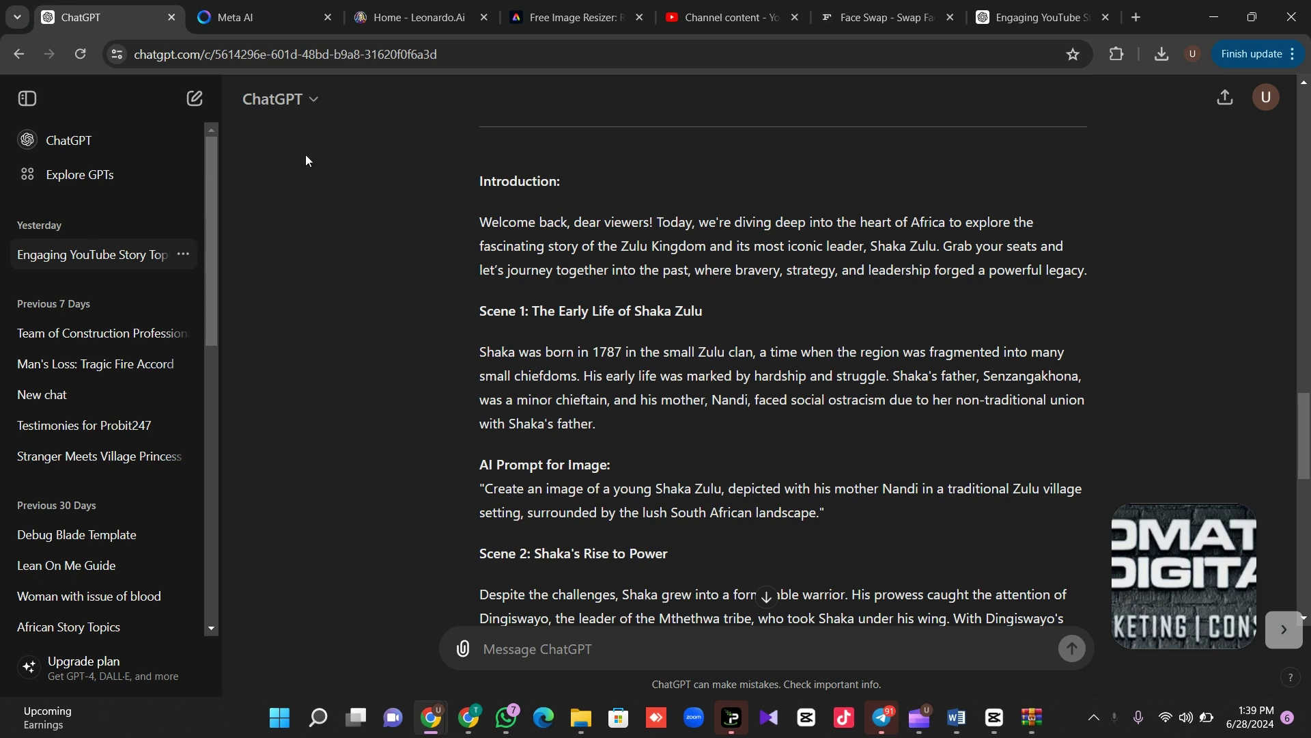
click(265, 13)
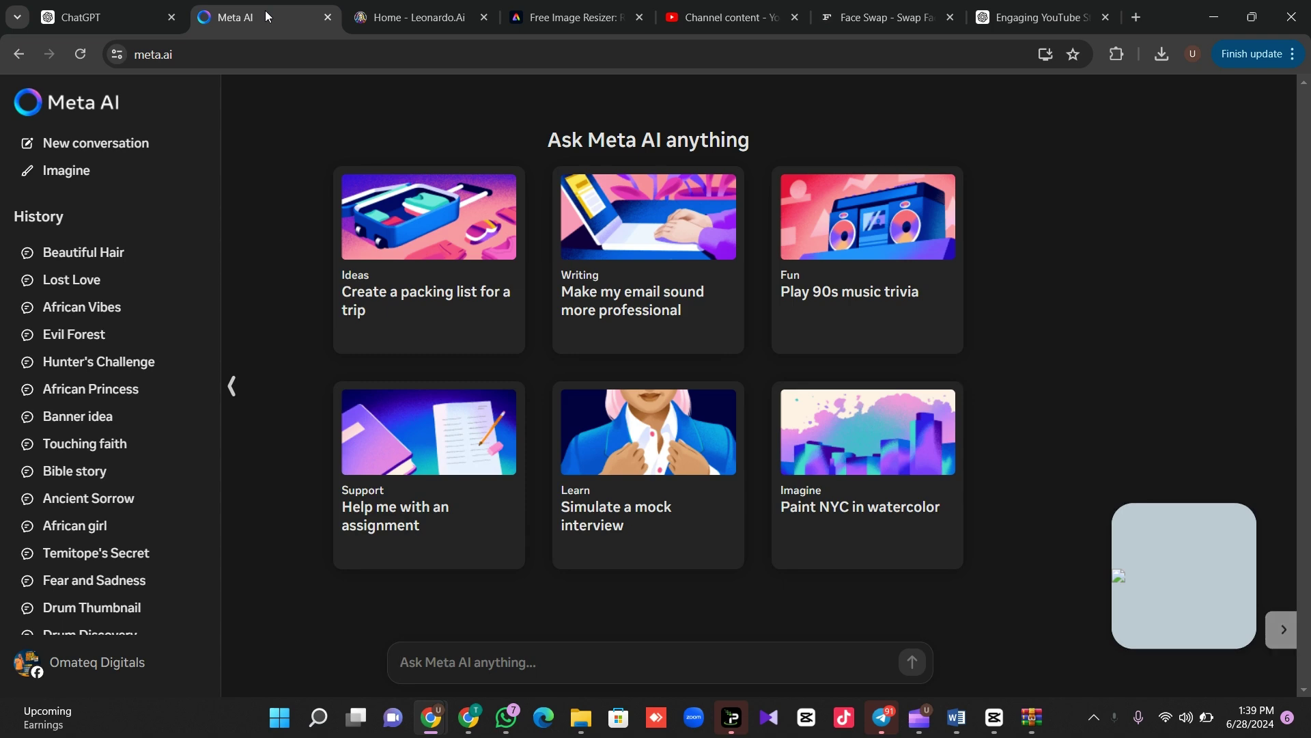
click(535, 19)
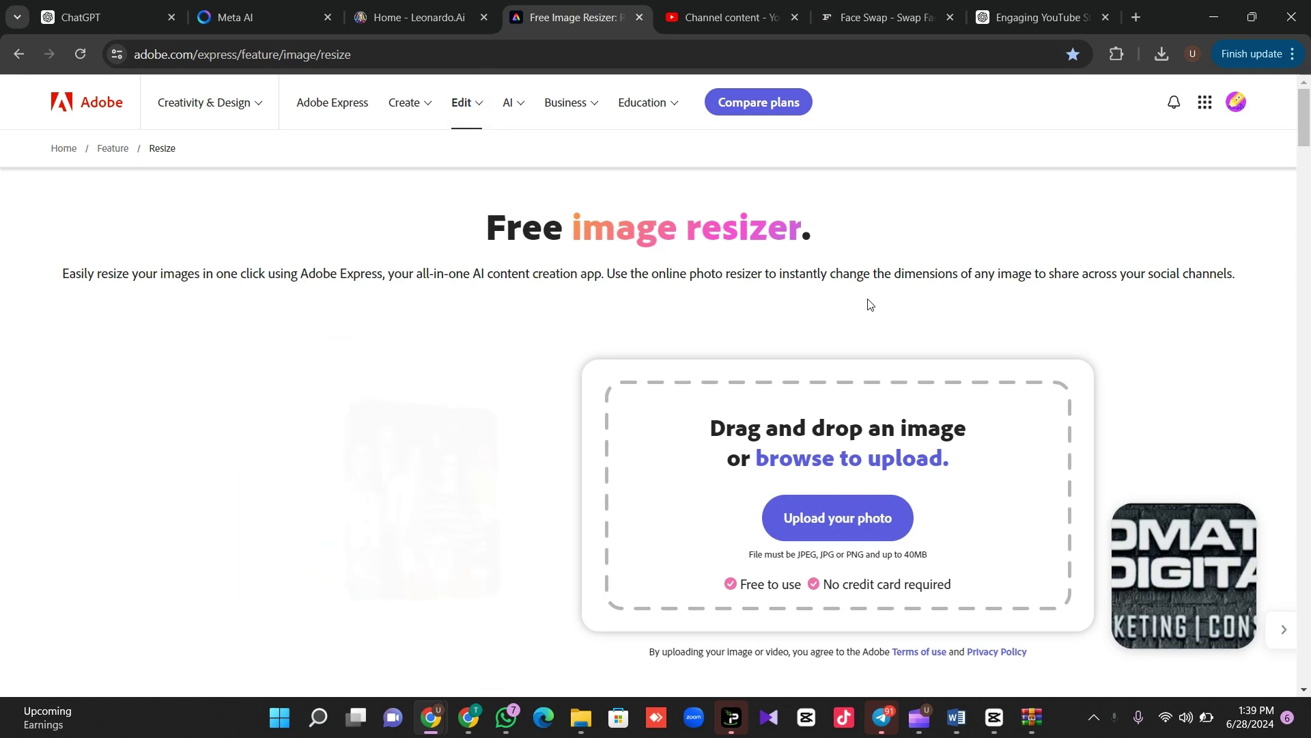
click(122, 24)
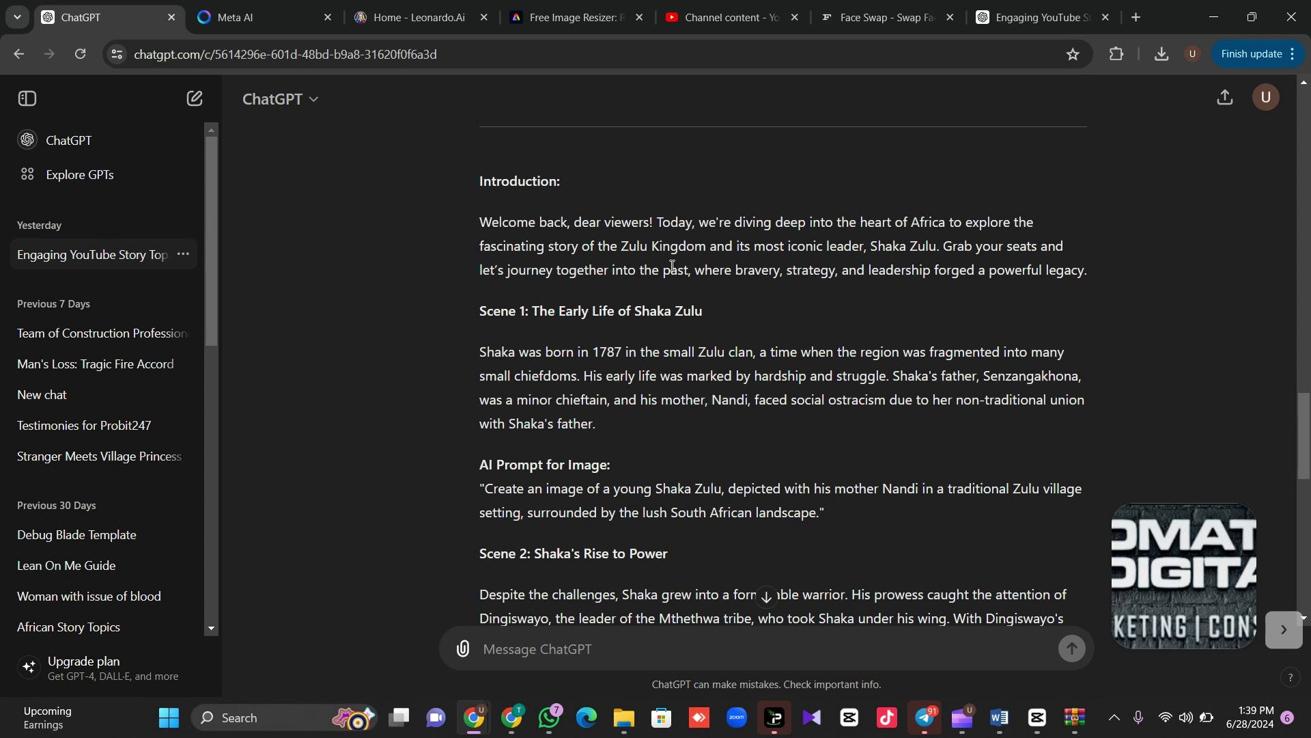
- Try to generate an image in Meta AI's Imagine mode from ChatGPT's Scene 1 prompt about young Shaka Zulu and his mother Nandi
click(276, 13)
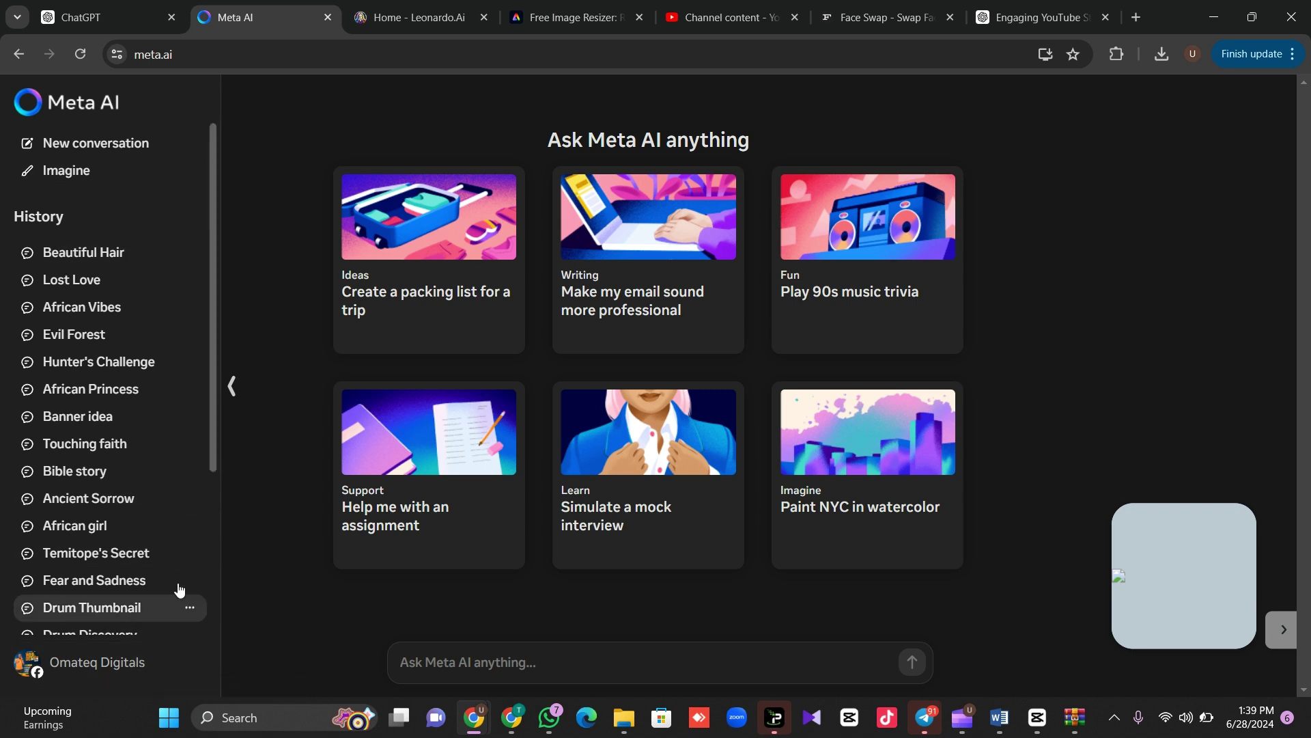
click(117, 173)
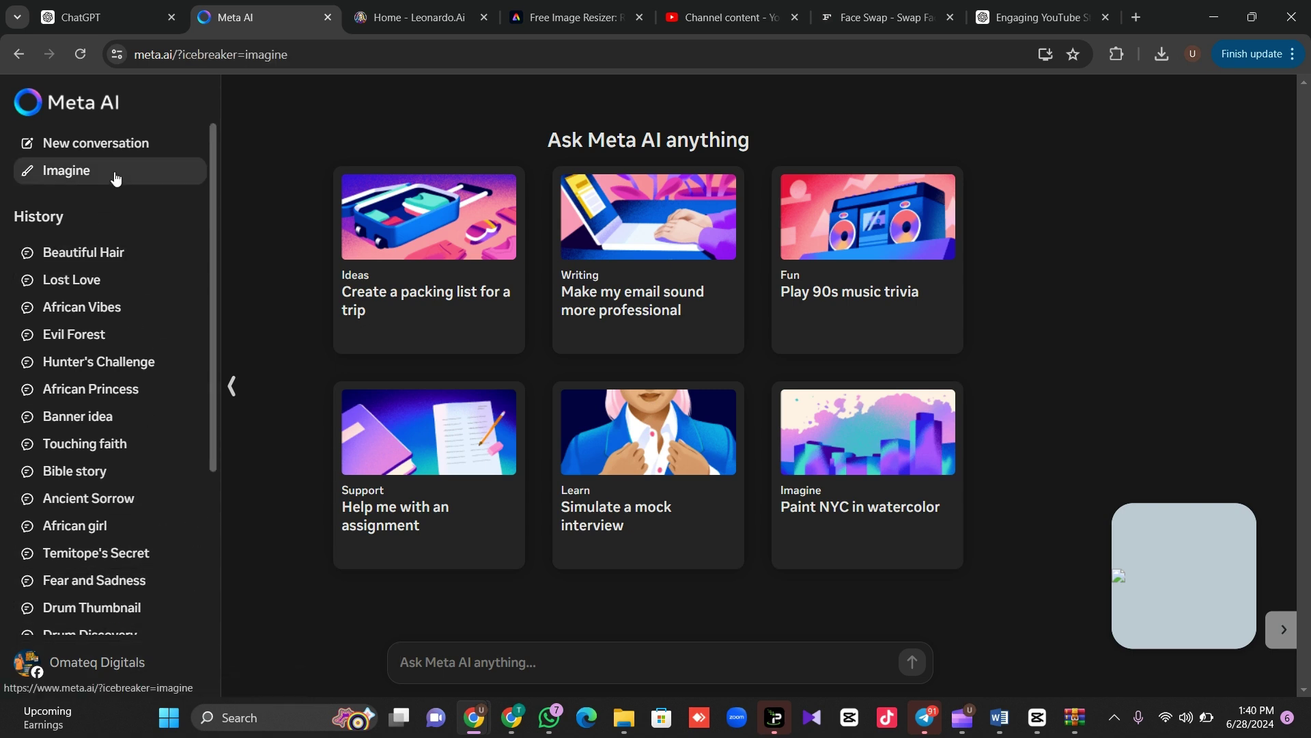
click(94, 17)
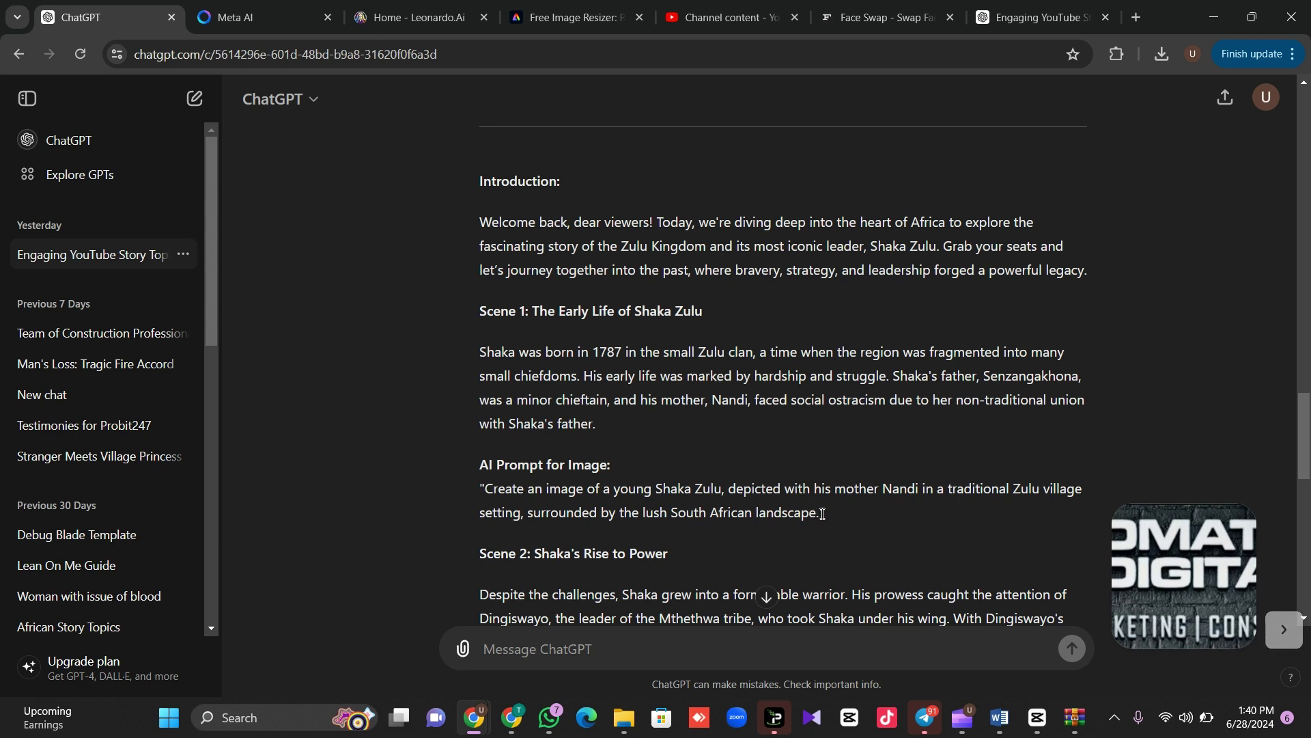
drag(822, 514, 487, 490)
key(ctrl+c)
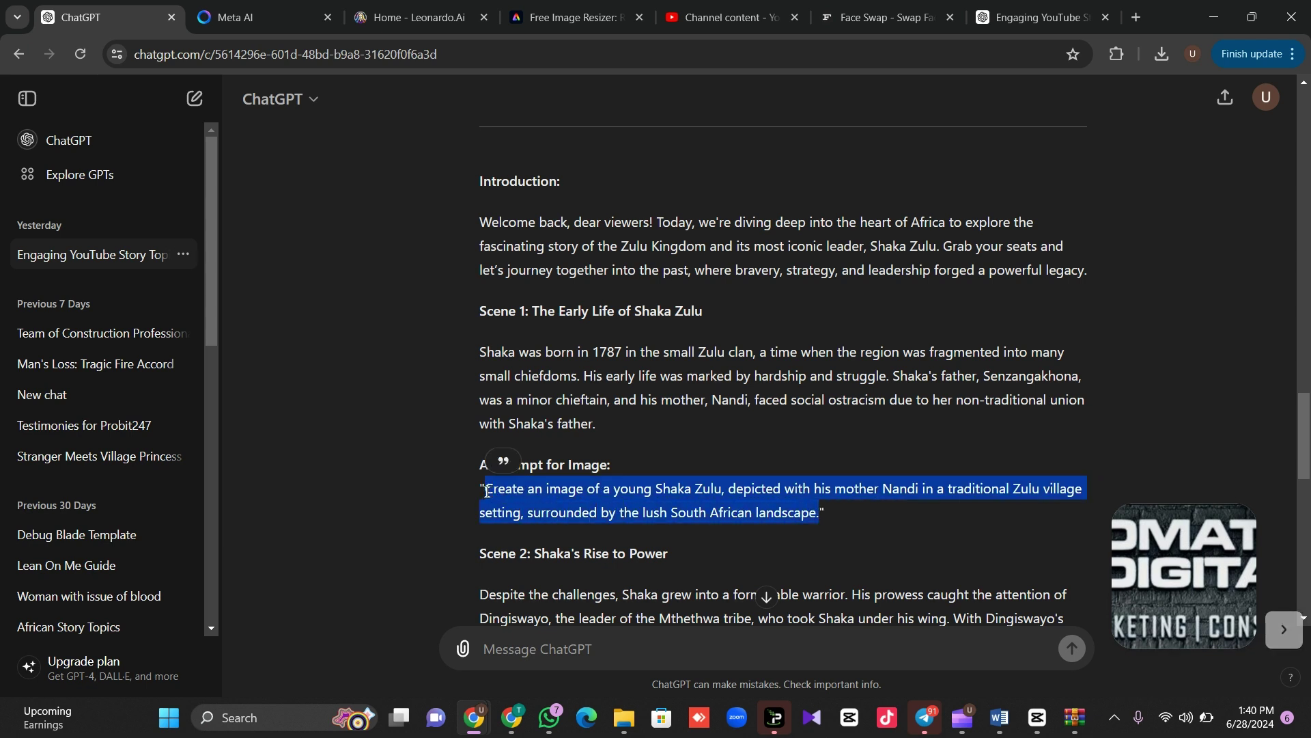
click(261, 14)
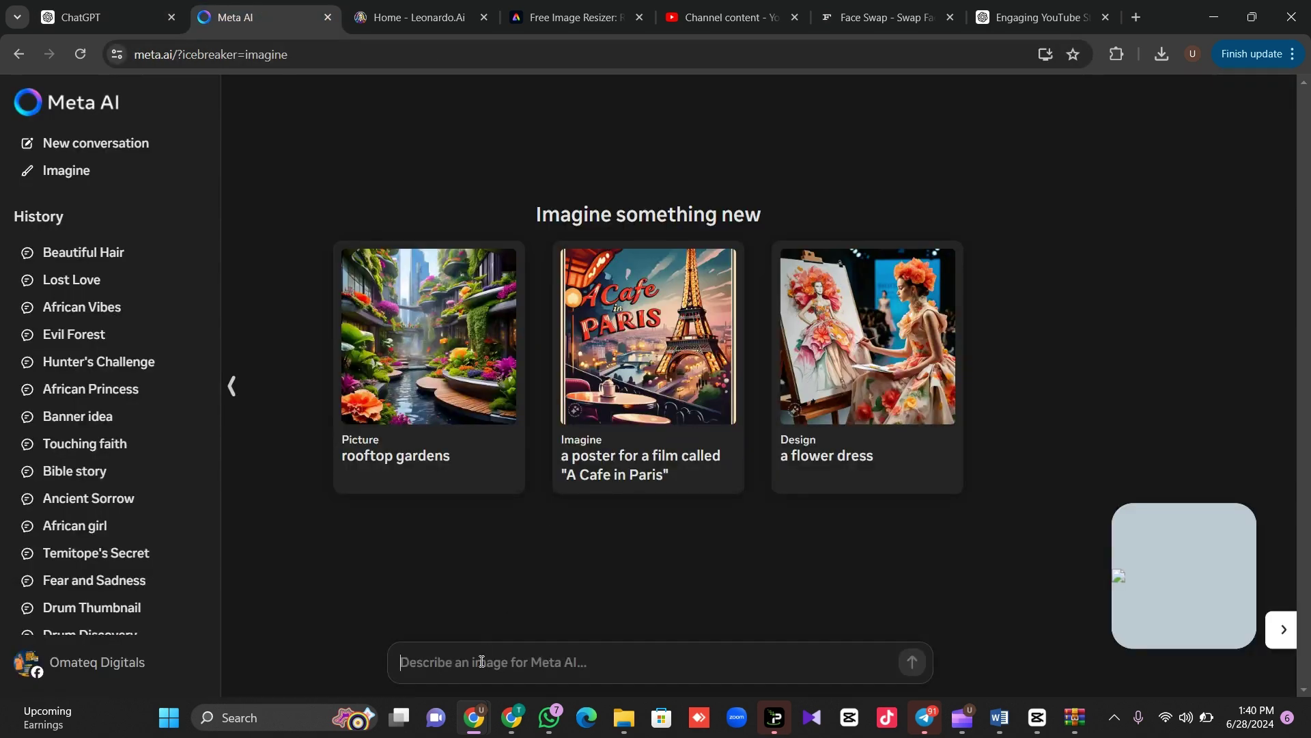
key(ctrl+v)
key(Return)
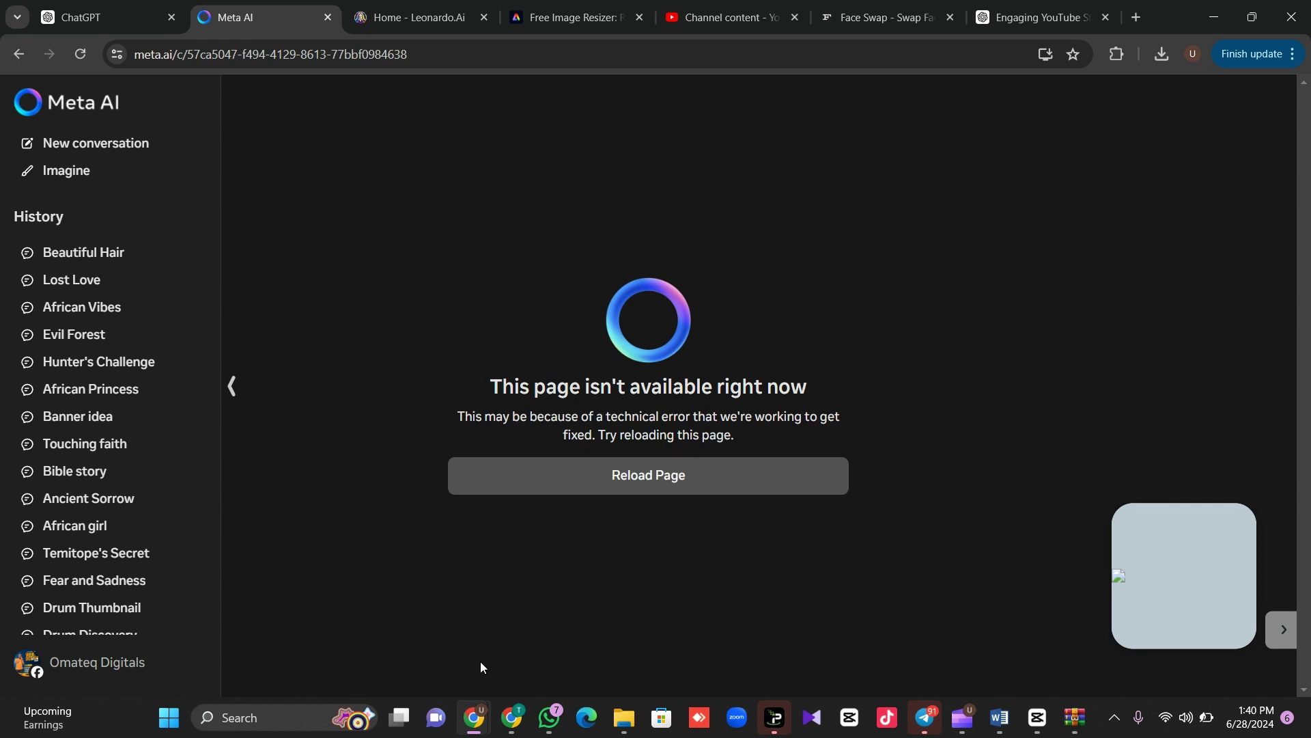
click(659, 478)
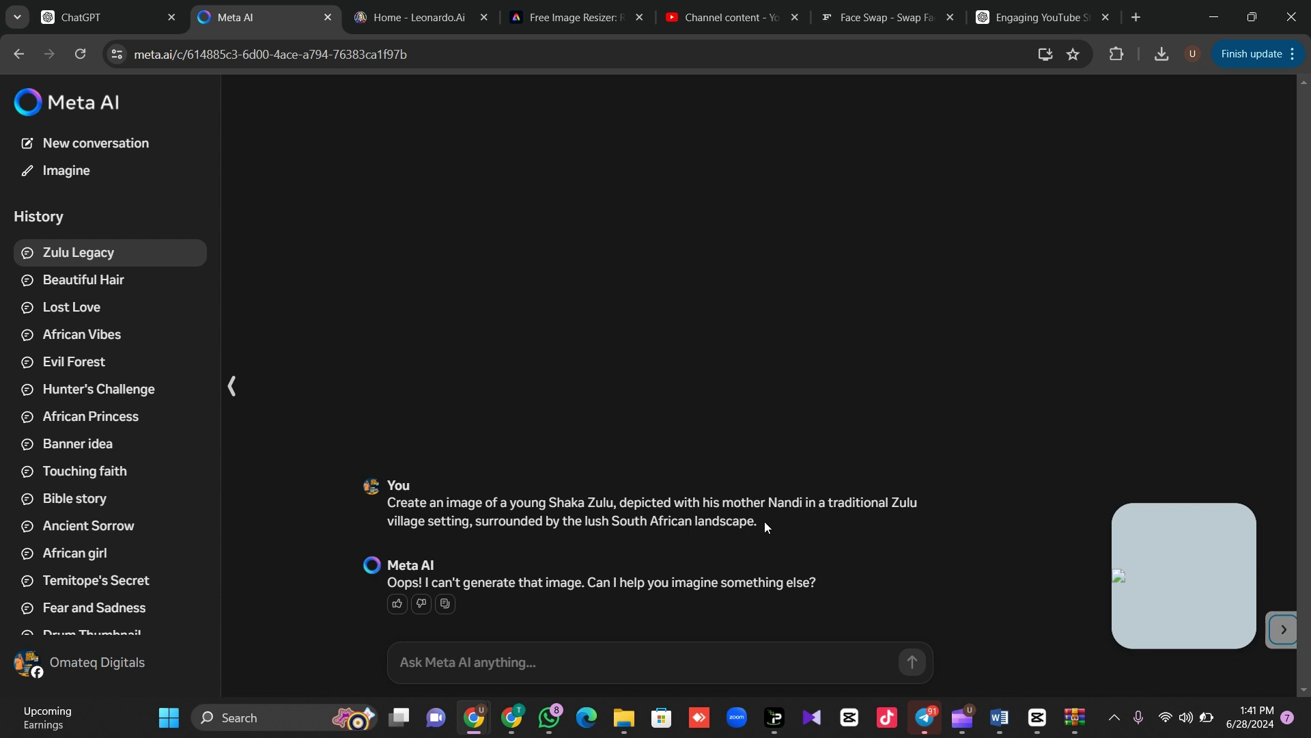
- Submit the Meta AI prompt "imagne and generate an image of a young african man precisely South africa zulu village setting"
double_click(391, 502)
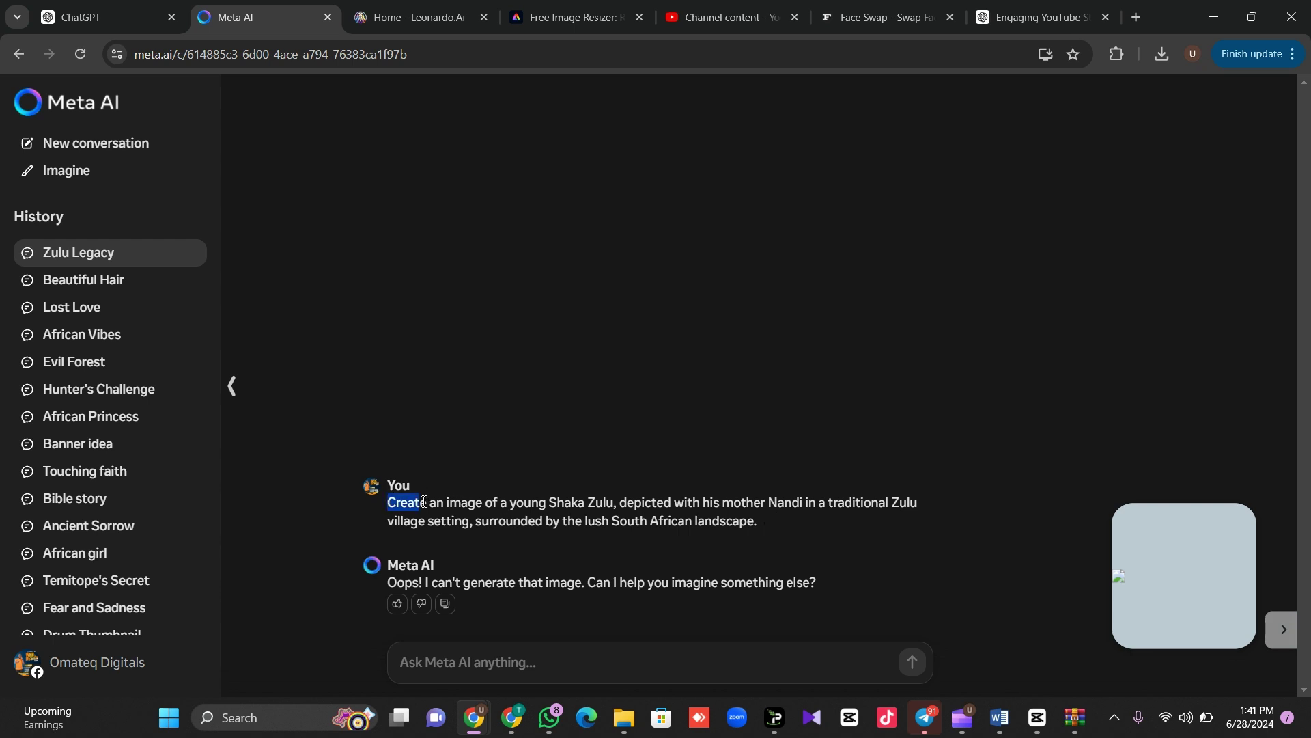
click(467, 659)
text(ima)
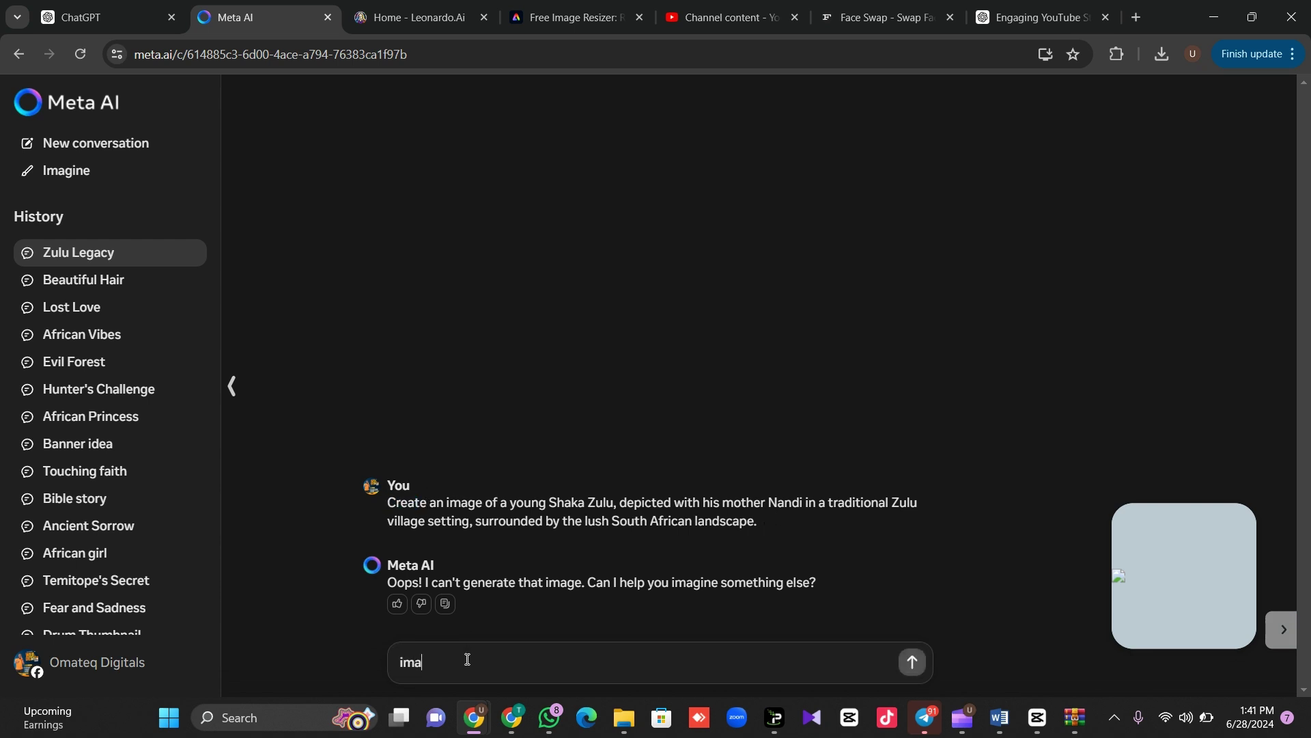
text(gne and generate an image o)
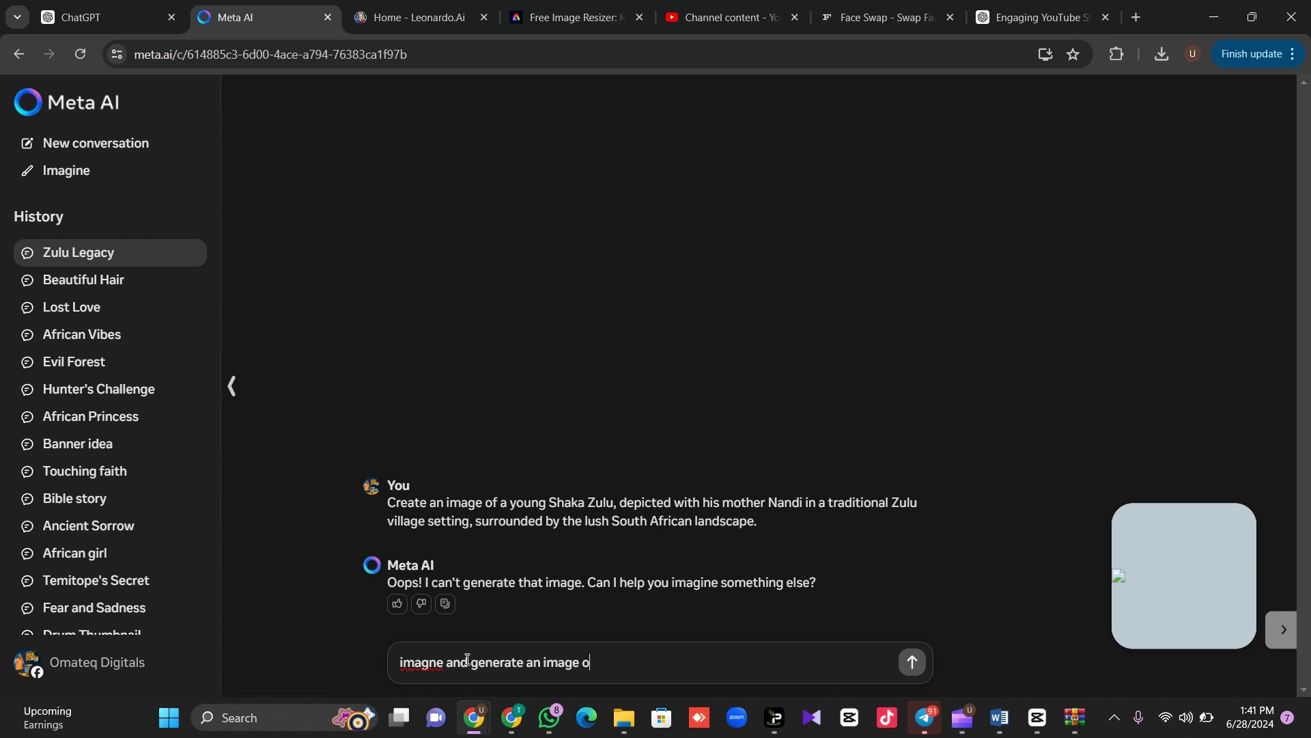
text(f a young african man)
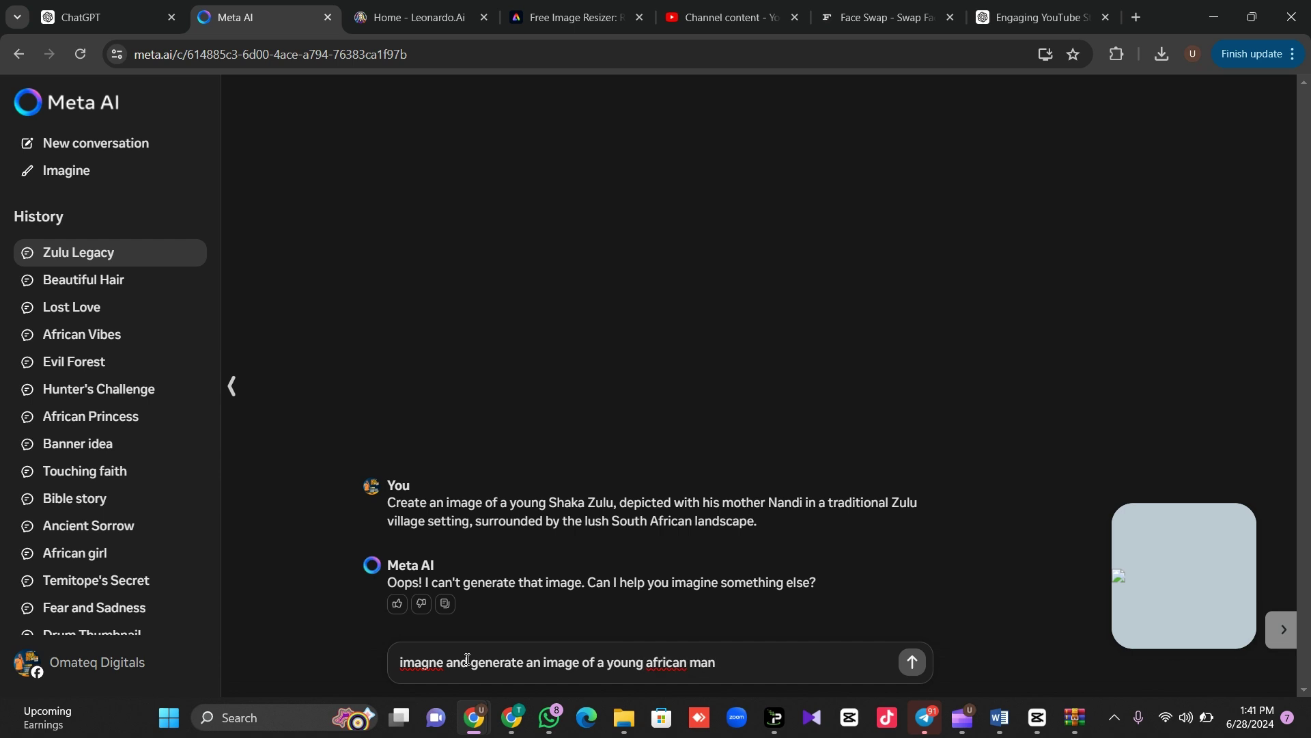
text( precisely South afri)
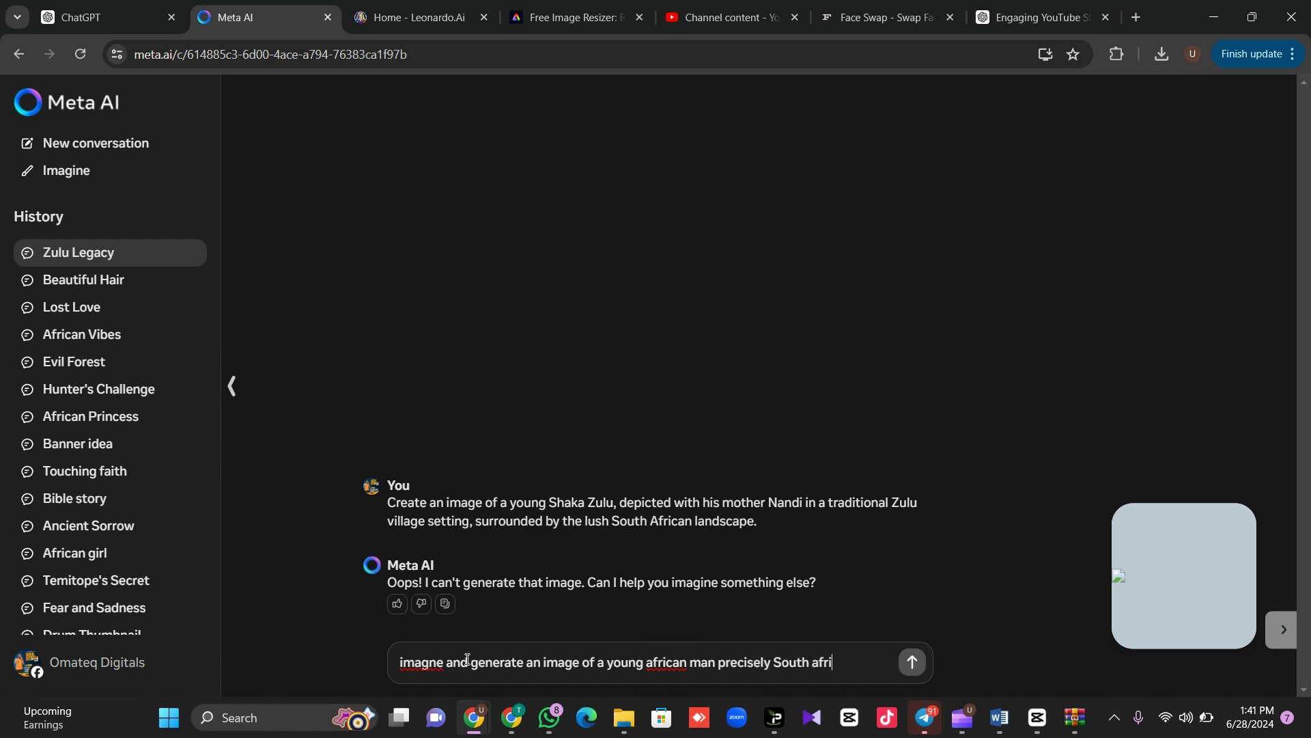
text(ca zulu village setting)
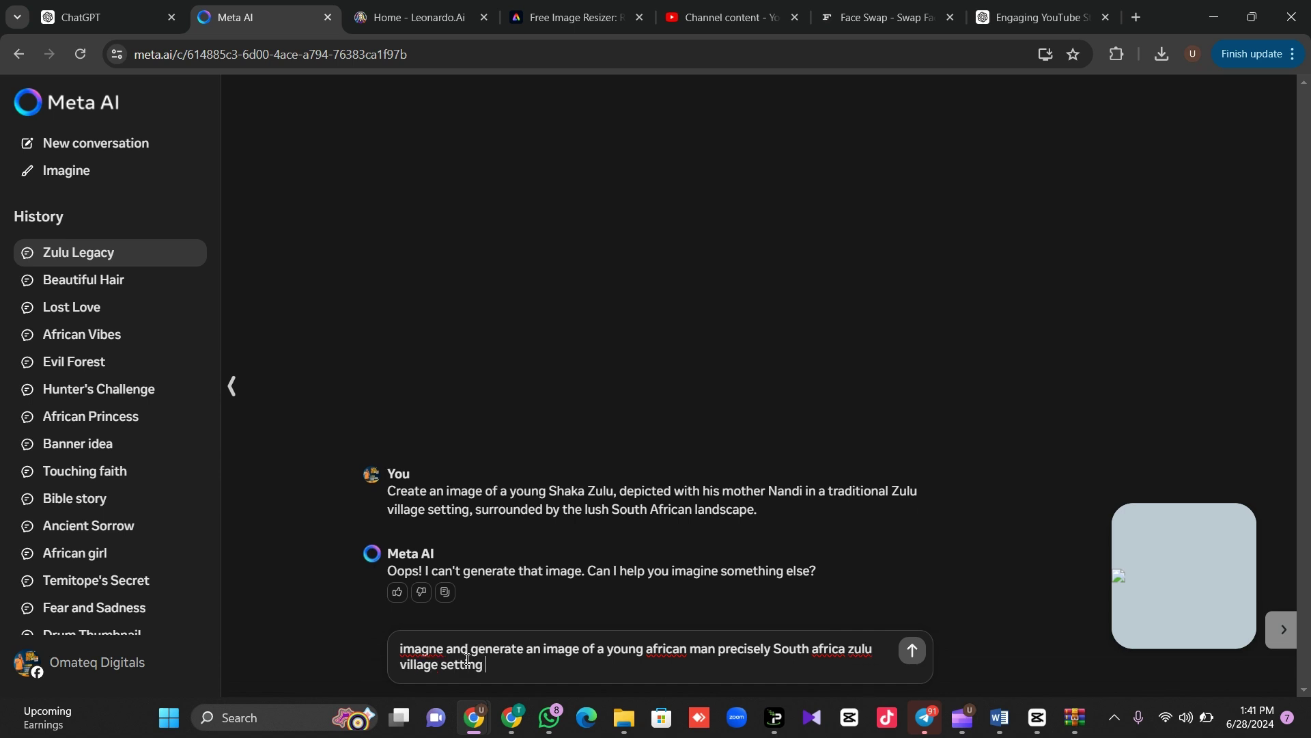
key(Return)
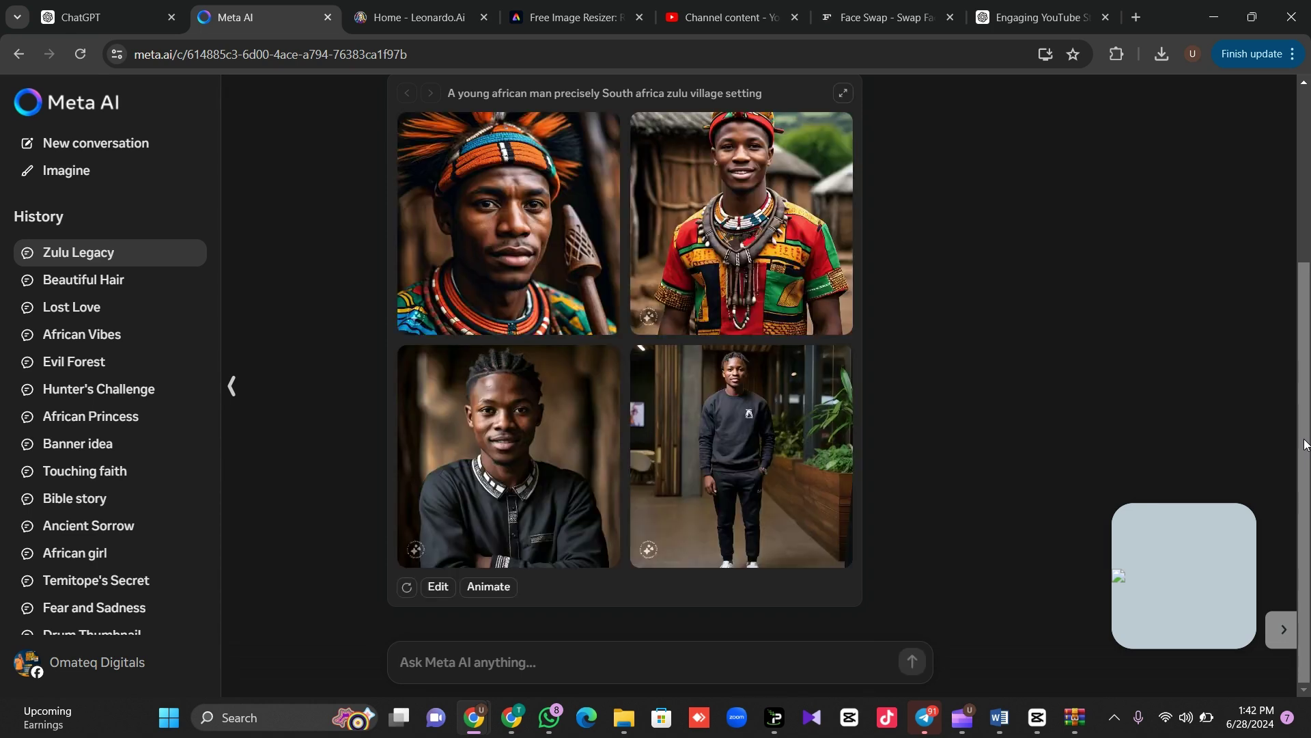
- Download the generated image of the smiling man in the red, green and yellow patterned shirt
scroll(1115, 572, up, 2)
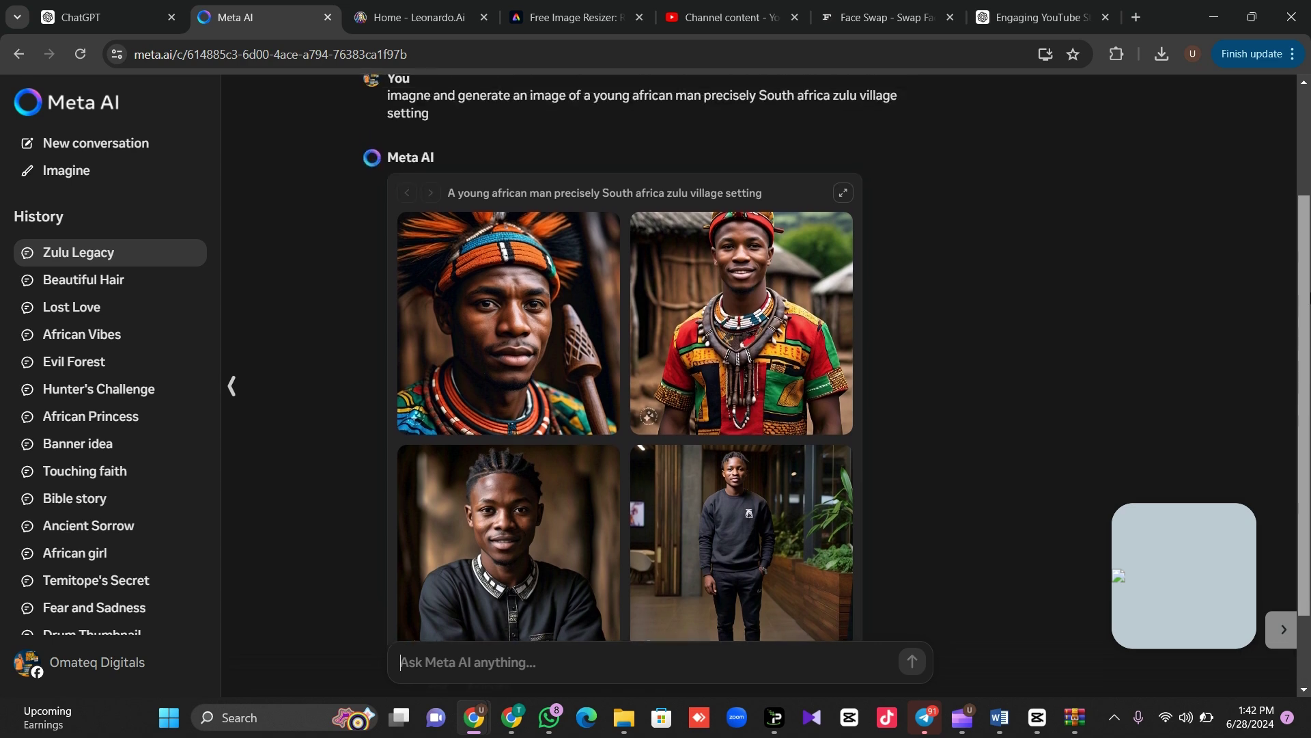
click(577, 342)
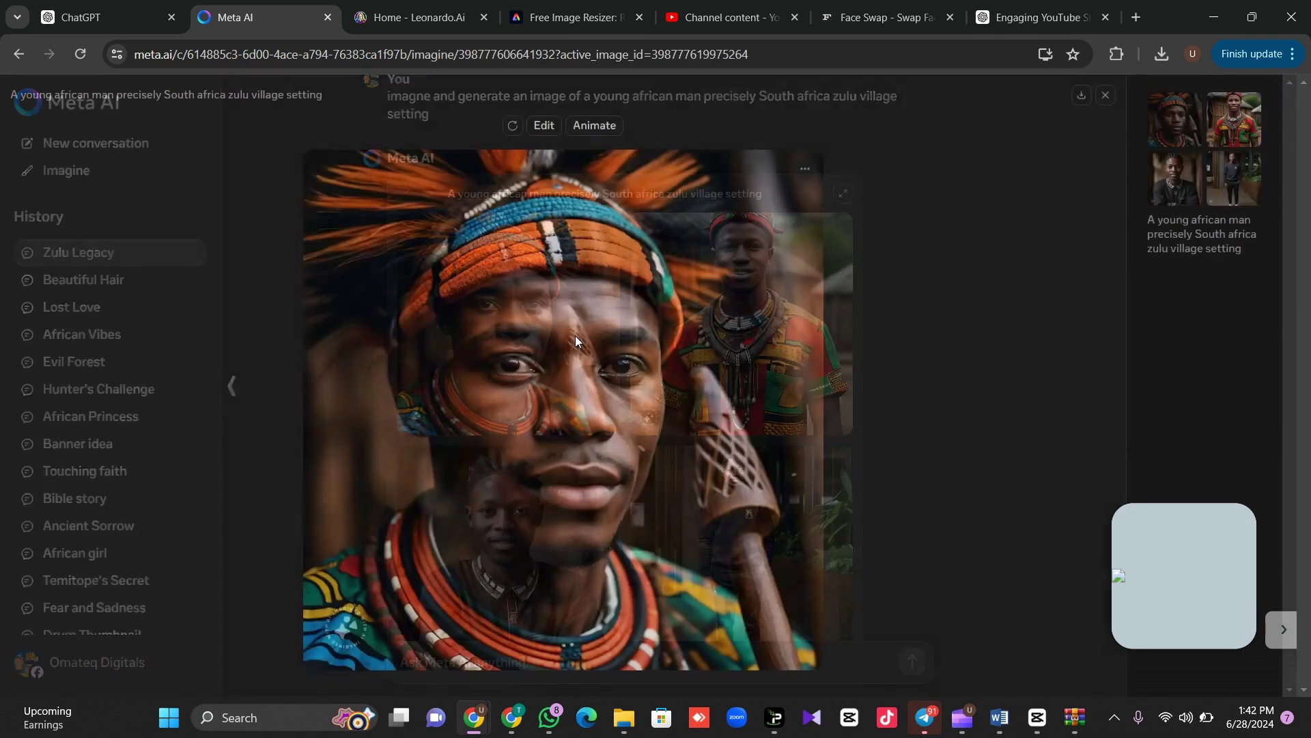
click(1219, 138)
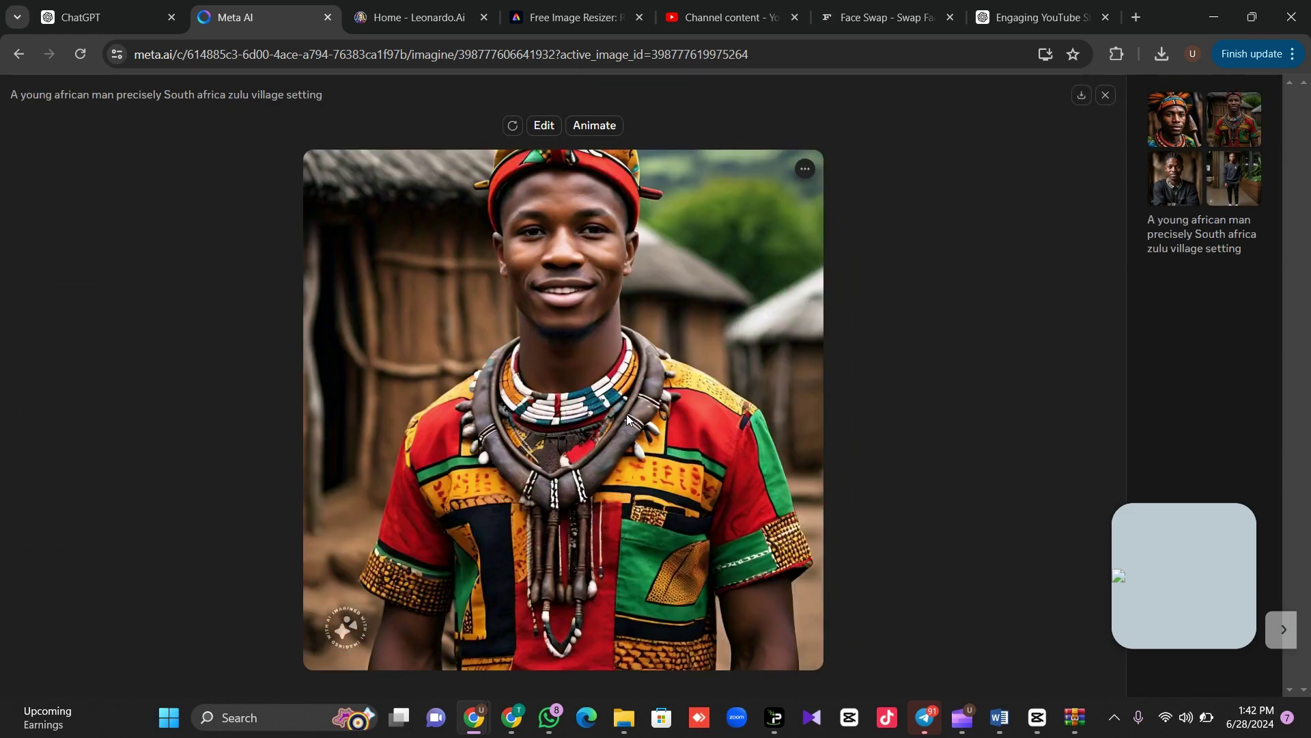
click(1080, 97)
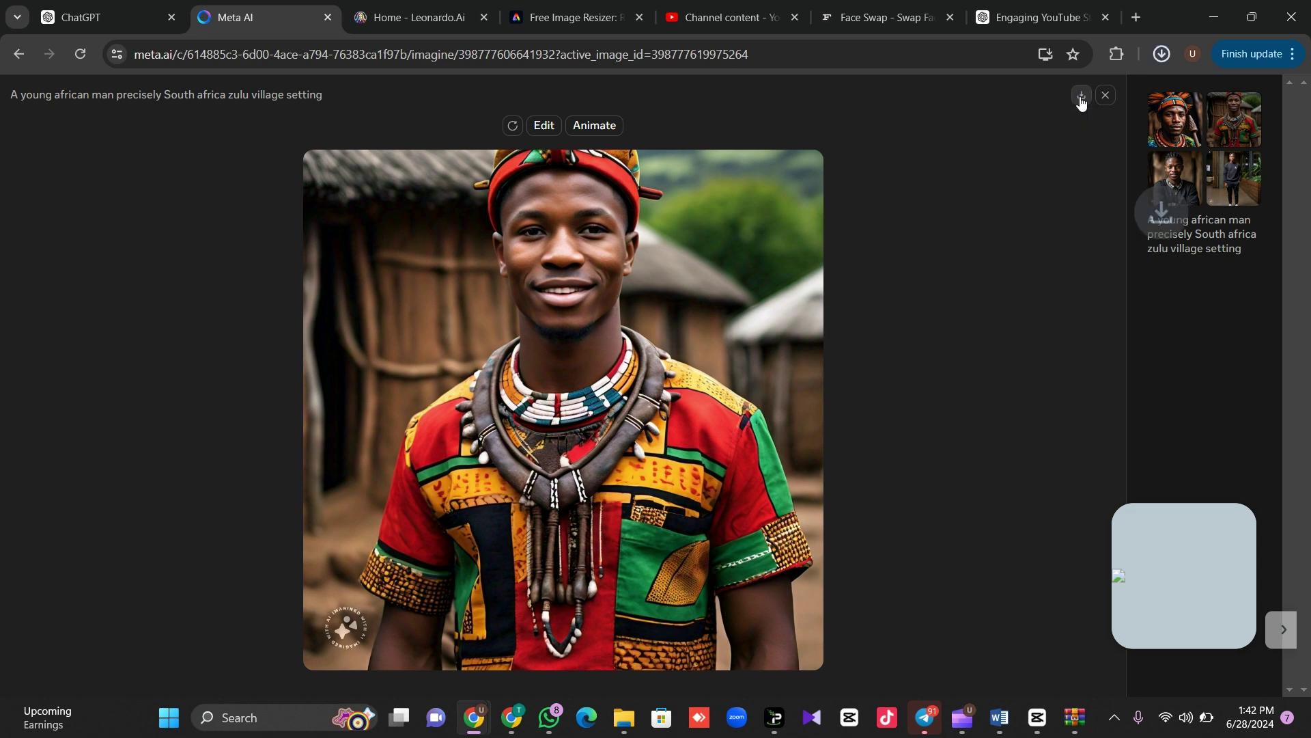
- Read Scene 2 of the ChatGPT script and resubmit the Zulu village prompt in Meta AI with "putting on warrior attire" added
click(85, 14)
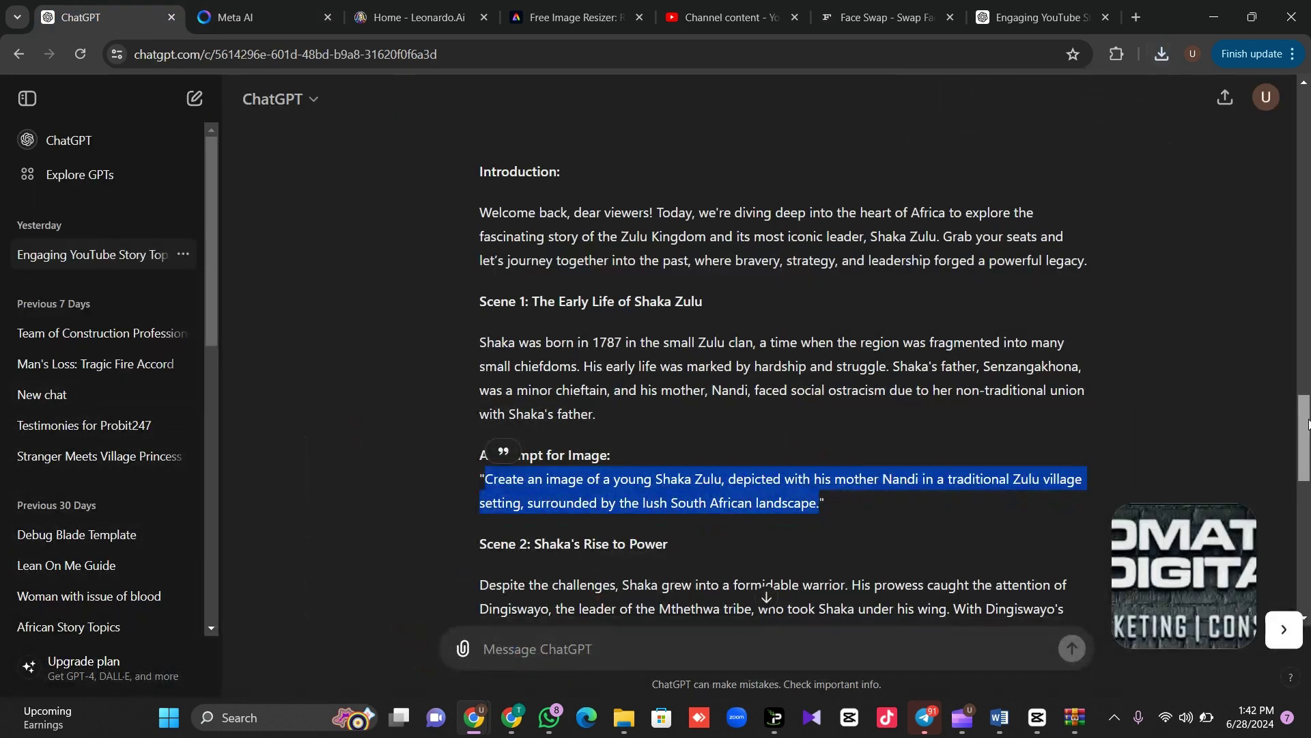
drag(1308, 420, 1309, 448)
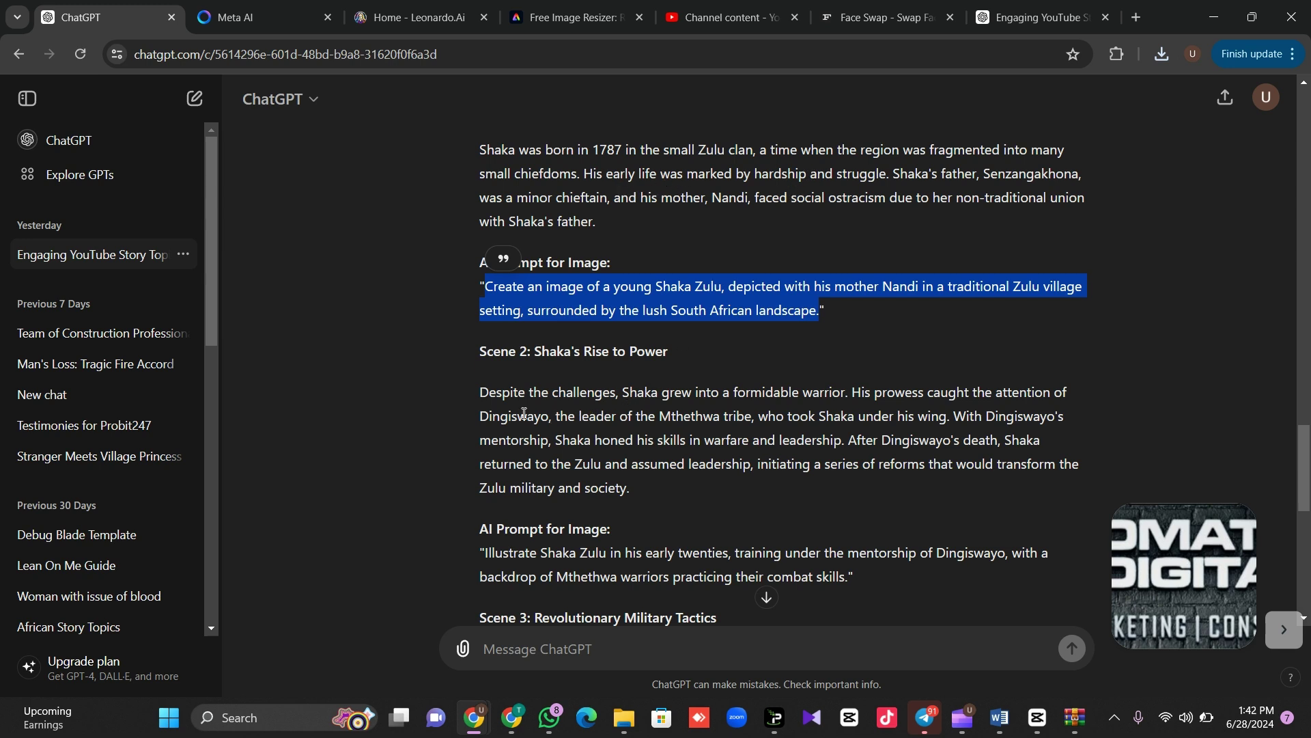
click(261, 24)
key(Escape)
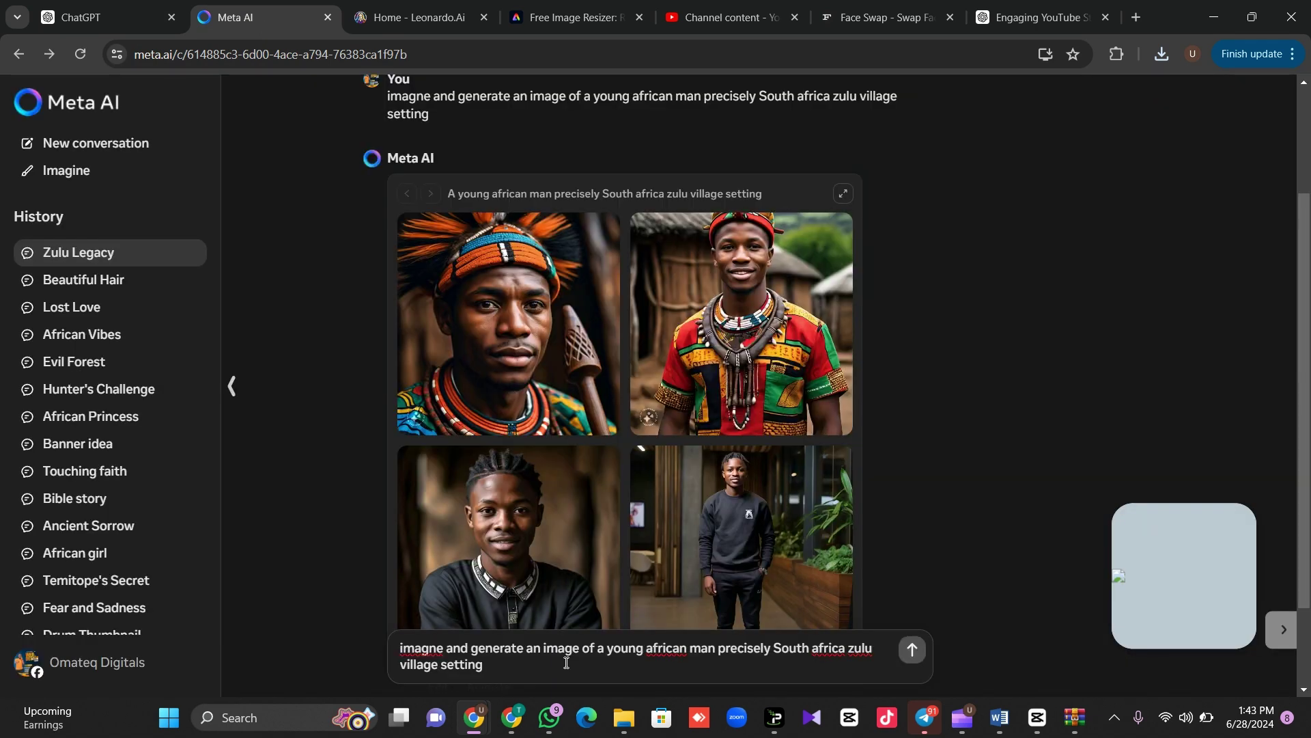
text(putting on warrior attire)
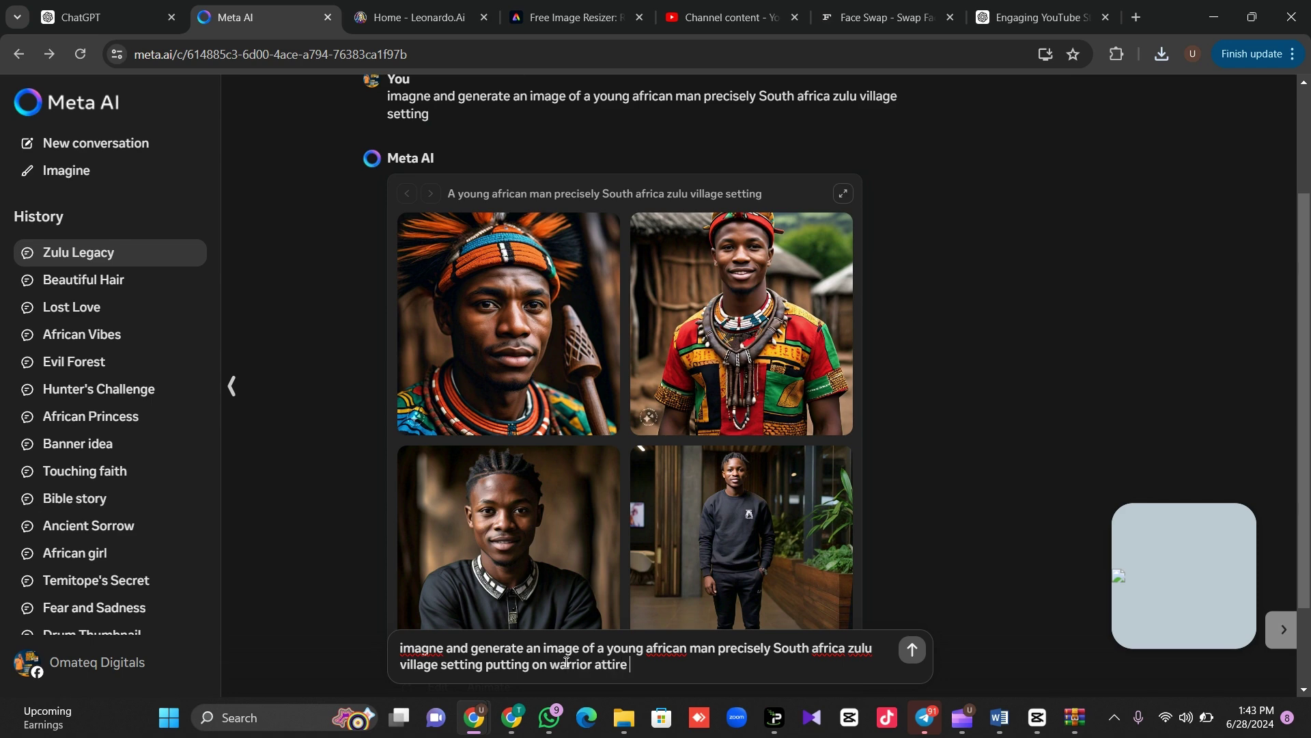
key(Return)
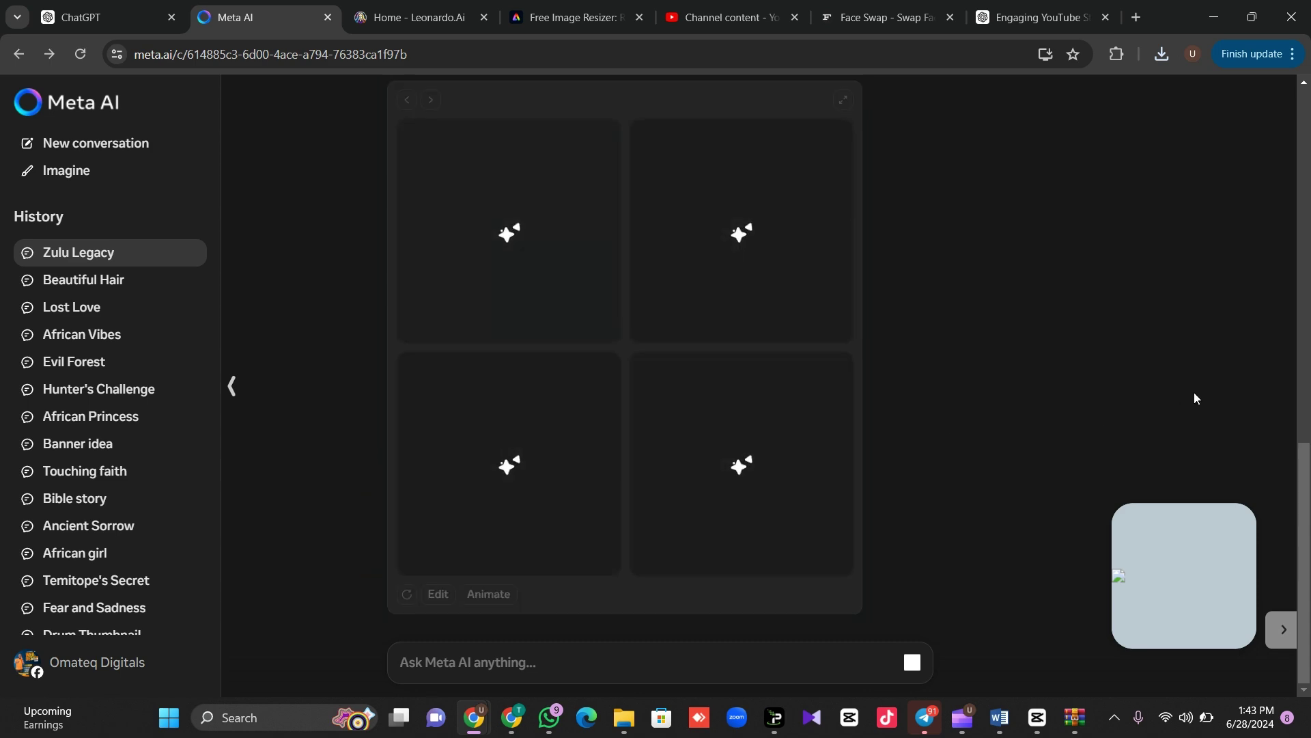
click(1281, 632)
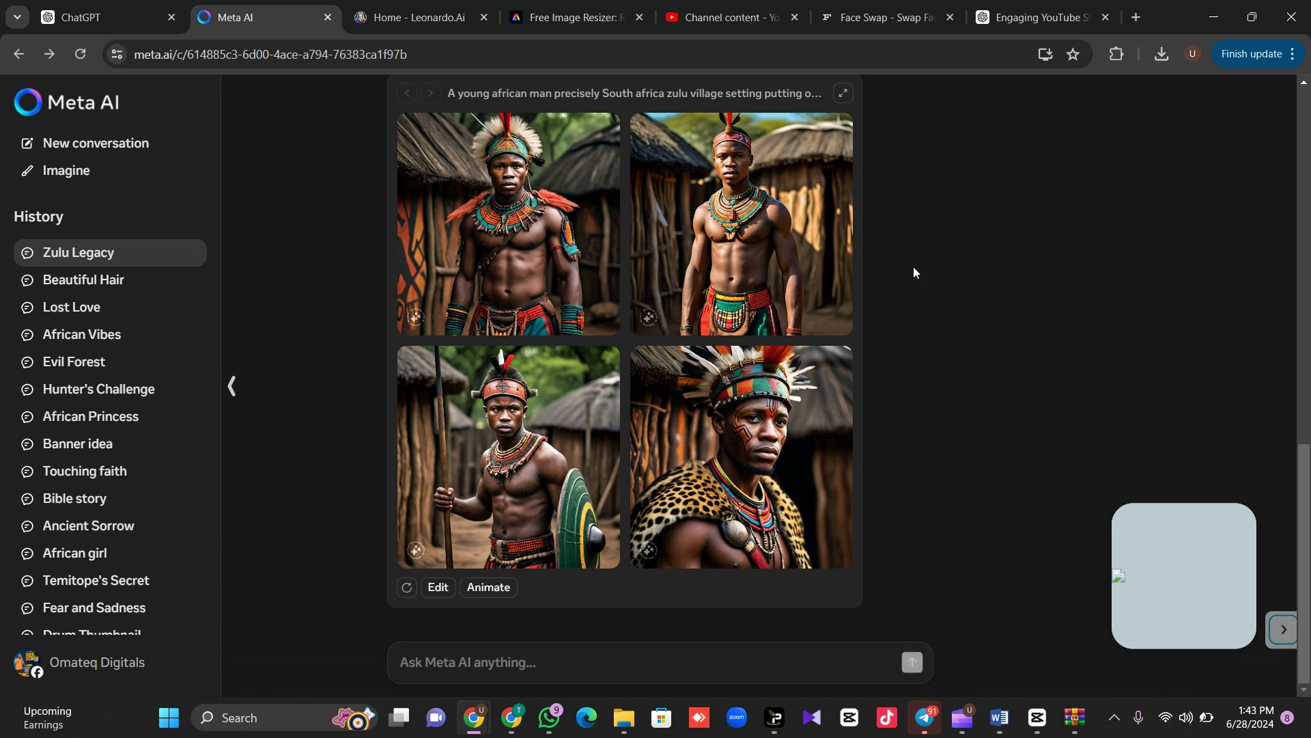
- Download the generated image of the warrior with the white feather headdress and red shoulder feathers
mouse_move(725, 272)
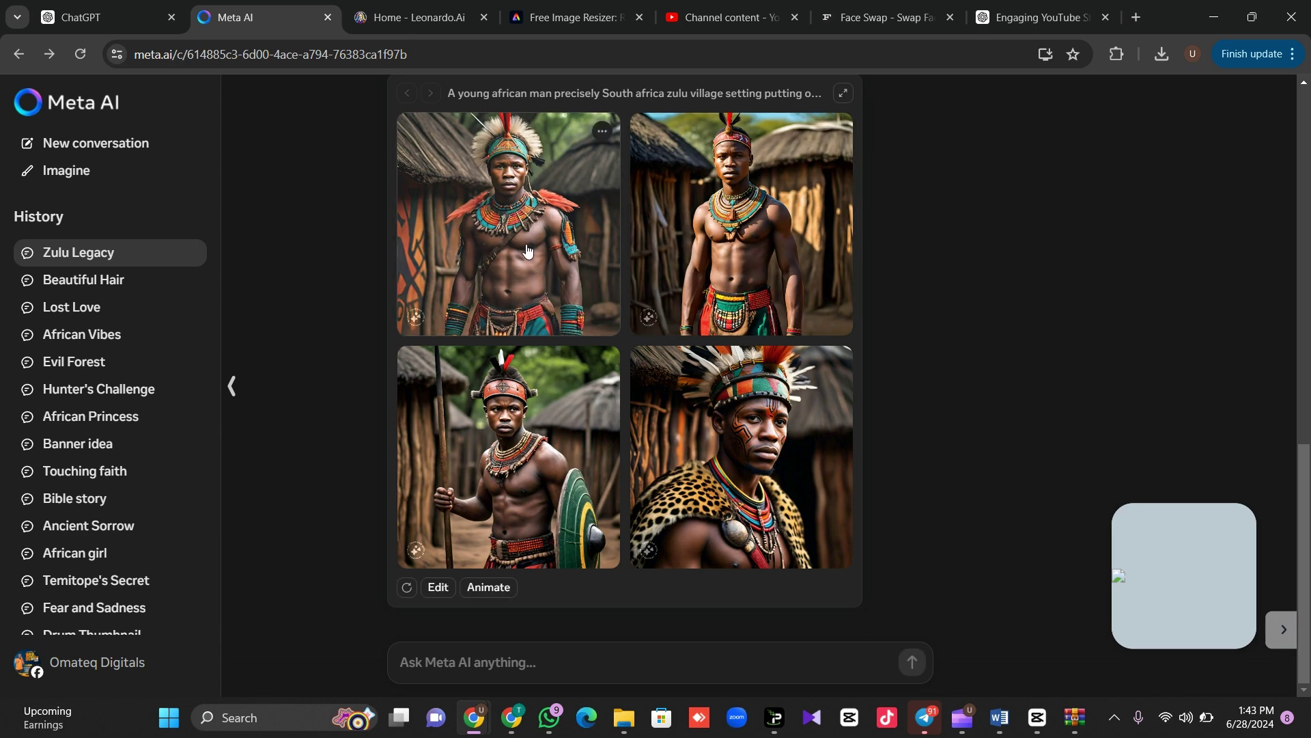
click(525, 245)
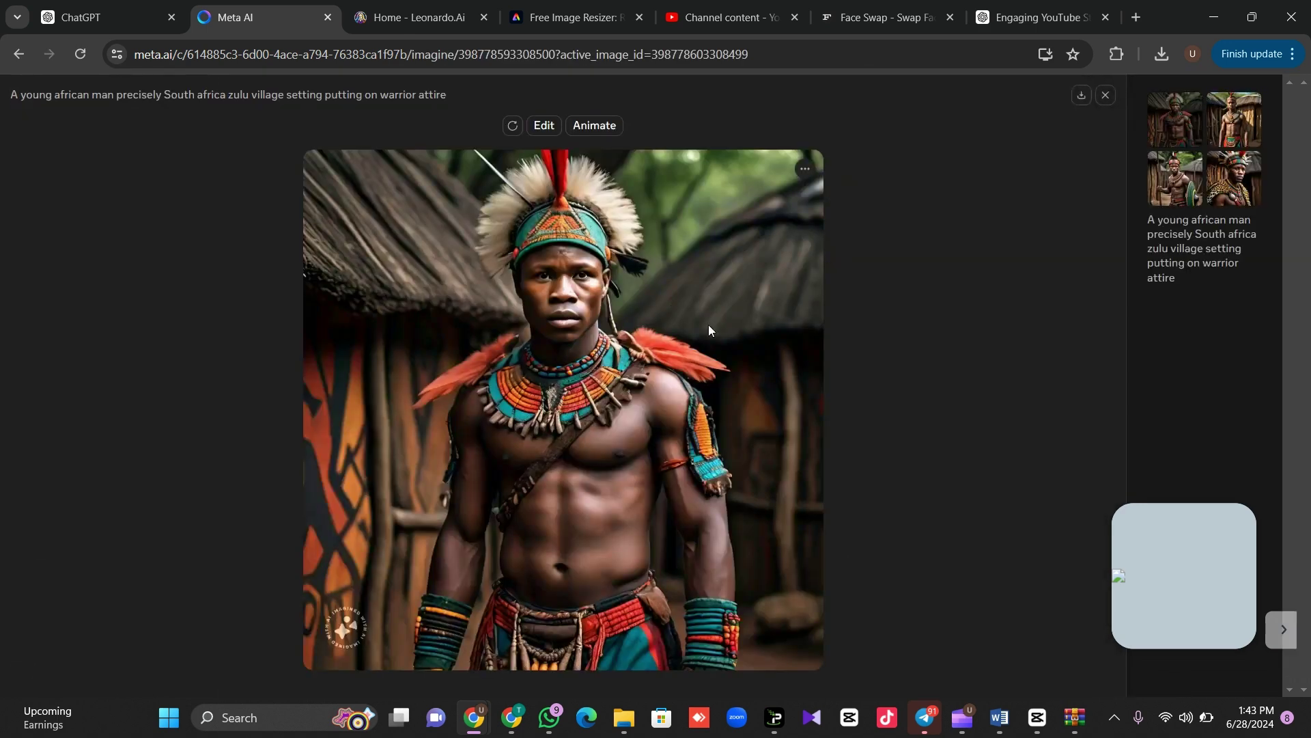
click(1082, 95)
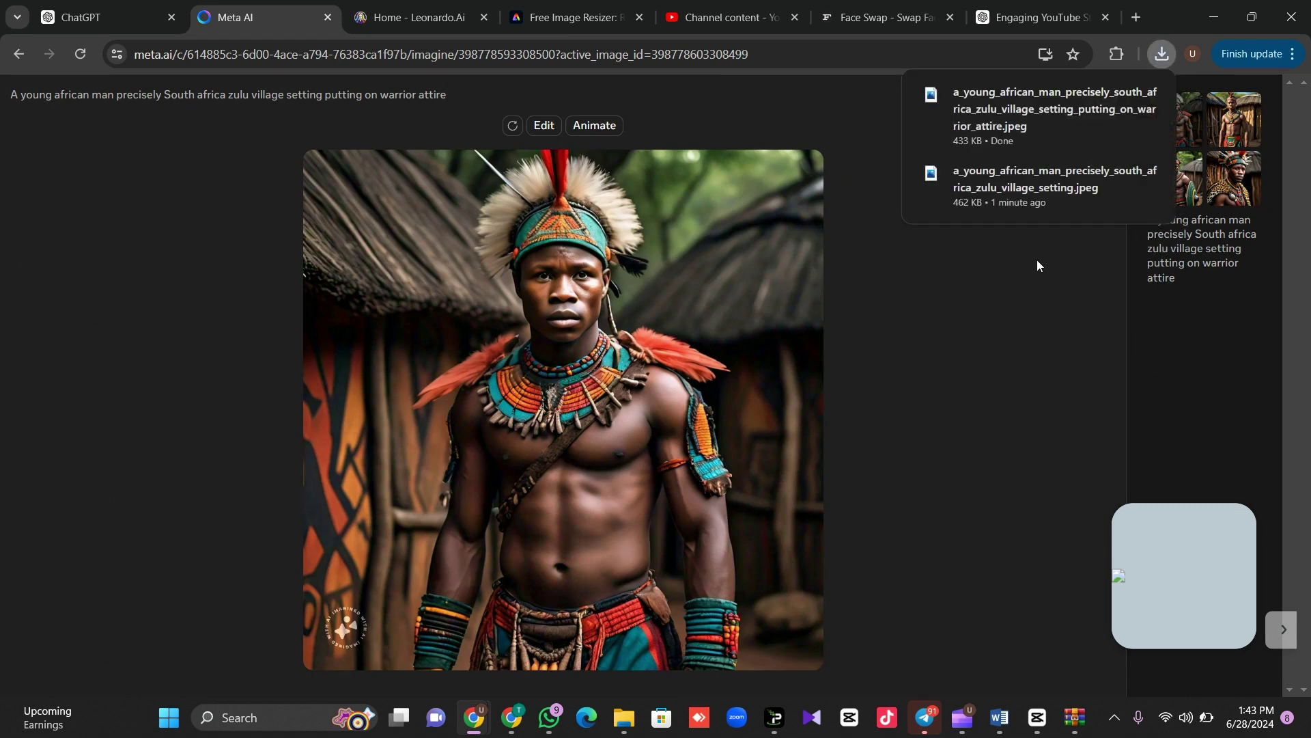
- Review the remaining scenes and their AI image prompts in the ChatGPT Shaka Zulu script
click(131, 6)
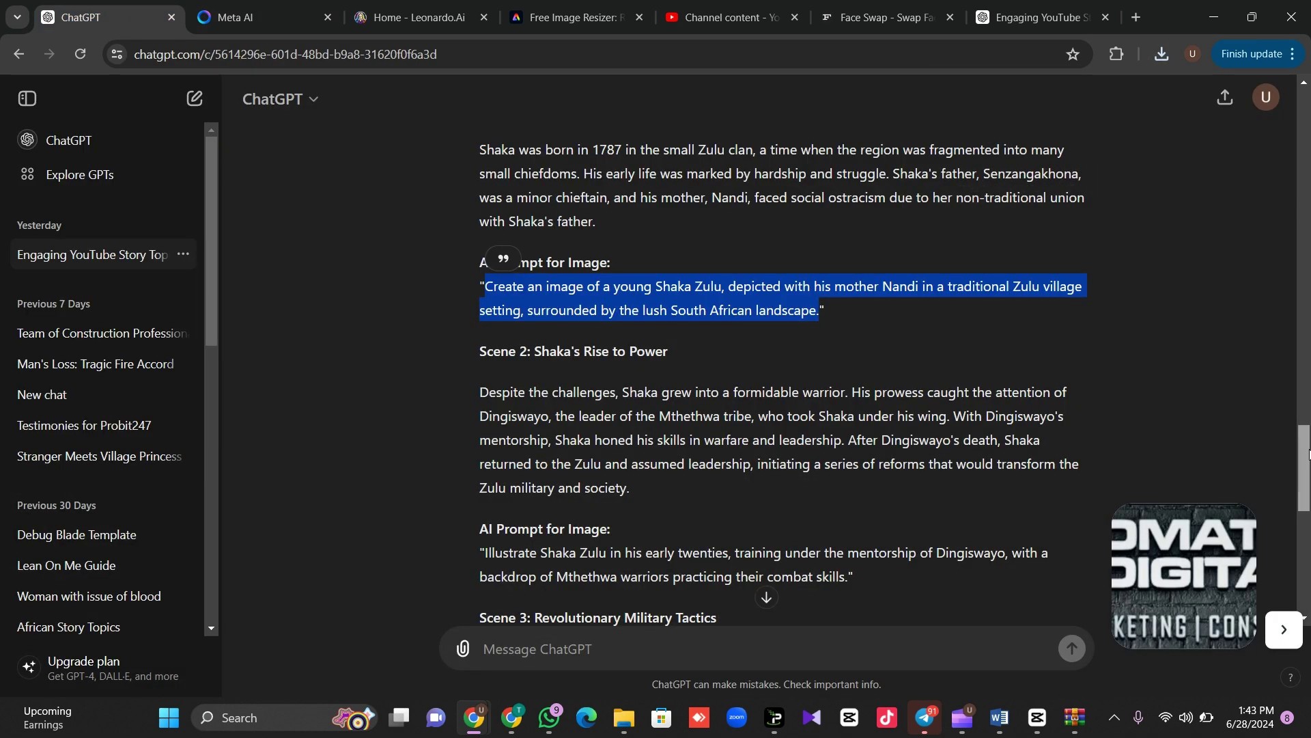
drag(1307, 453, 1308, 572)
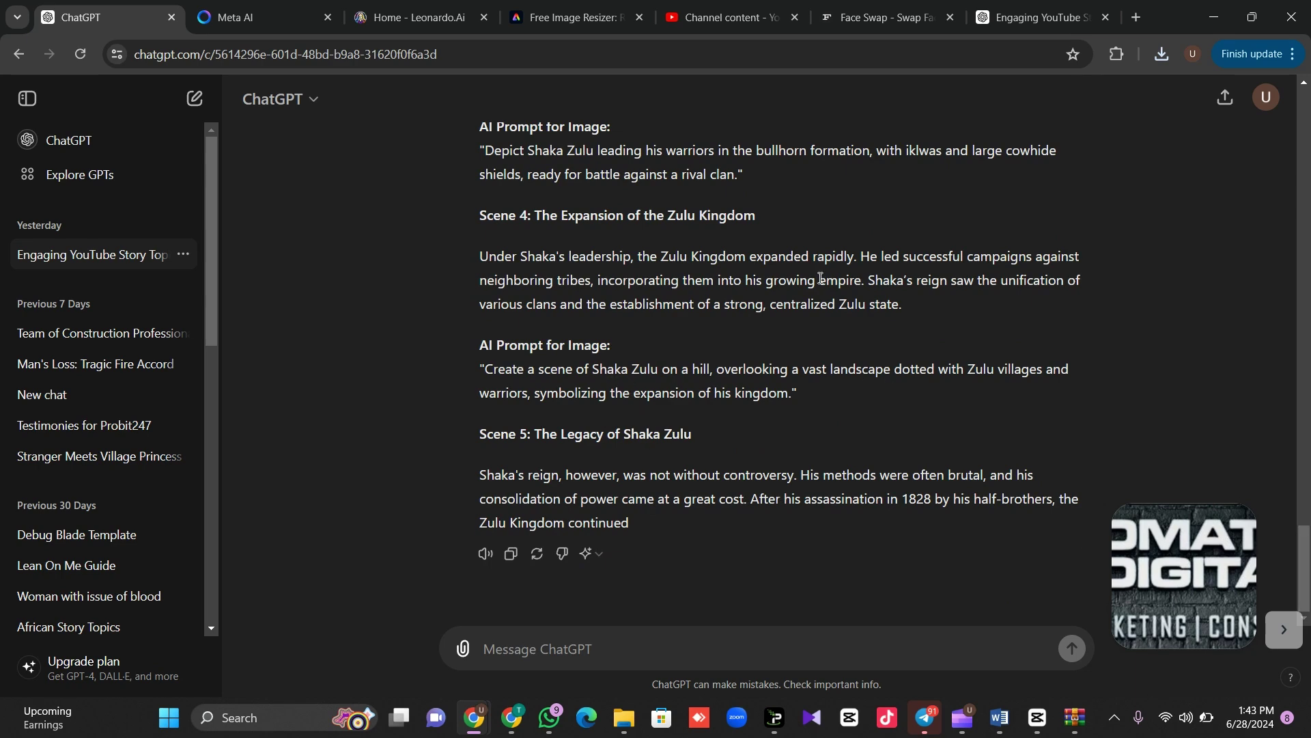
scroll(785, 375, up, 4)
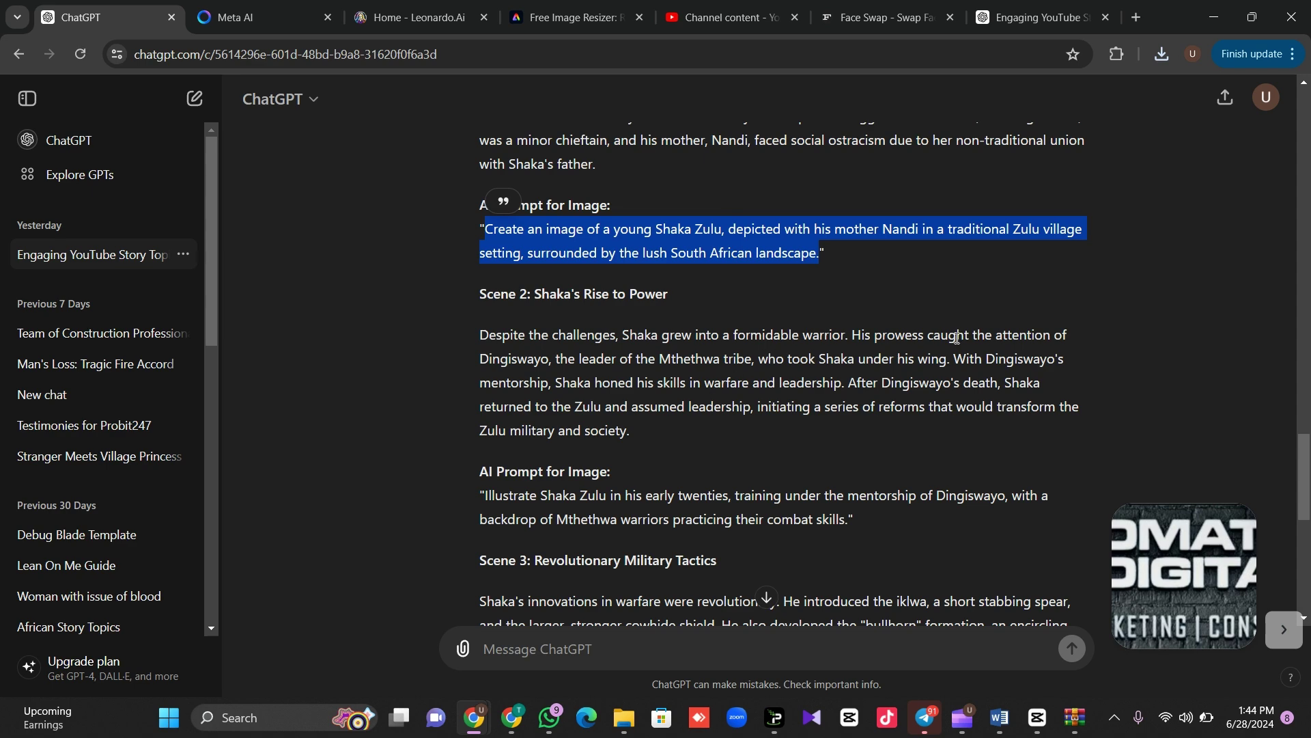
drag(1307, 456, 1306, 512)
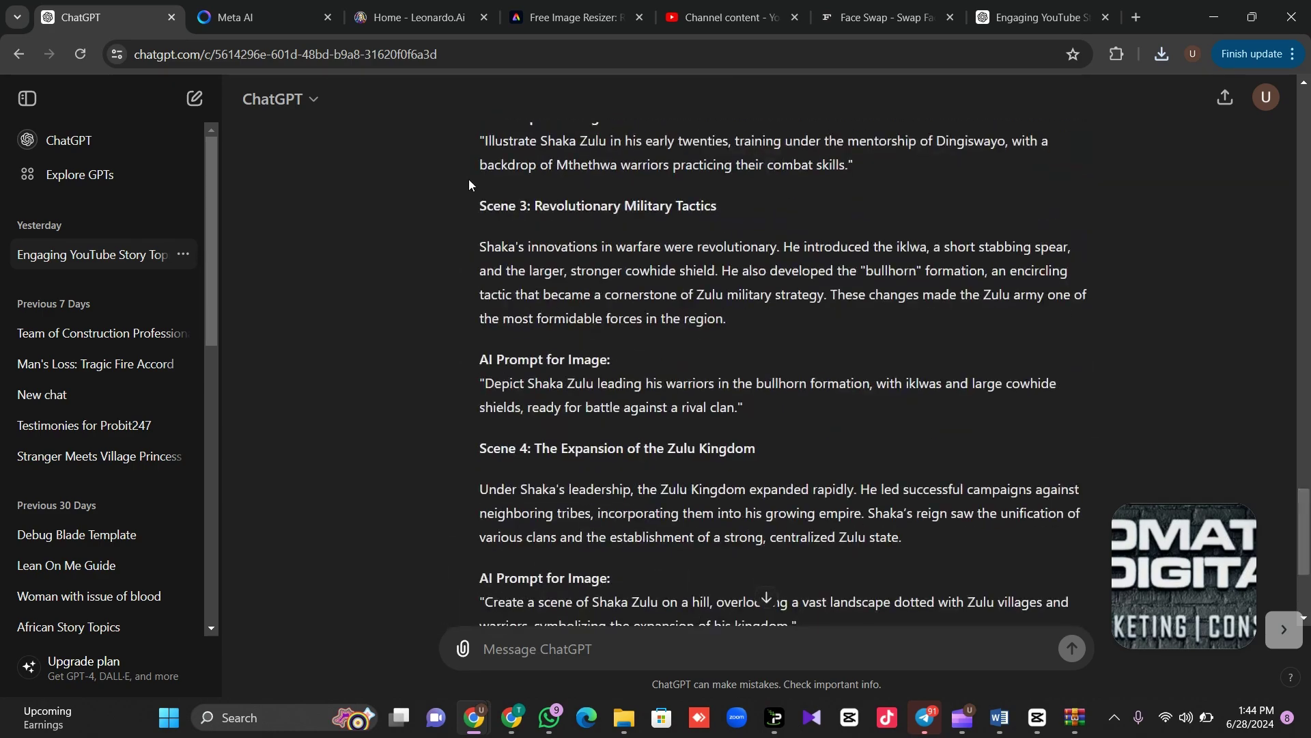
- Compare the generated warrior-attire images in Meta AI and download the bare-chested warrior with the red headband and beaded collar
click(279, 18)
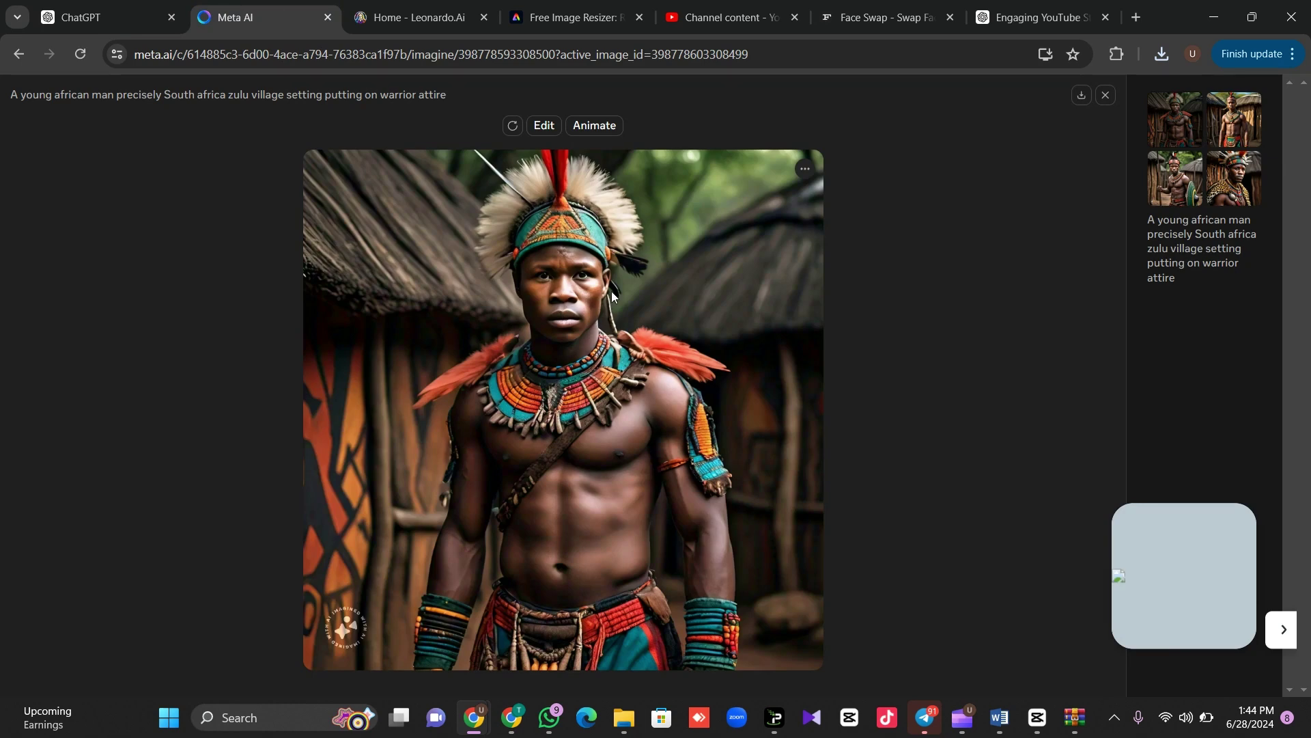
click(1178, 190)
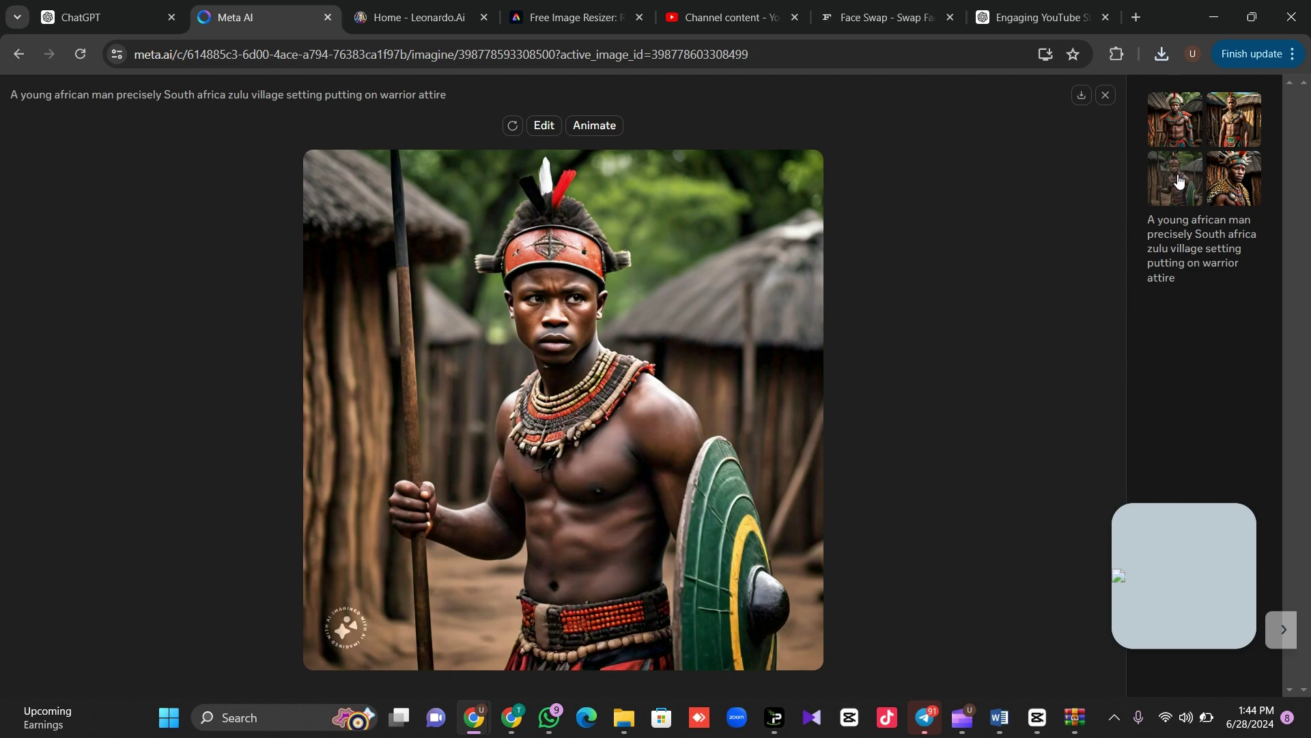
click(1239, 144)
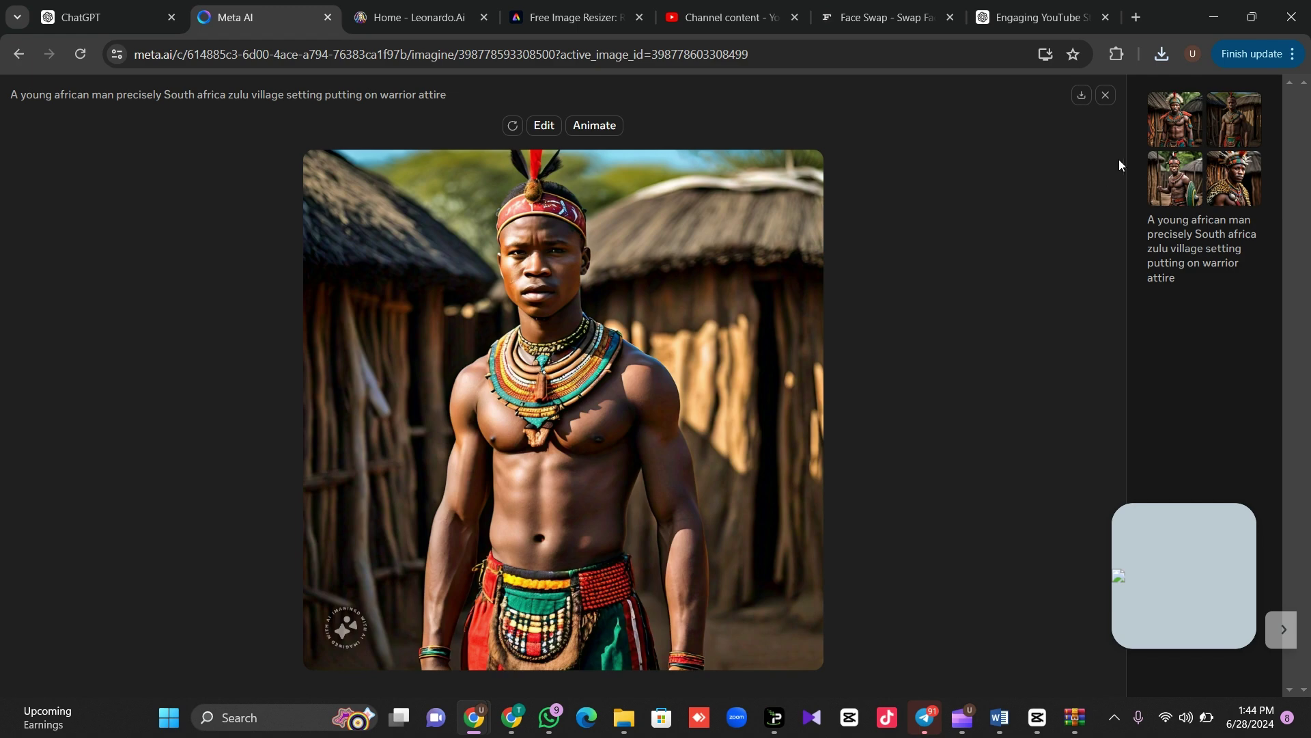
click(1168, 120)
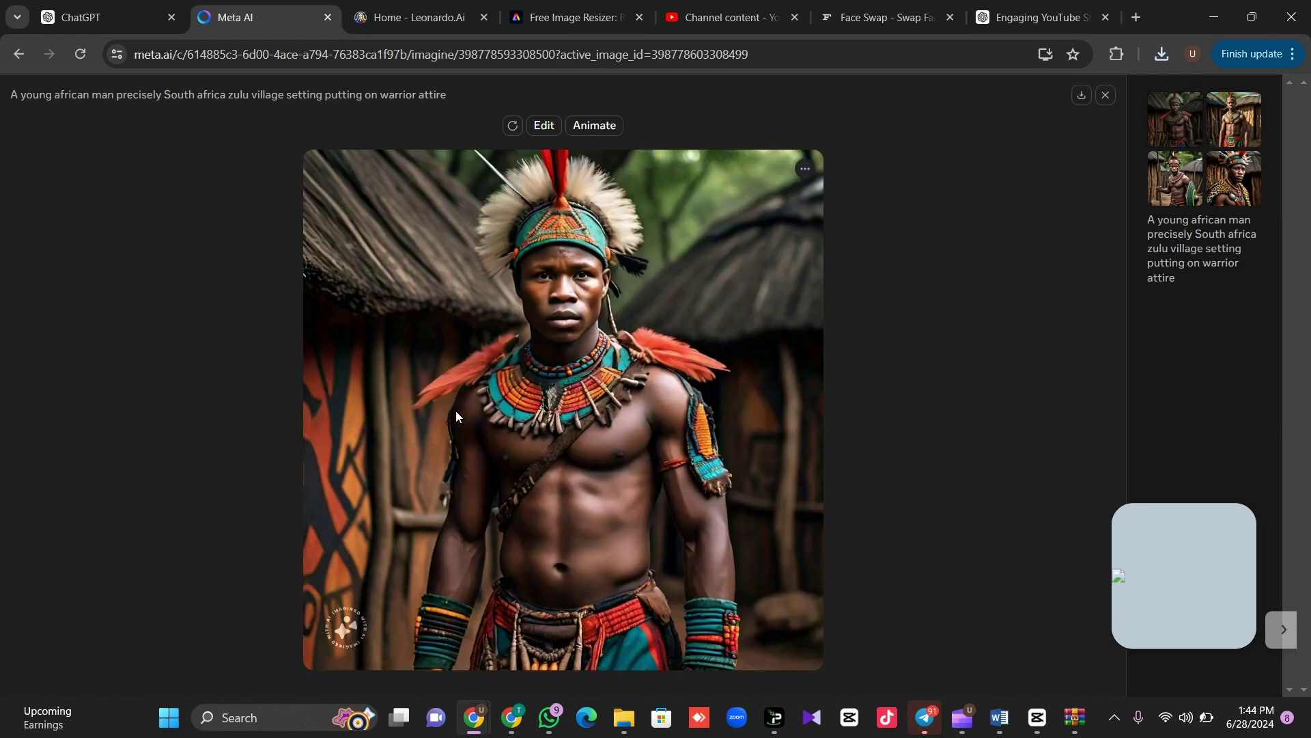
click(1229, 123)
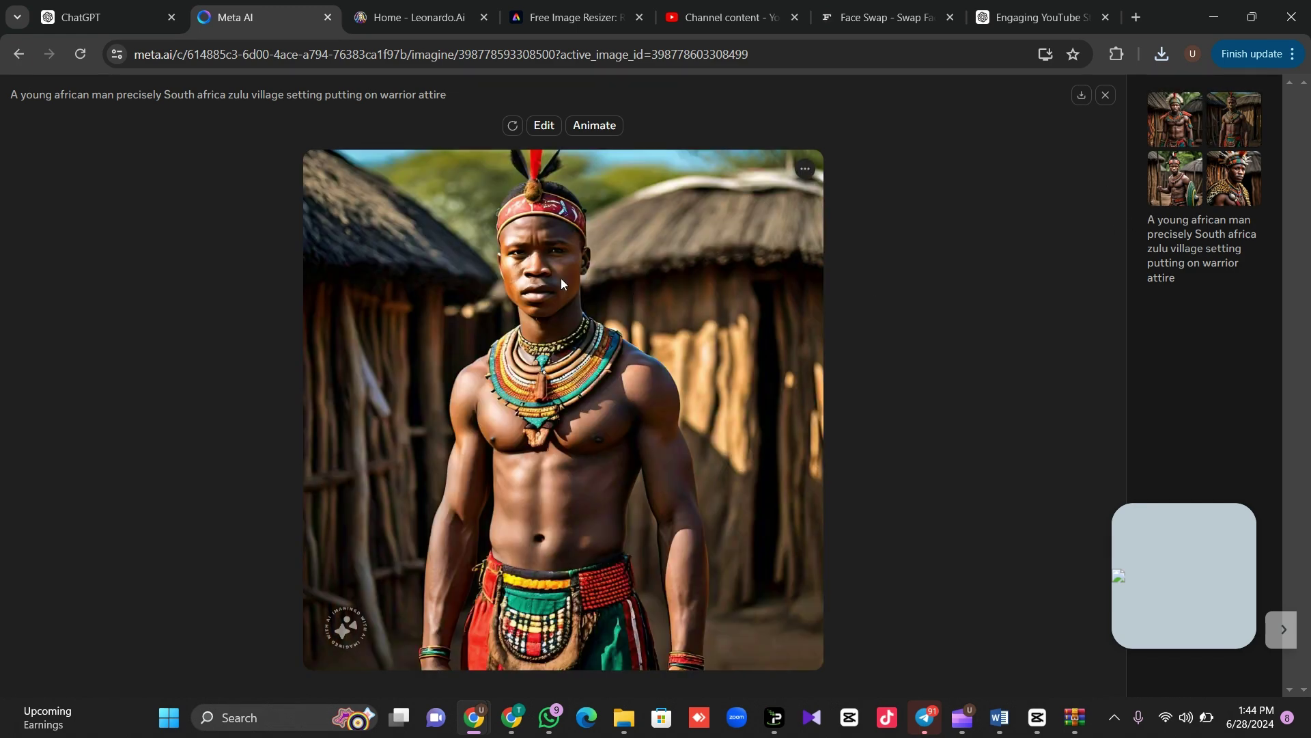
click(1081, 103)
- Switch to Faceswapper.ai and add the downloaded warrior with the white feather headdress as the face image
click(870, 21)
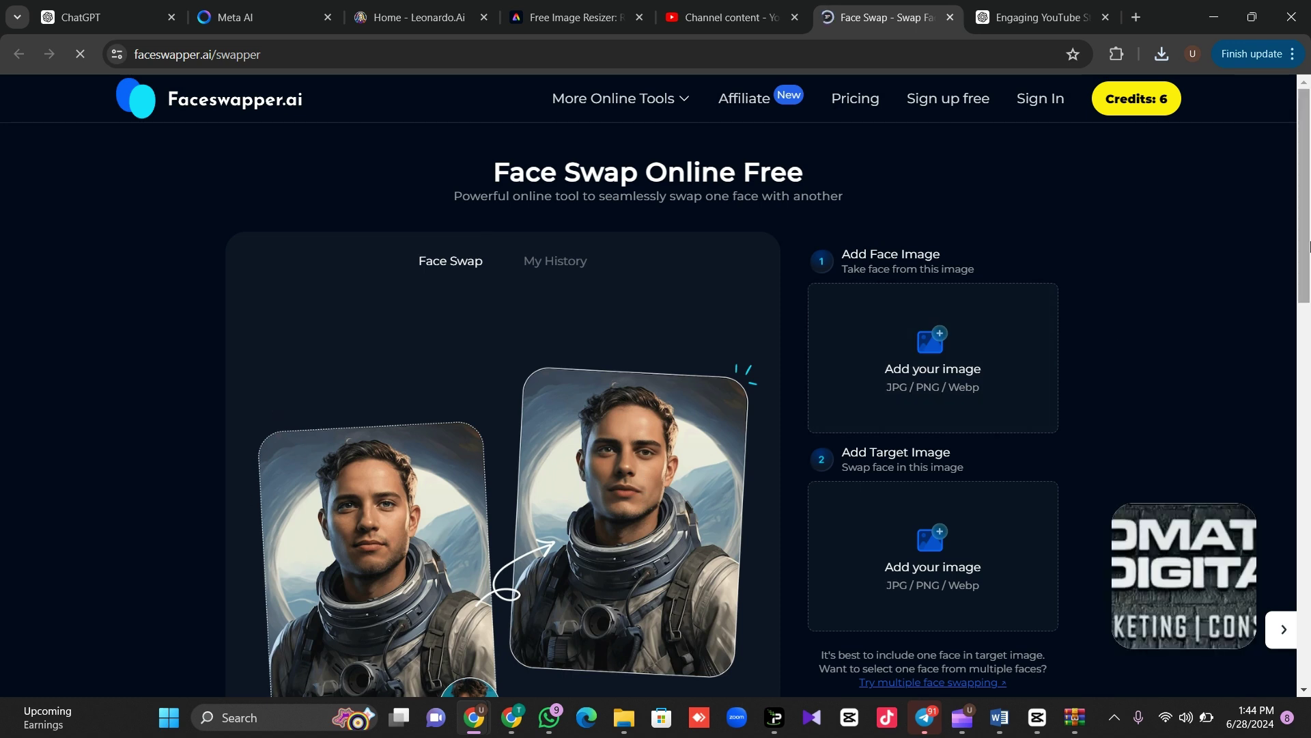
scroll(1015, 313, down, 1)
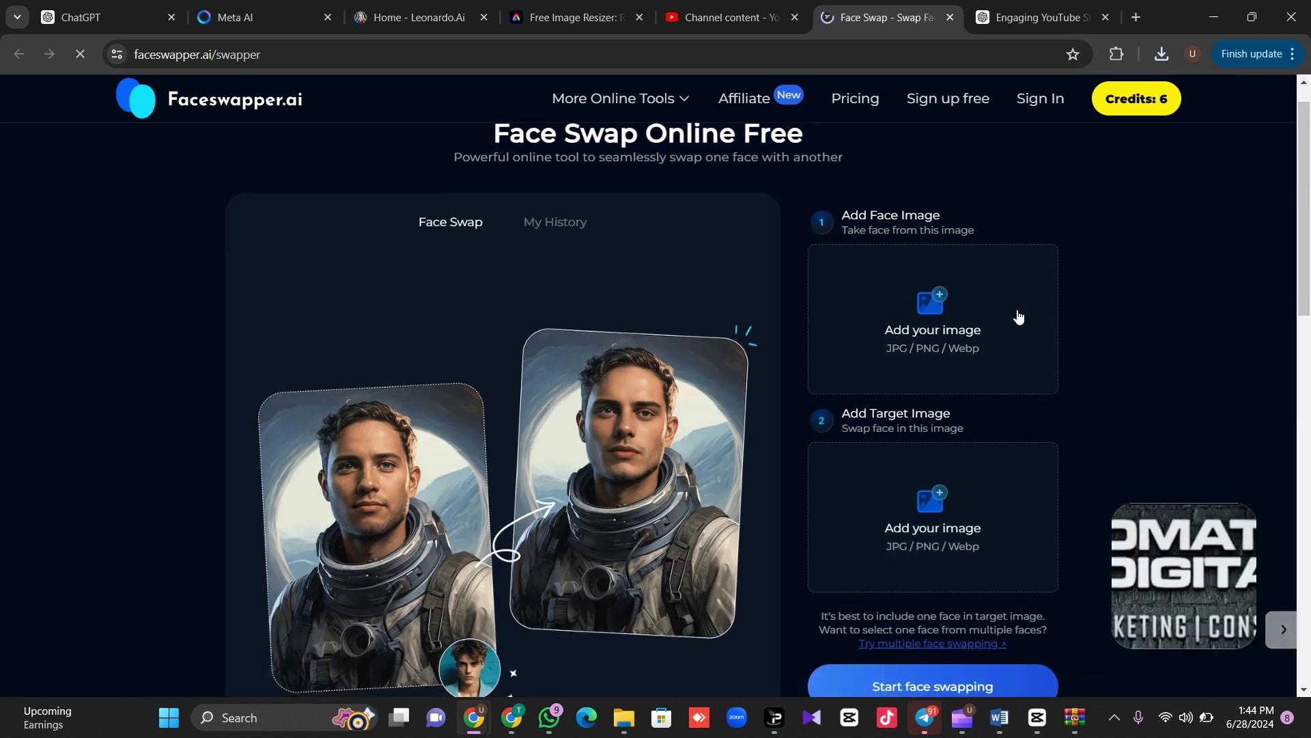
click(951, 338)
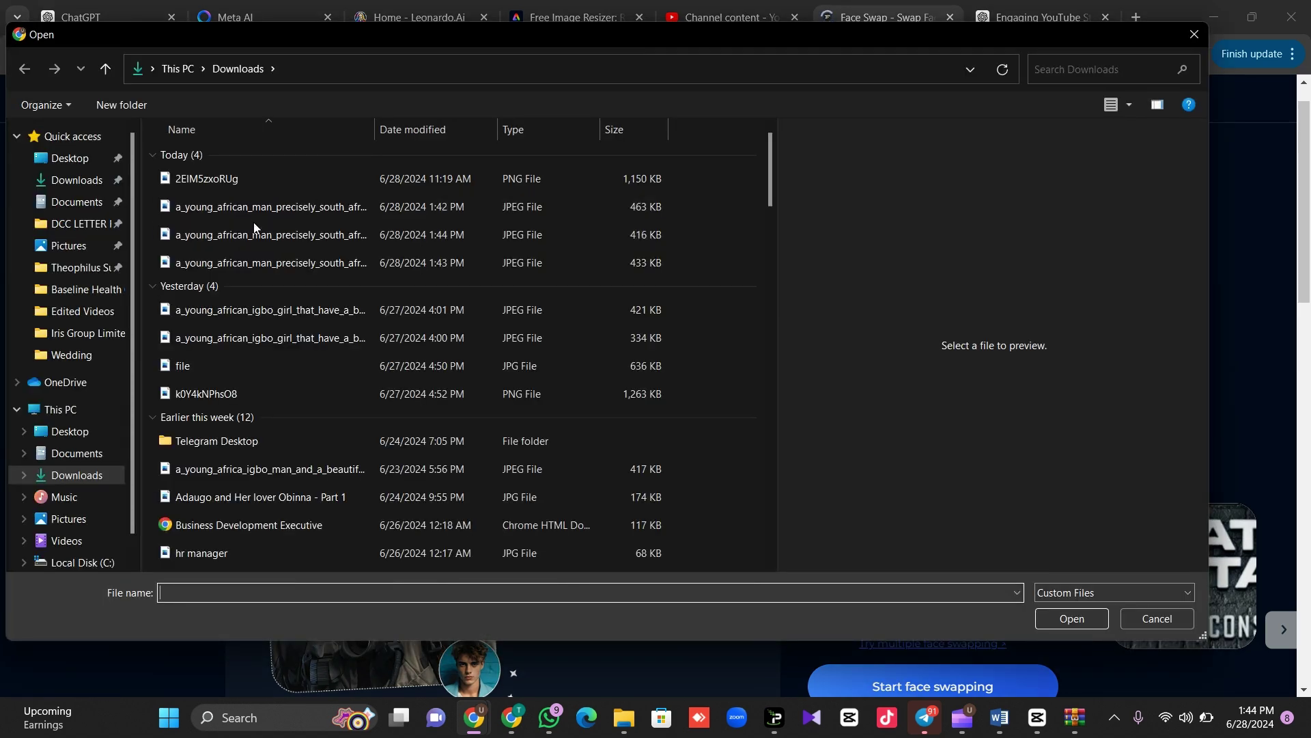
click(249, 236)
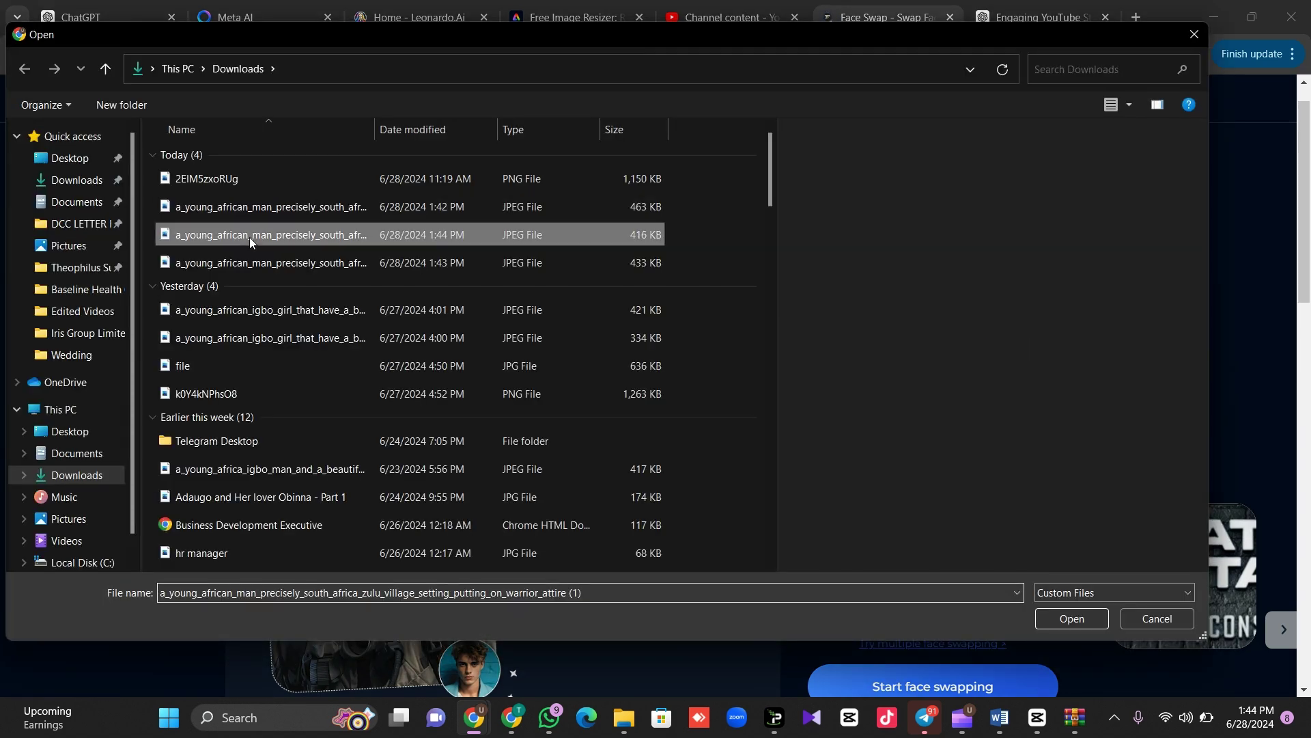
click(252, 213)
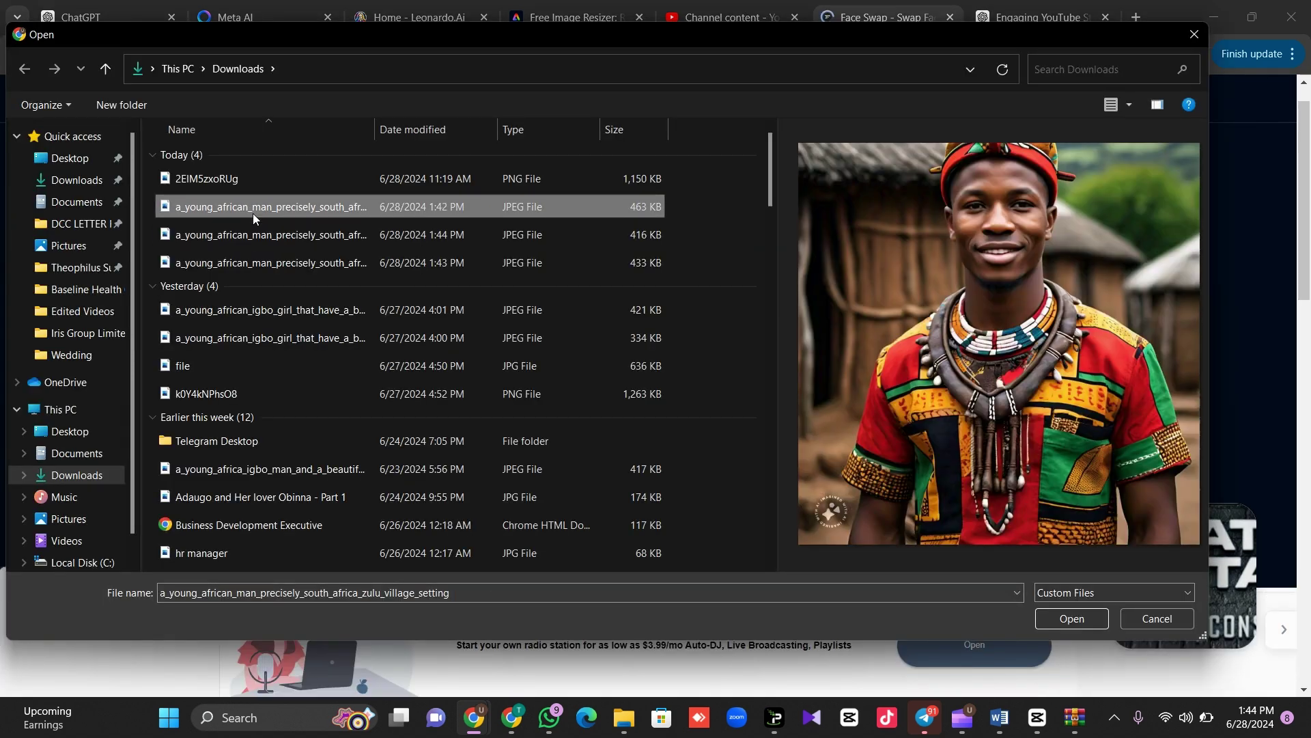
click(256, 233)
click(261, 264)
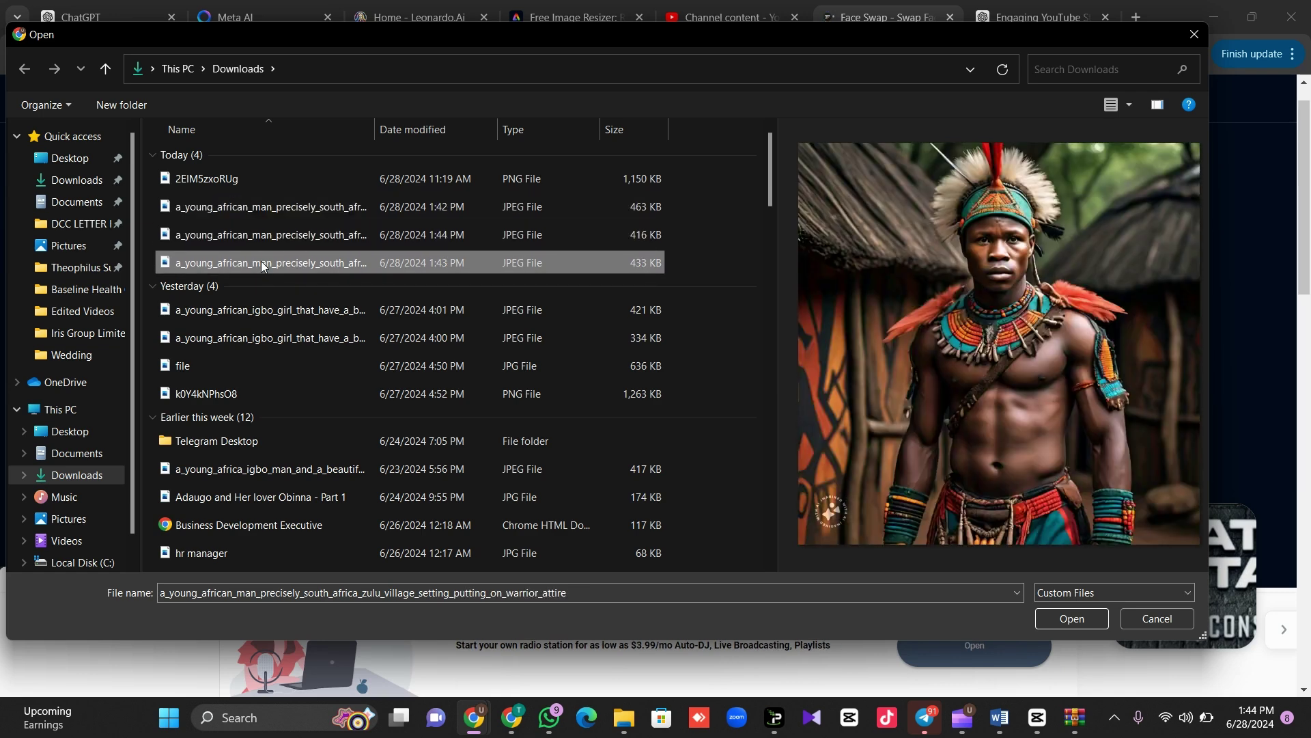
double_click(260, 264)
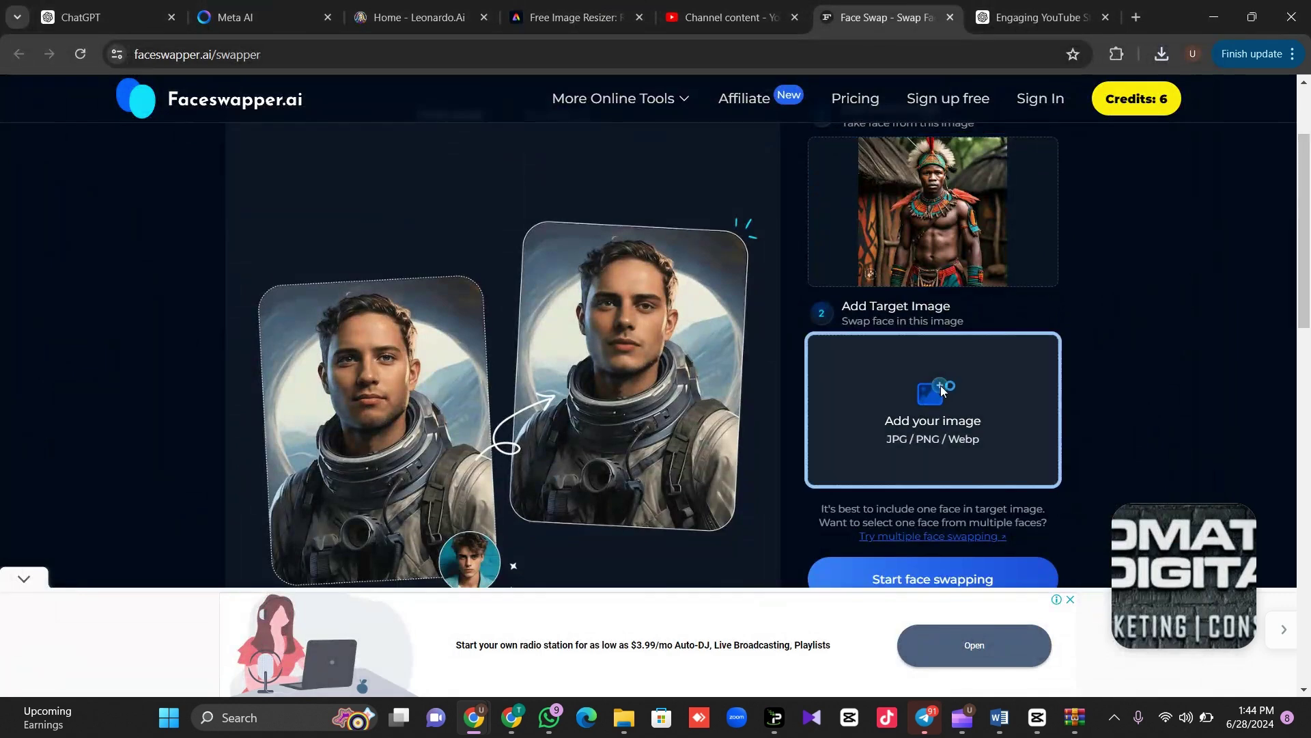
- Add the downloaded warrior with the red headband as the target image and start the face swap
click(941, 390)
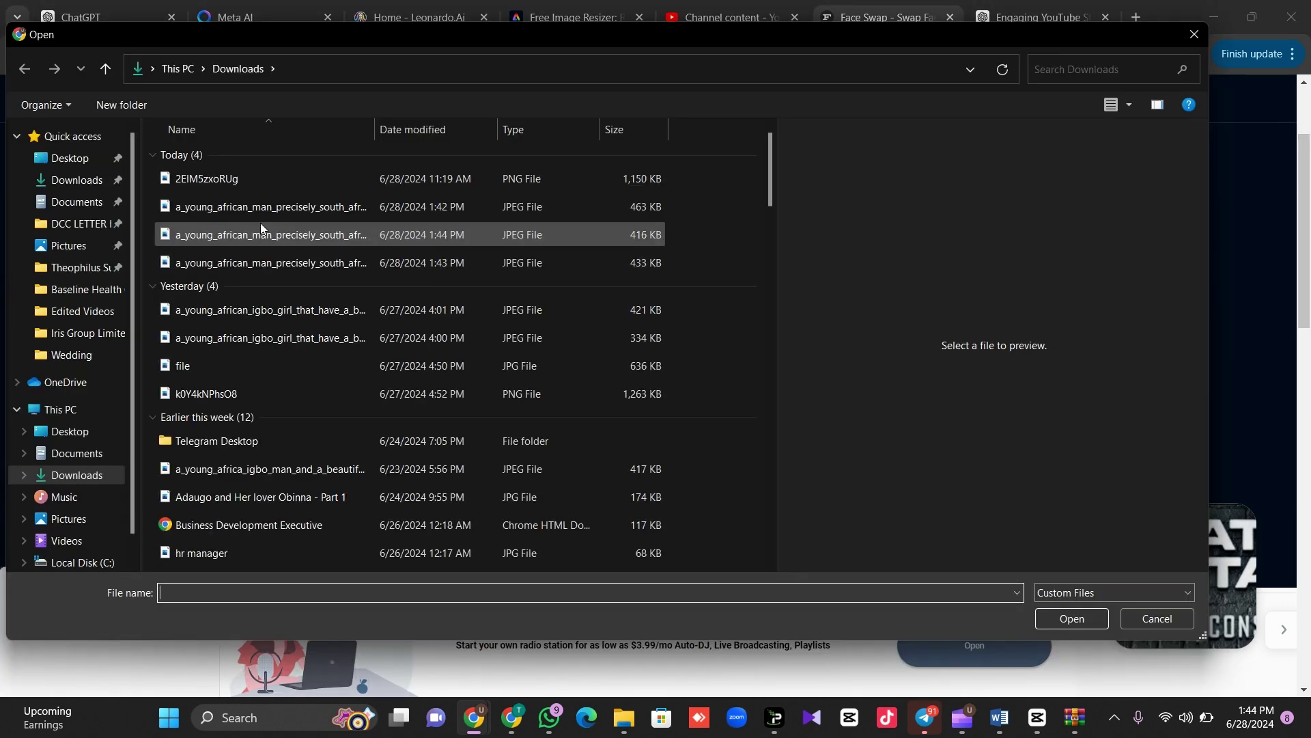
click(260, 211)
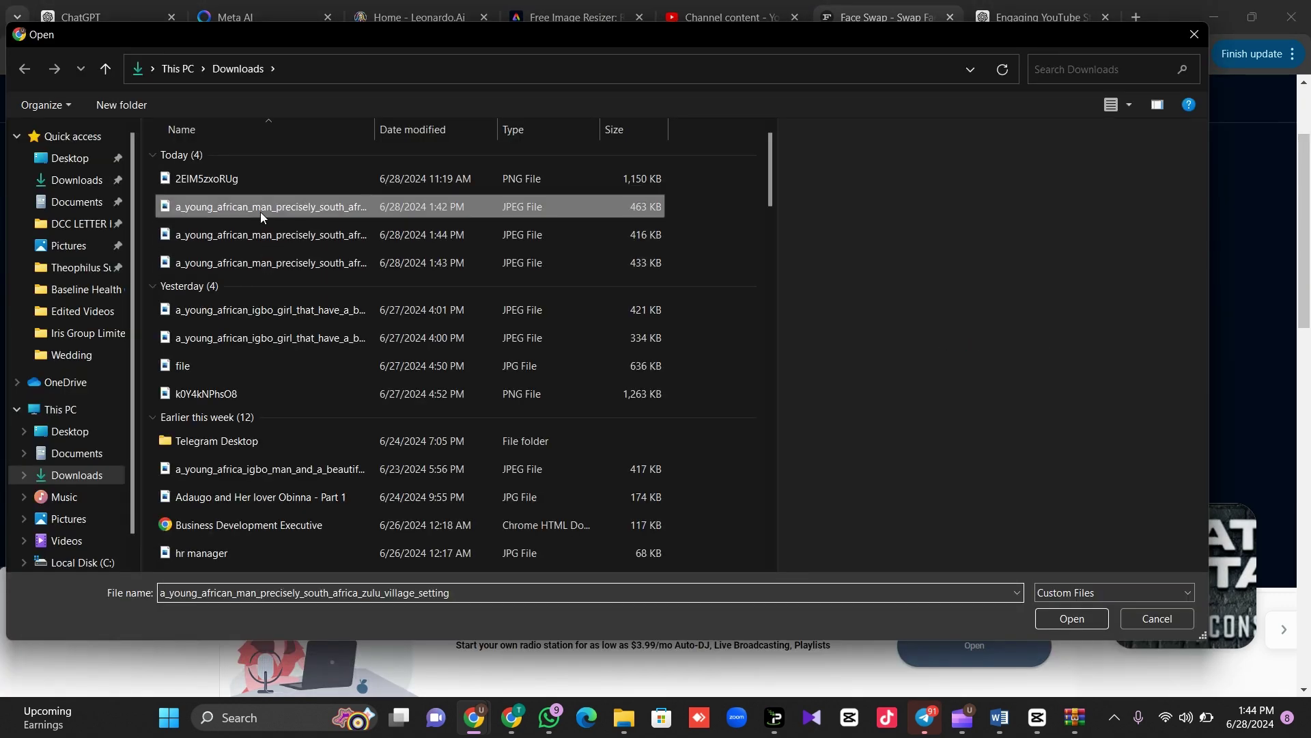
click(261, 239)
double_click(260, 239)
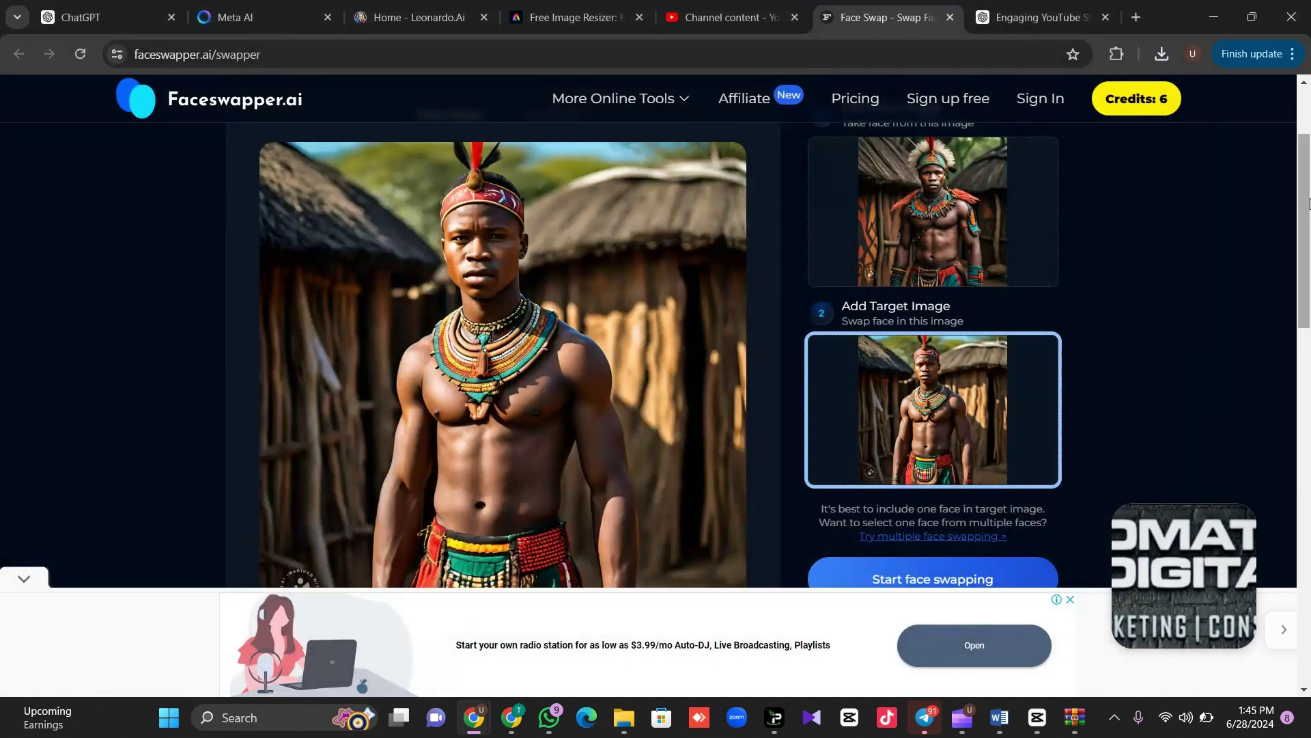
scroll(1309, 203, down, 2)
click(983, 471)
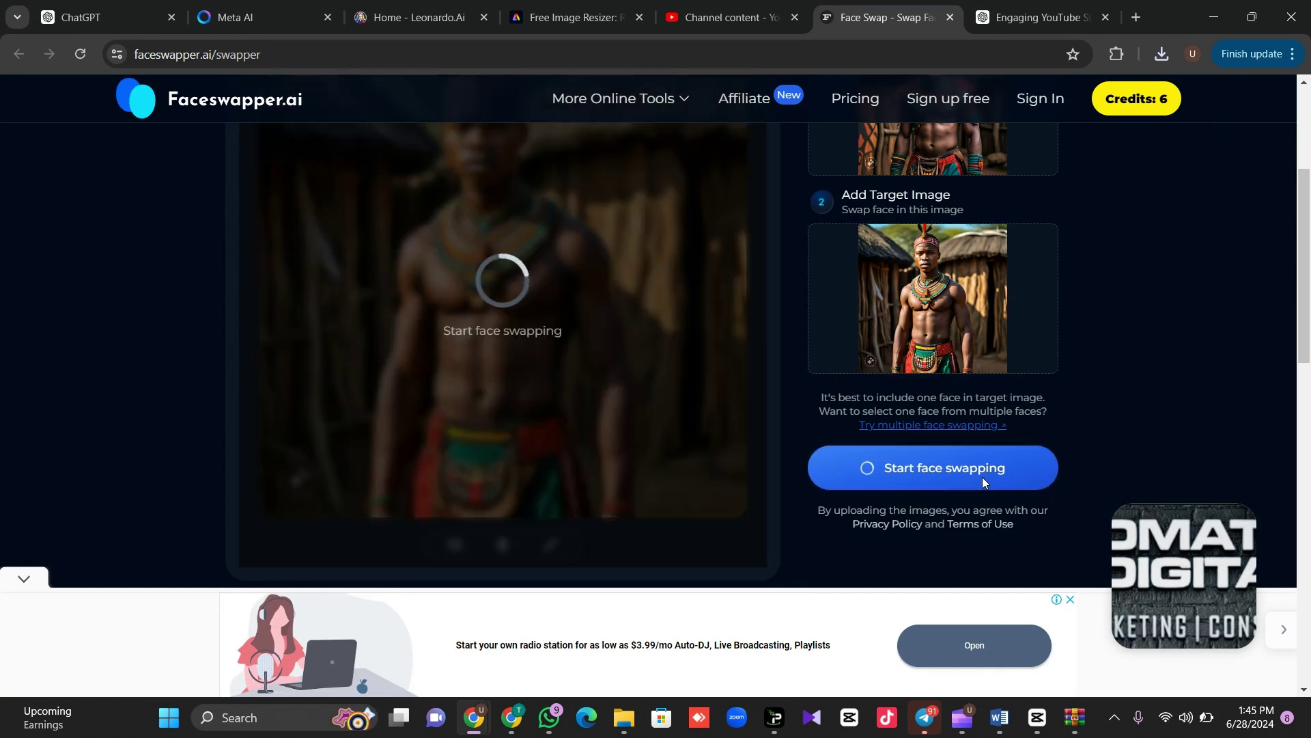
- Inspect the face-swapped warrior image against the two source images and download it
scroll(1309, 316, up, 2)
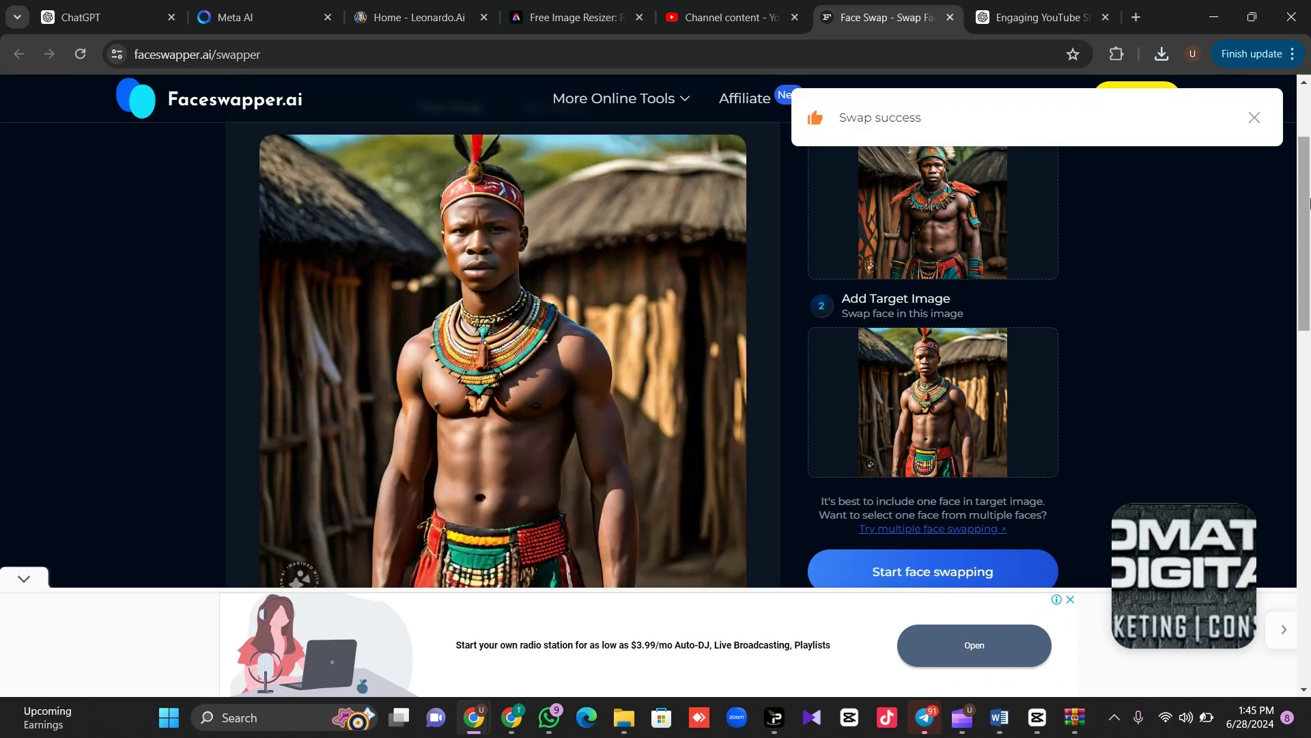
scroll(1079, 359, down, 3)
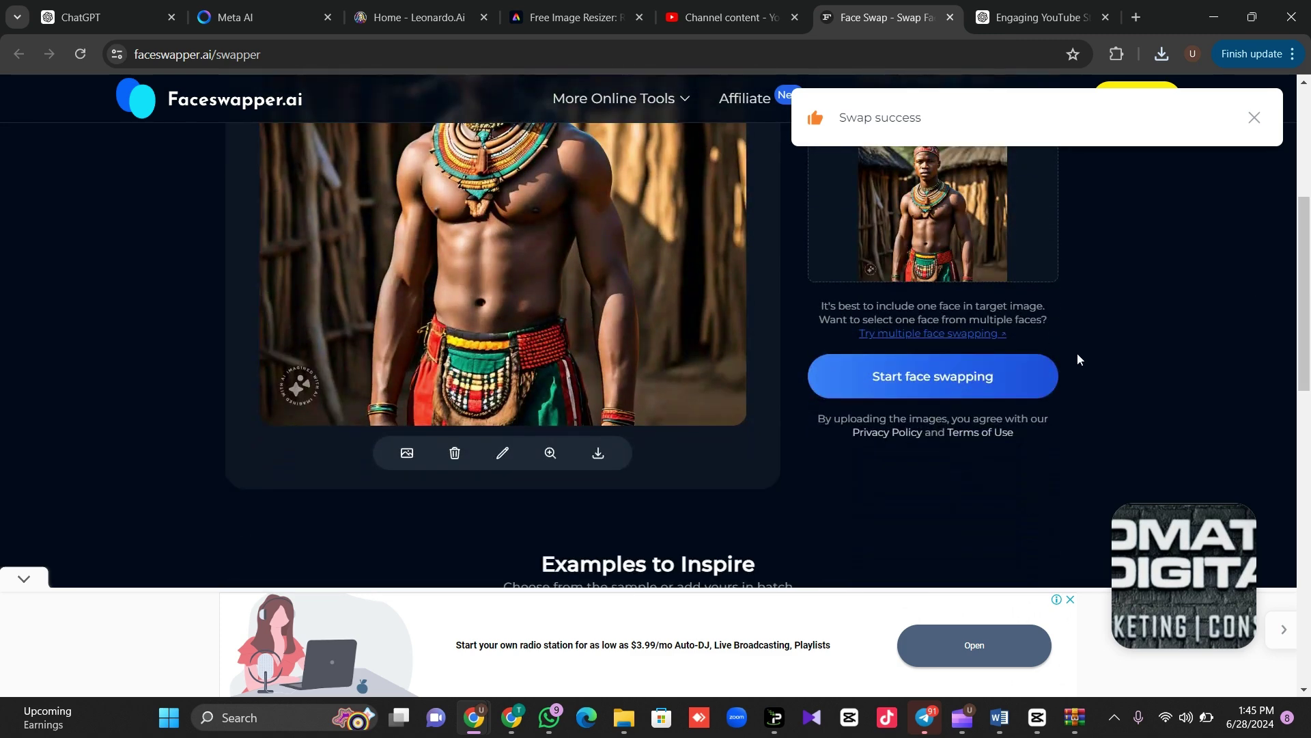
scroll(1309, 218, up, 3)
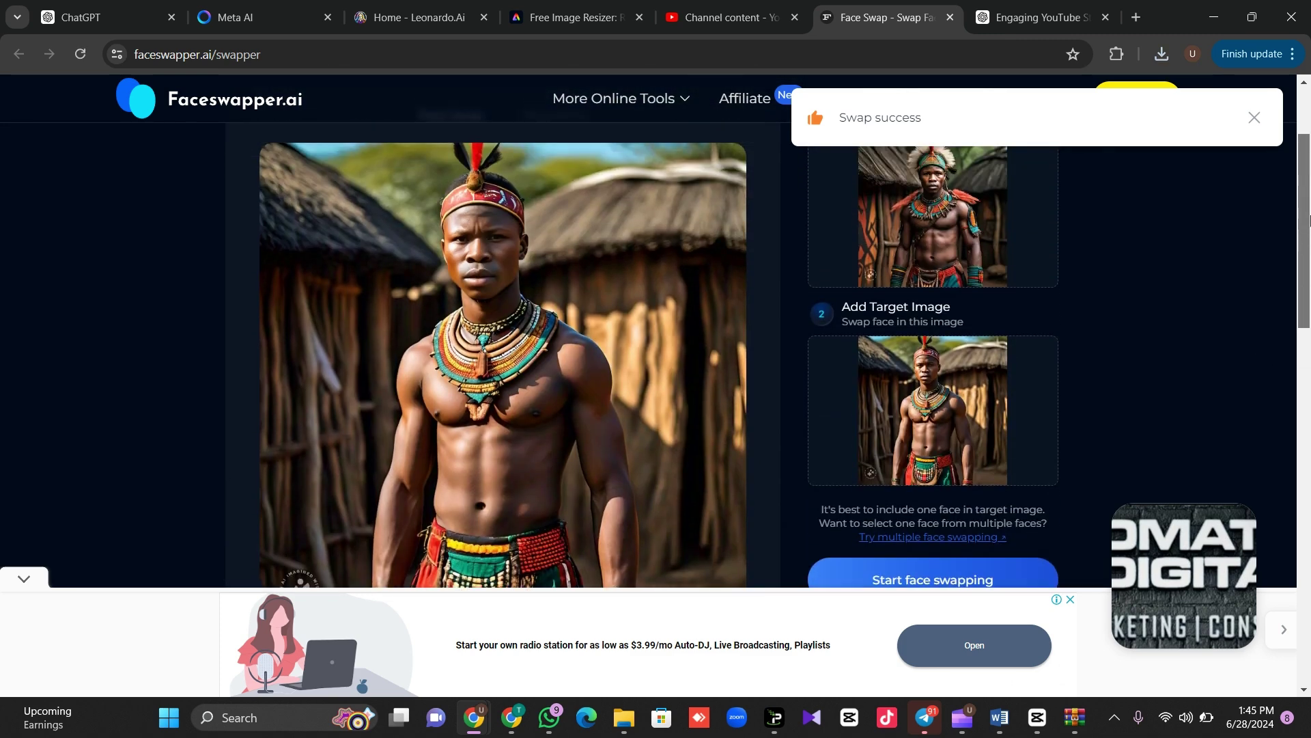
scroll(1309, 218, up, 1)
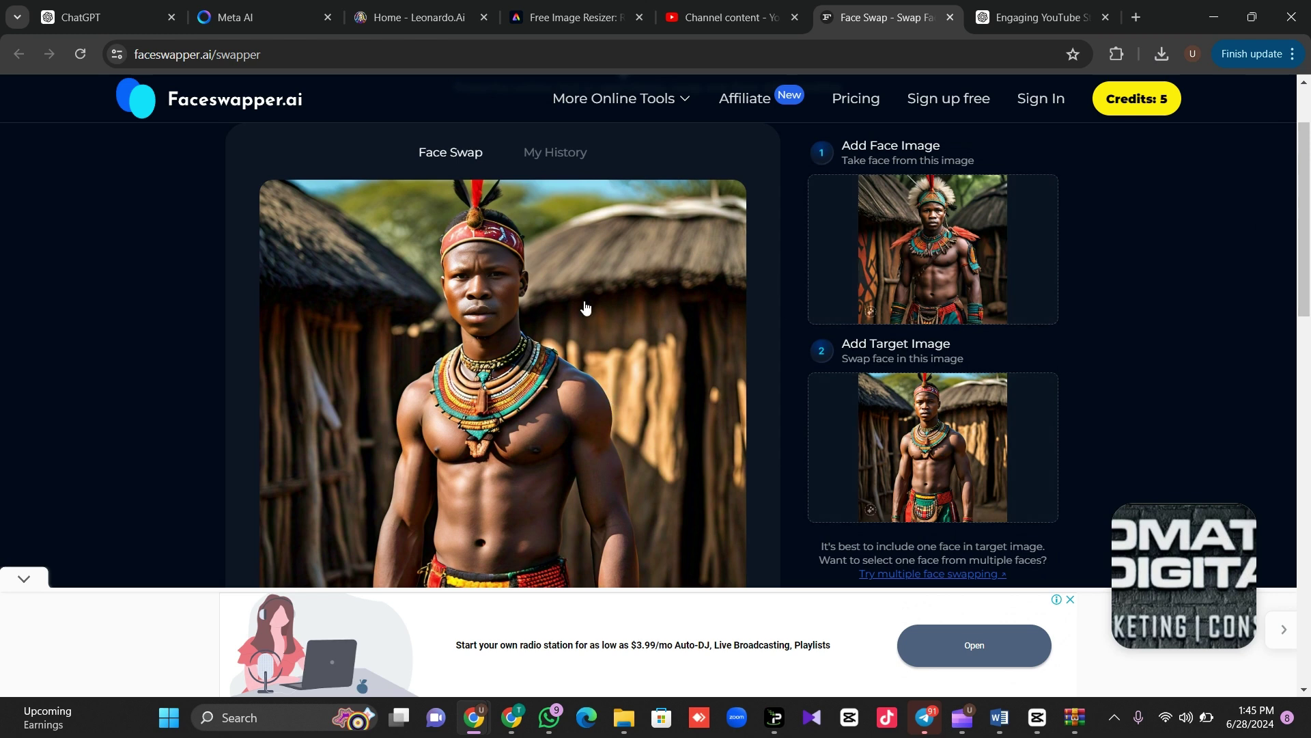
scroll(649, 306, down, 5)
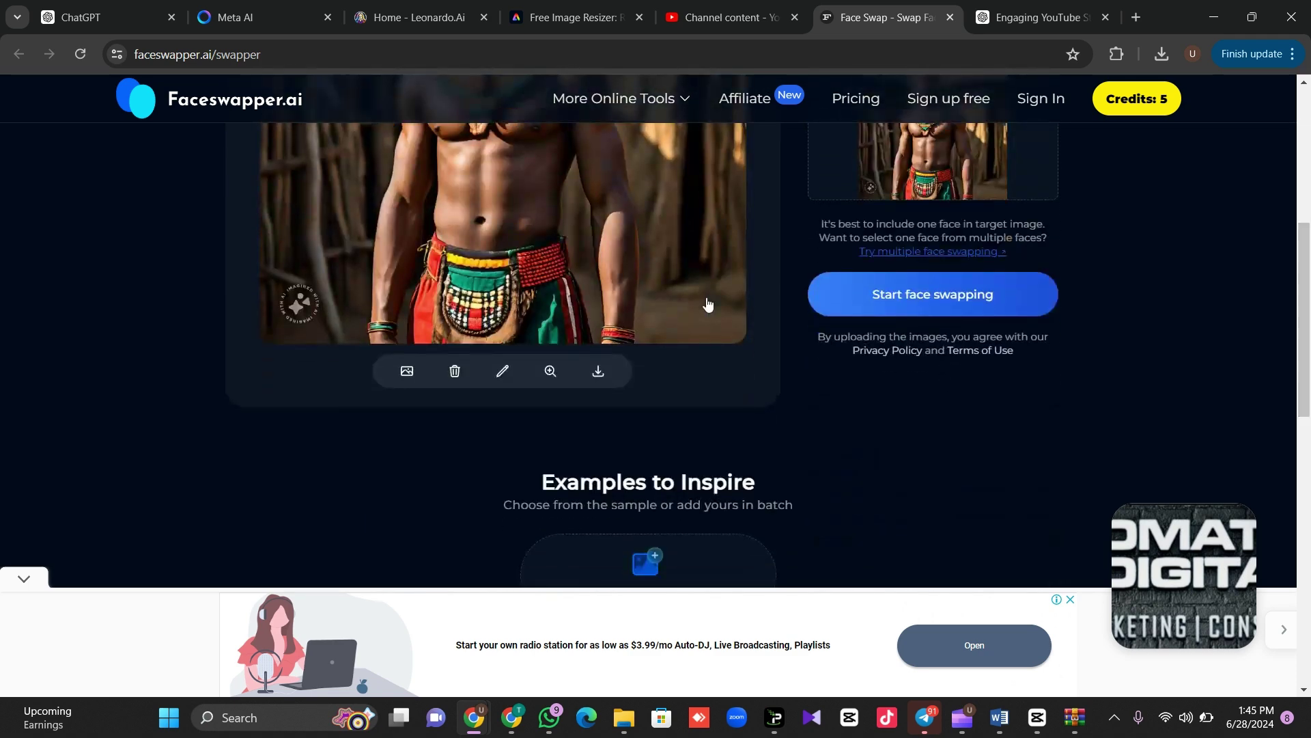
click(599, 370)
scroll(736, 141, up, 5)
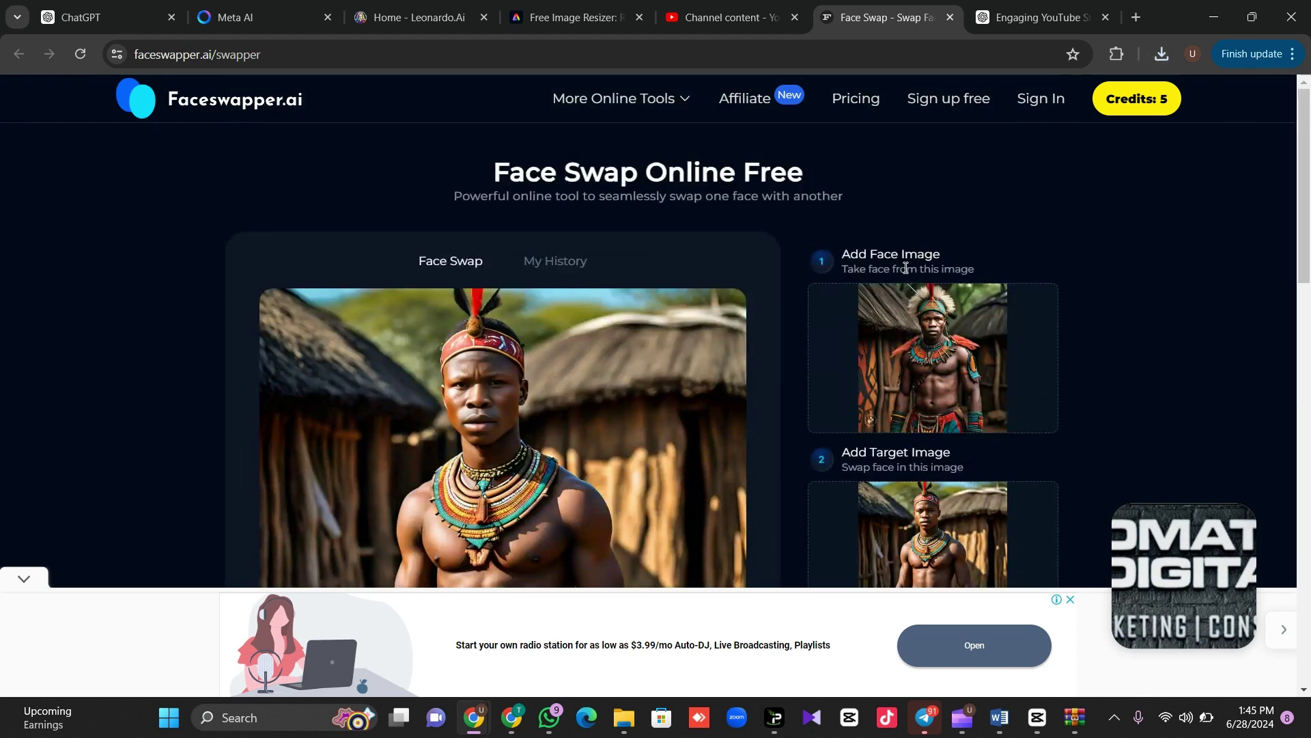
drag(1308, 209, 1308, 266)
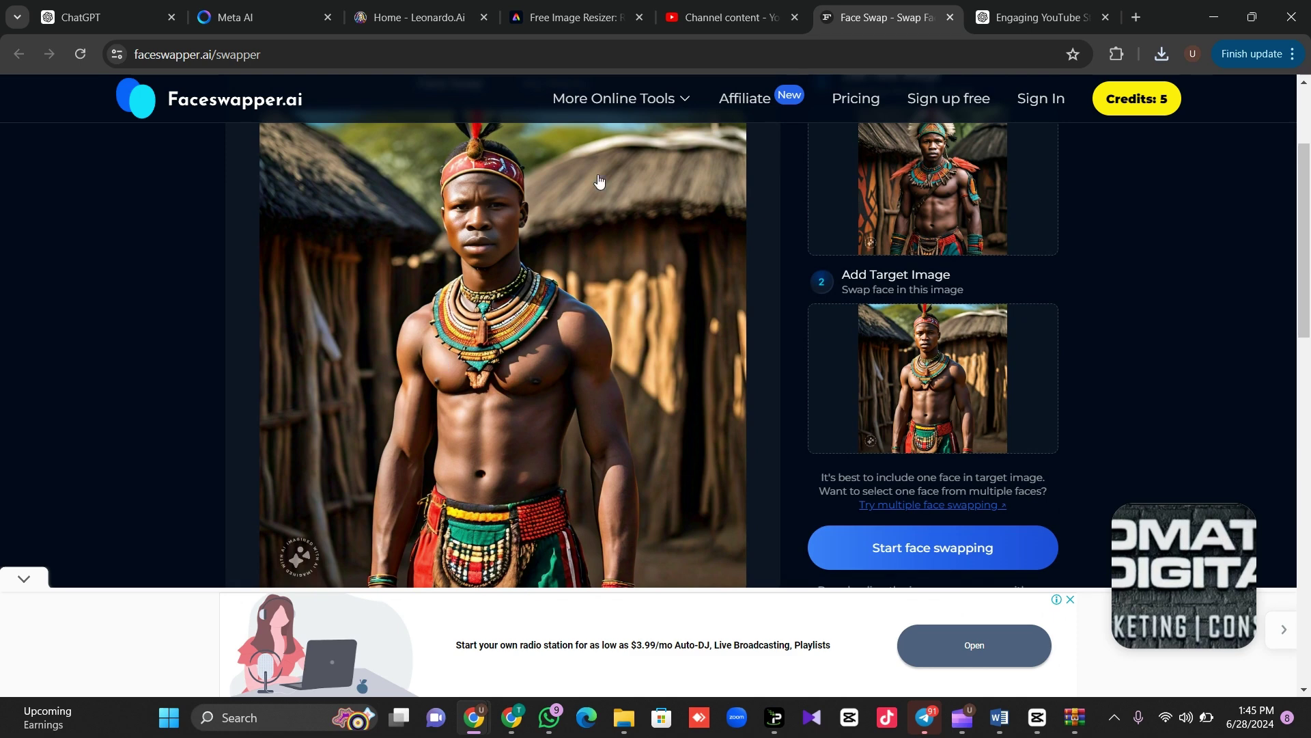
- Switch to the Adobe Express image resizer and upload the downloaded warrior with the white feather headdress
click(574, 17)
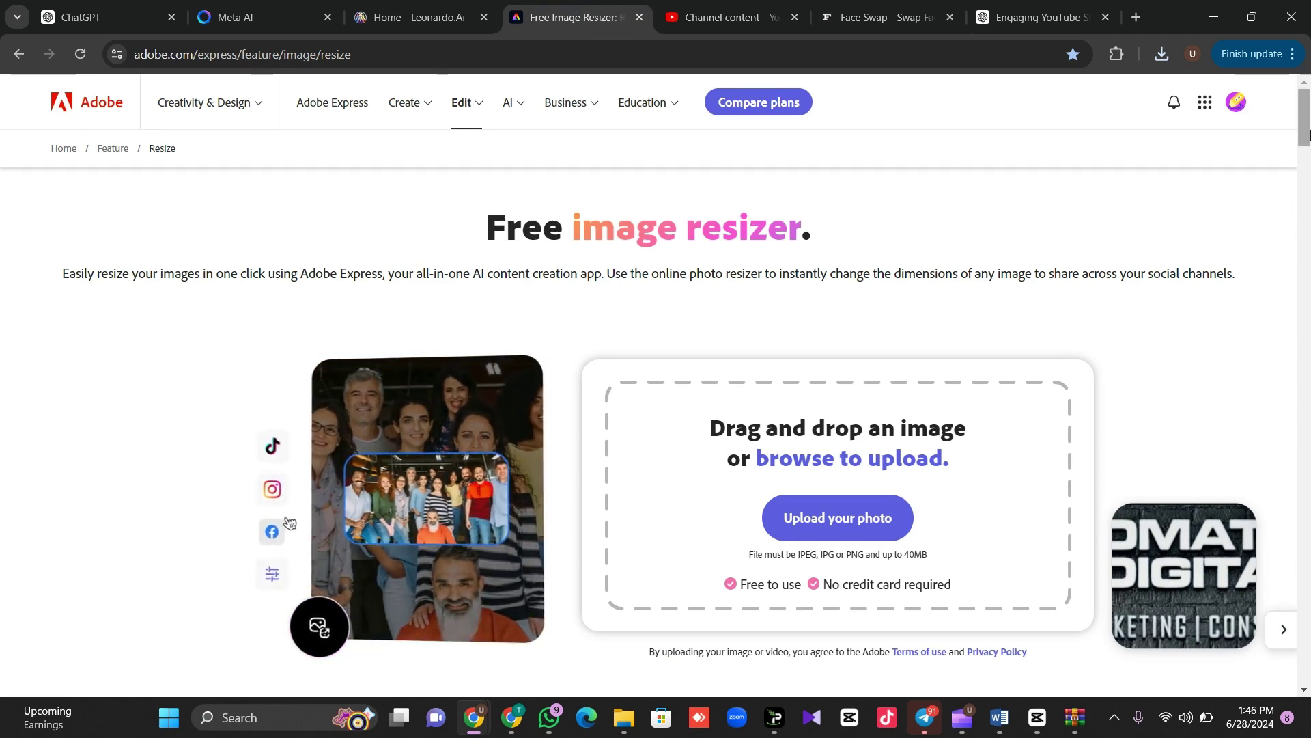
scroll(910, 339, down, 2)
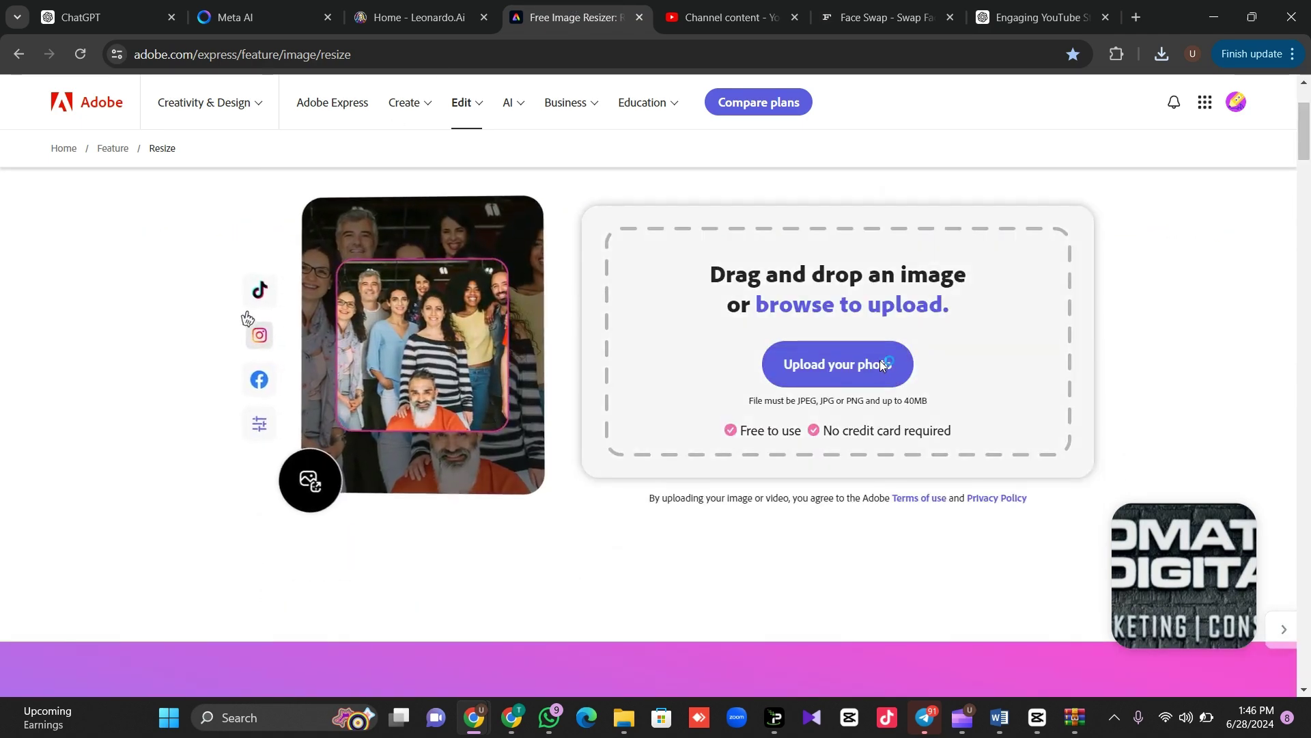
click(881, 365)
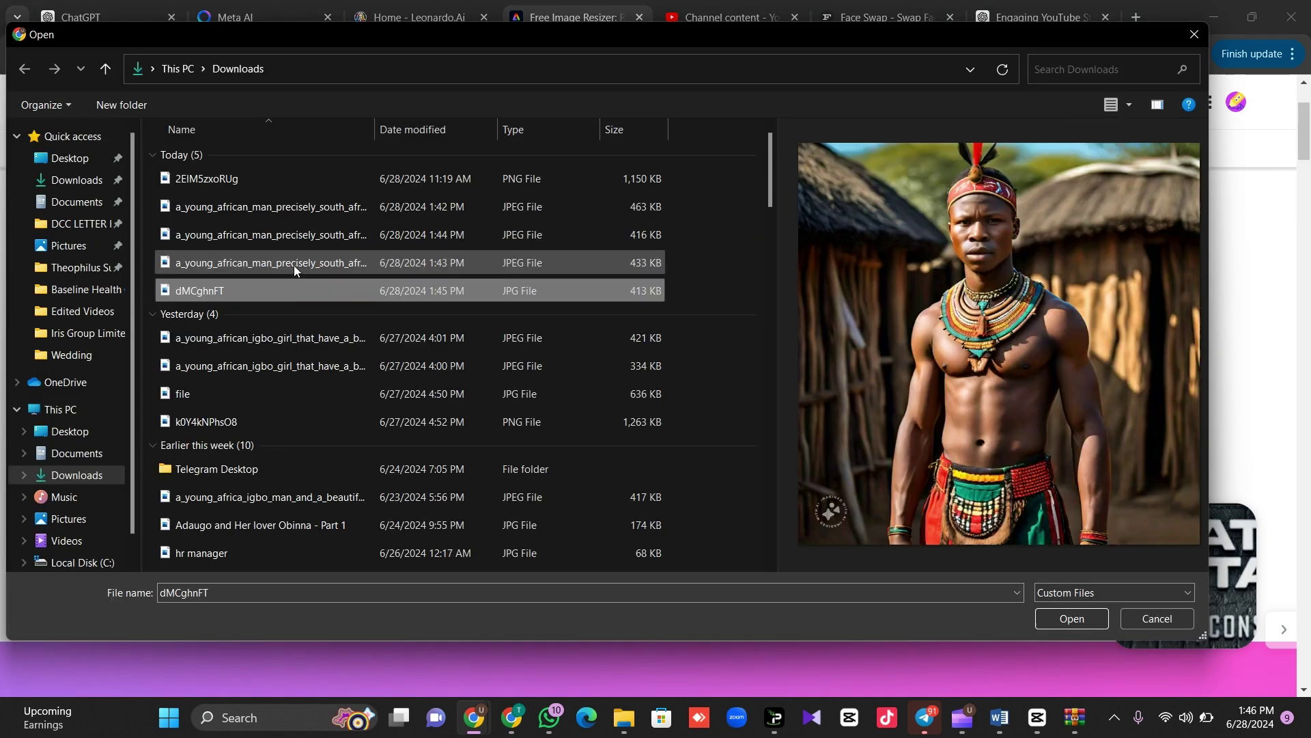
click(295, 262)
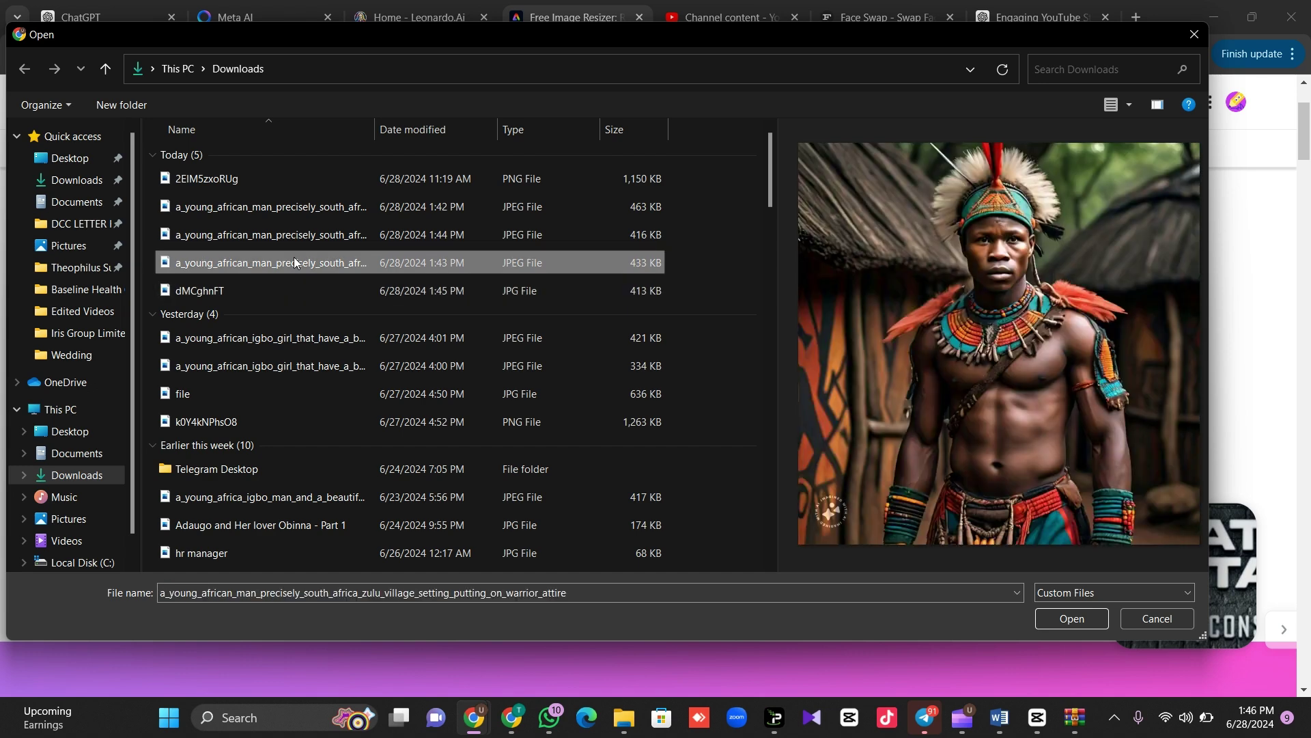
double_click(293, 262)
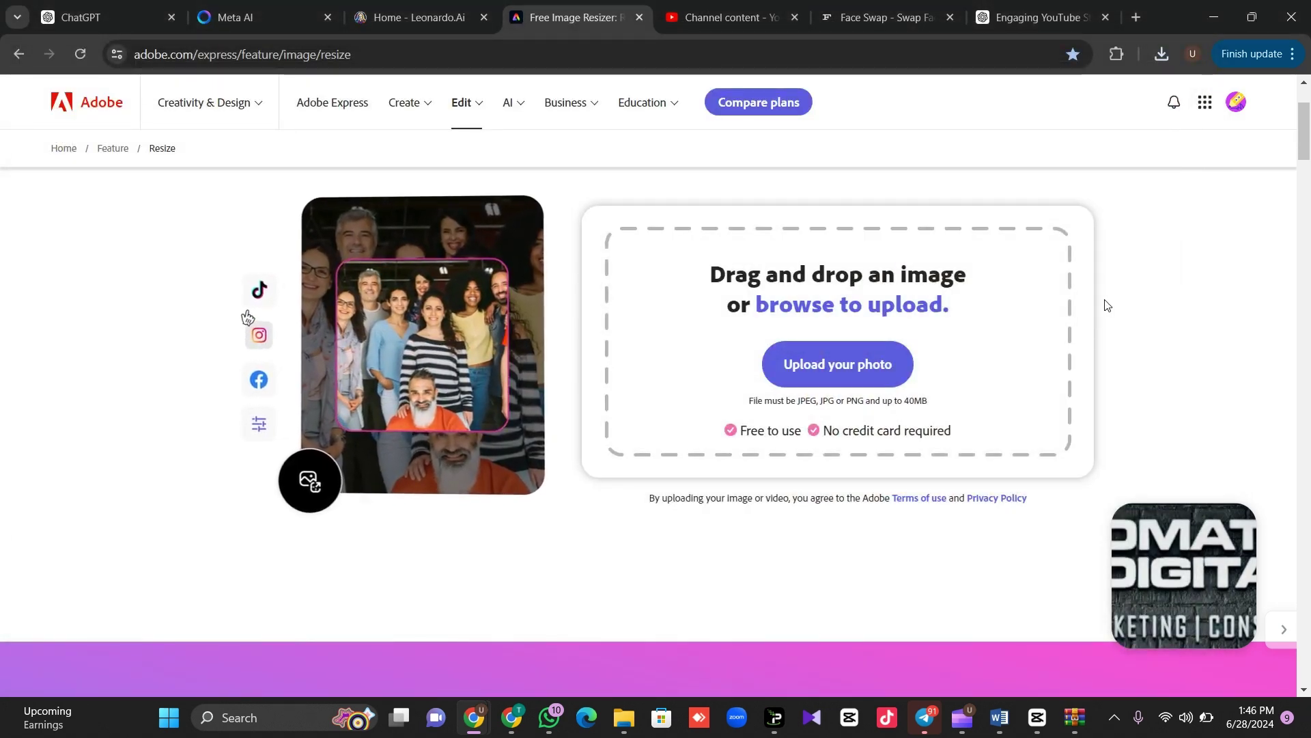
drag(1305, 144, 1304, 164)
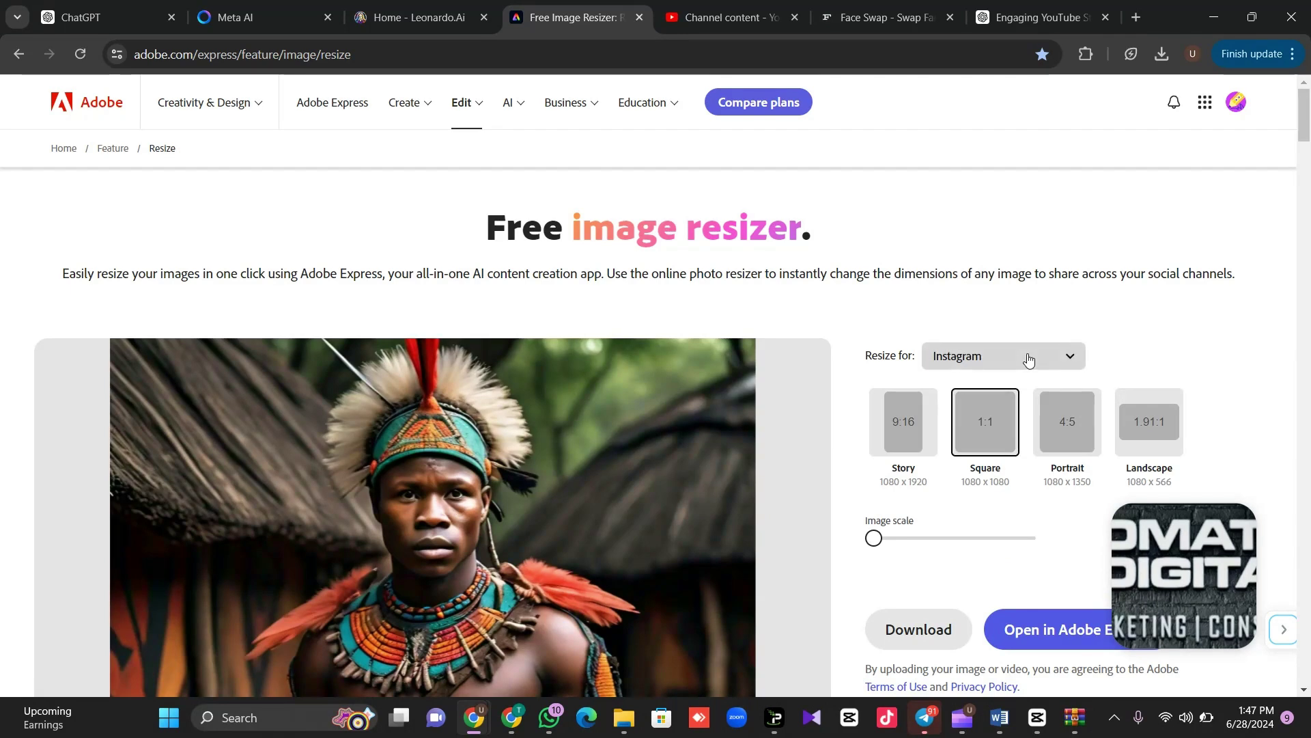
- Resize the warrior image for YouTube with the 16:9 Thumbnail format, 1280 x 720
click(1028, 356)
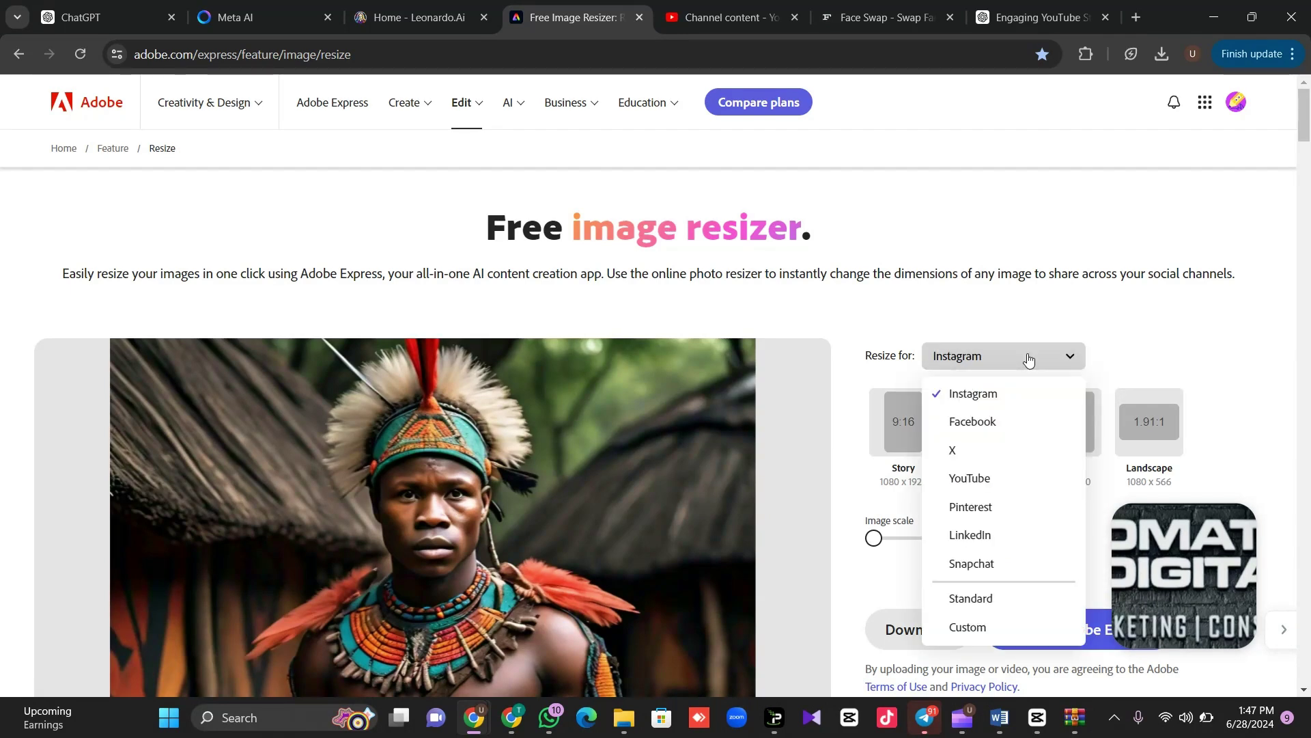
click(985, 478)
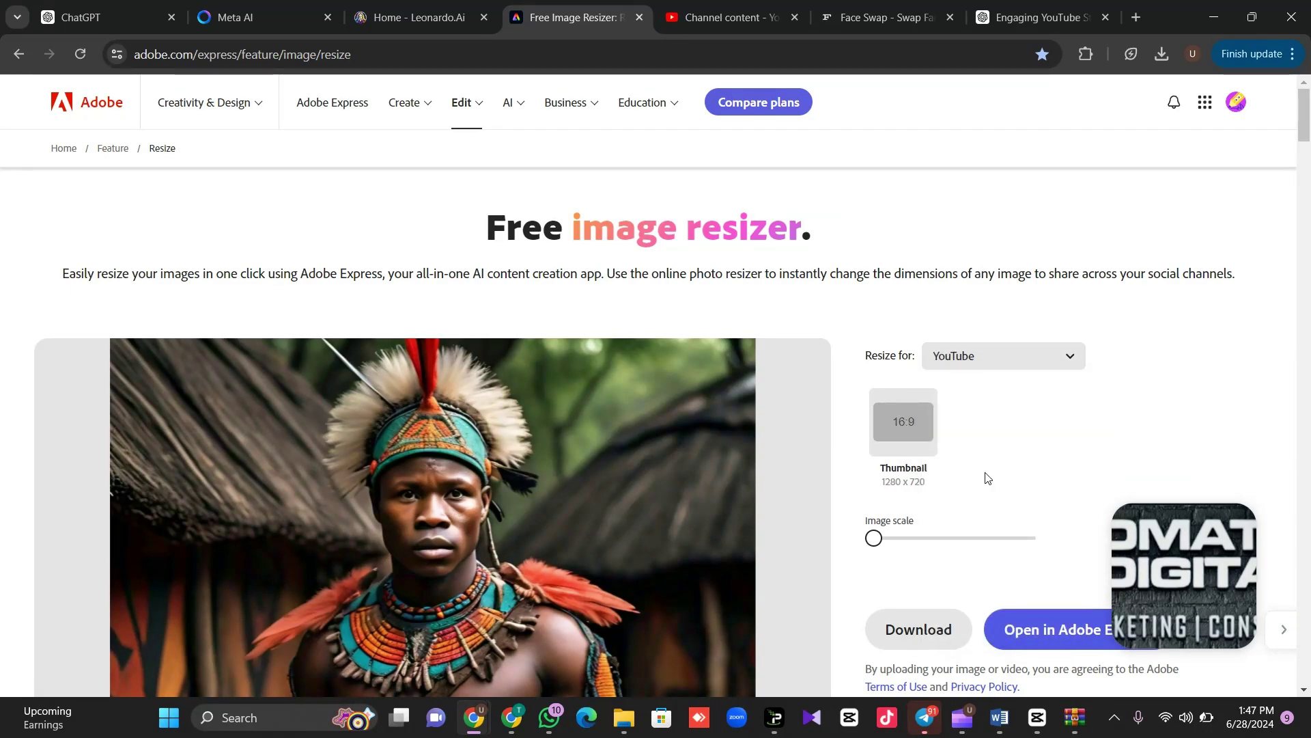
click(898, 436)
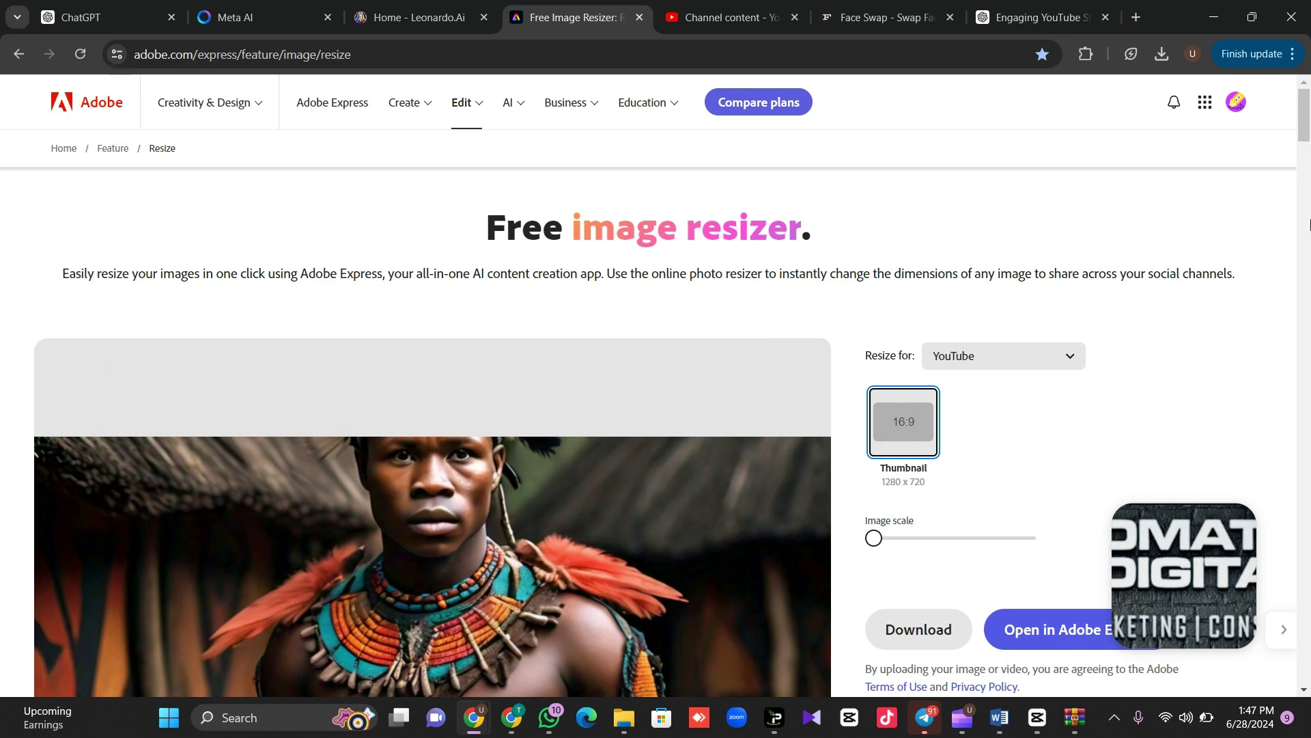
- Shift the image down in the crop frame so the face and feather headdress fit, and download the resized image
scroll(1307, 155, down, 3)
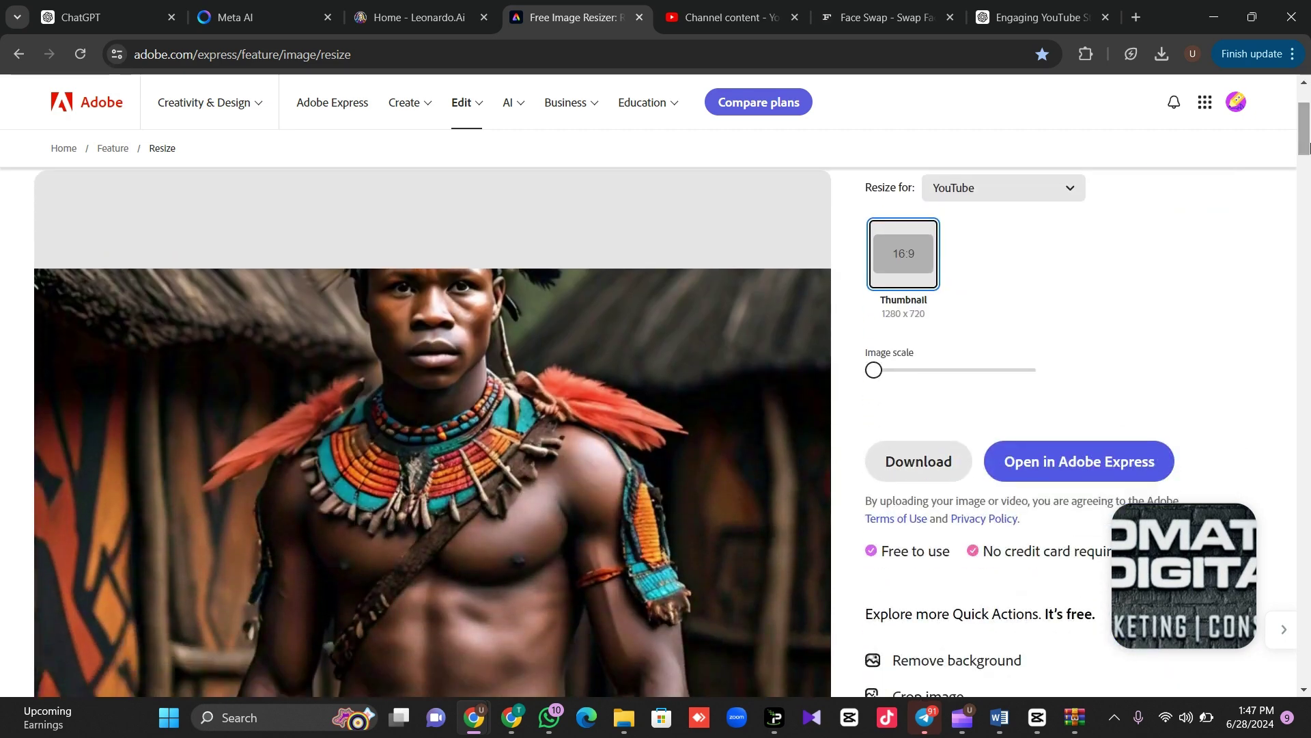
drag(642, 403, 636, 550)
mouse_move(1306, 133)
mouse_down()
mouse_move(1308, 161)
mouse_move(1309, 138)
mouse_up()
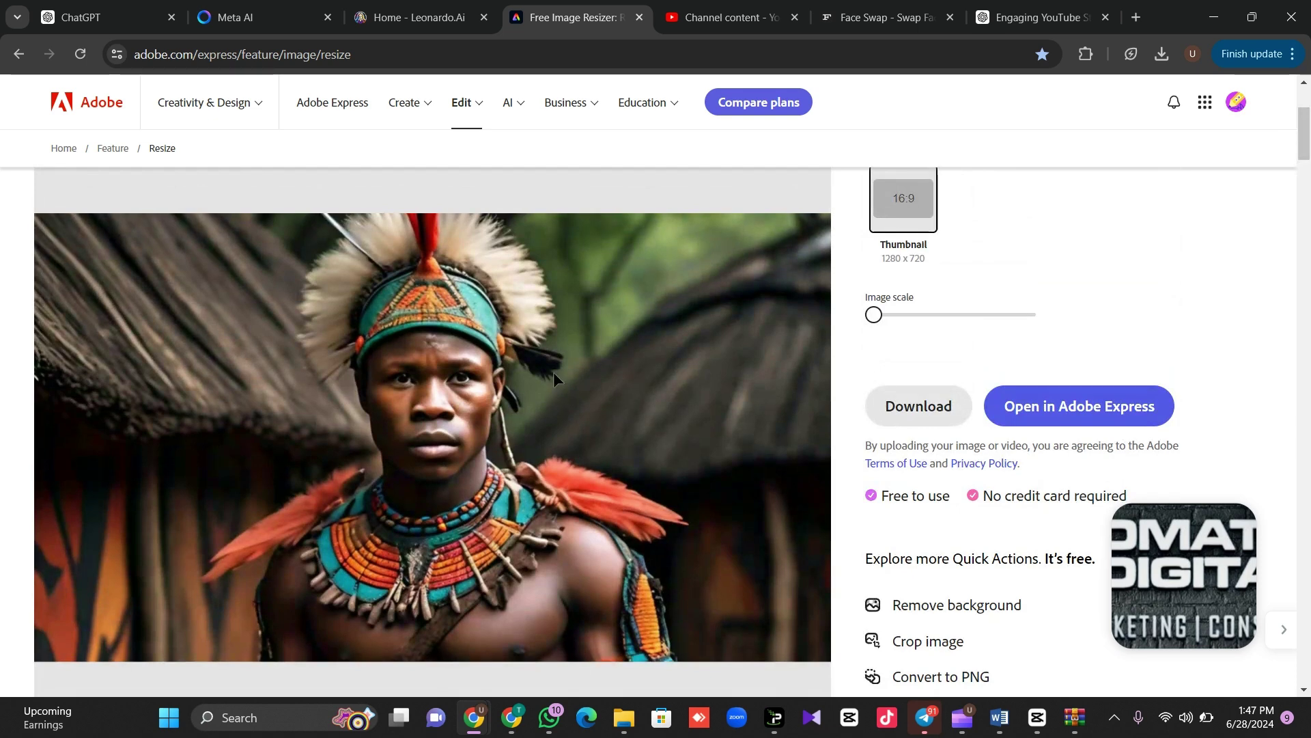
click(929, 407)
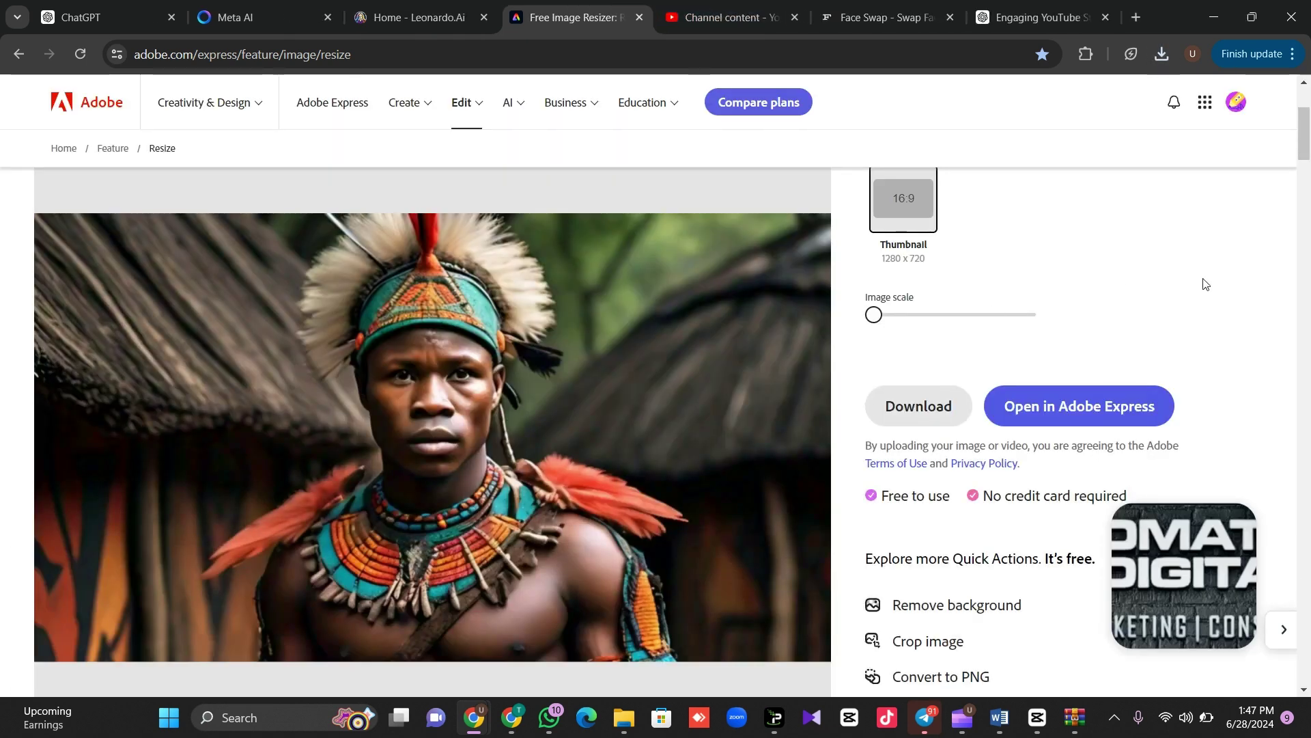
- Resize the image of the smiling man in the red headband to the YouTube Thumbnail format, 1280 x 720, with his face in frame, and download it
mouse_move(1308, 136)
mouse_down()
mouse_move(1308, 110)
mouse_move(1307, 134)
mouse_up()
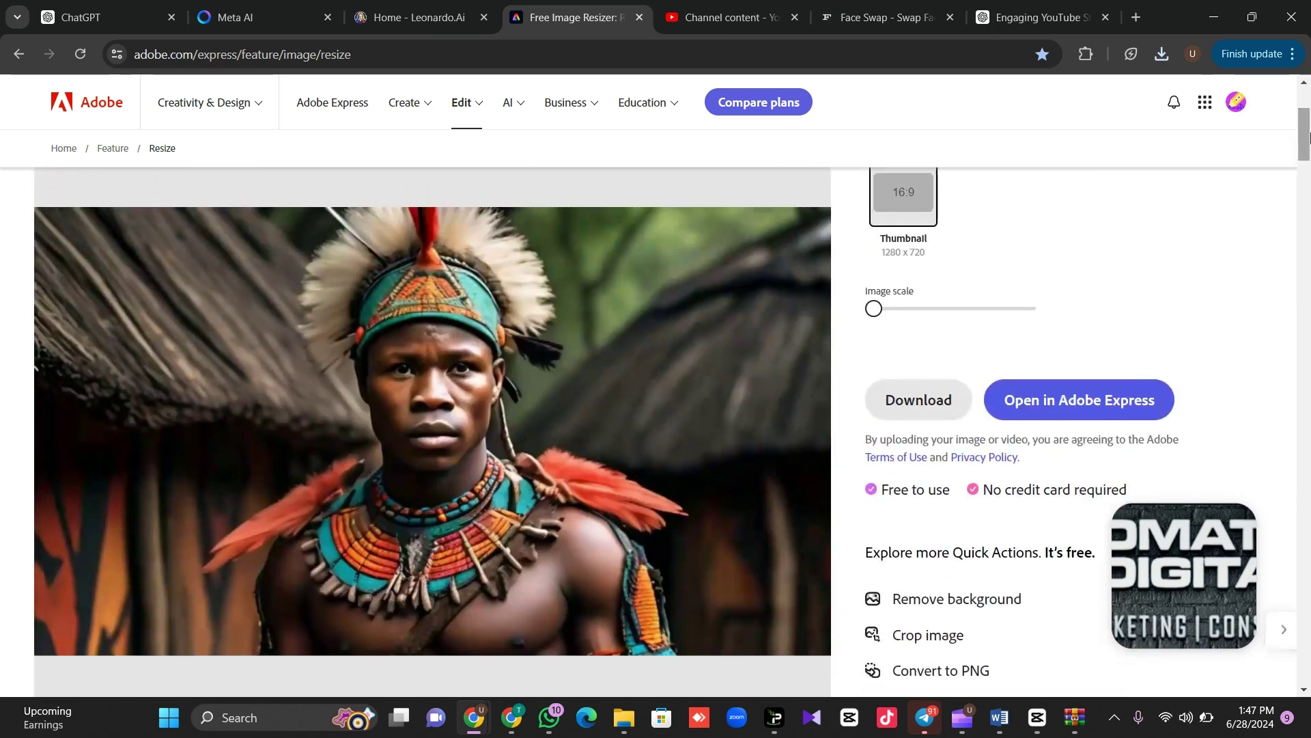
click(19, 54)
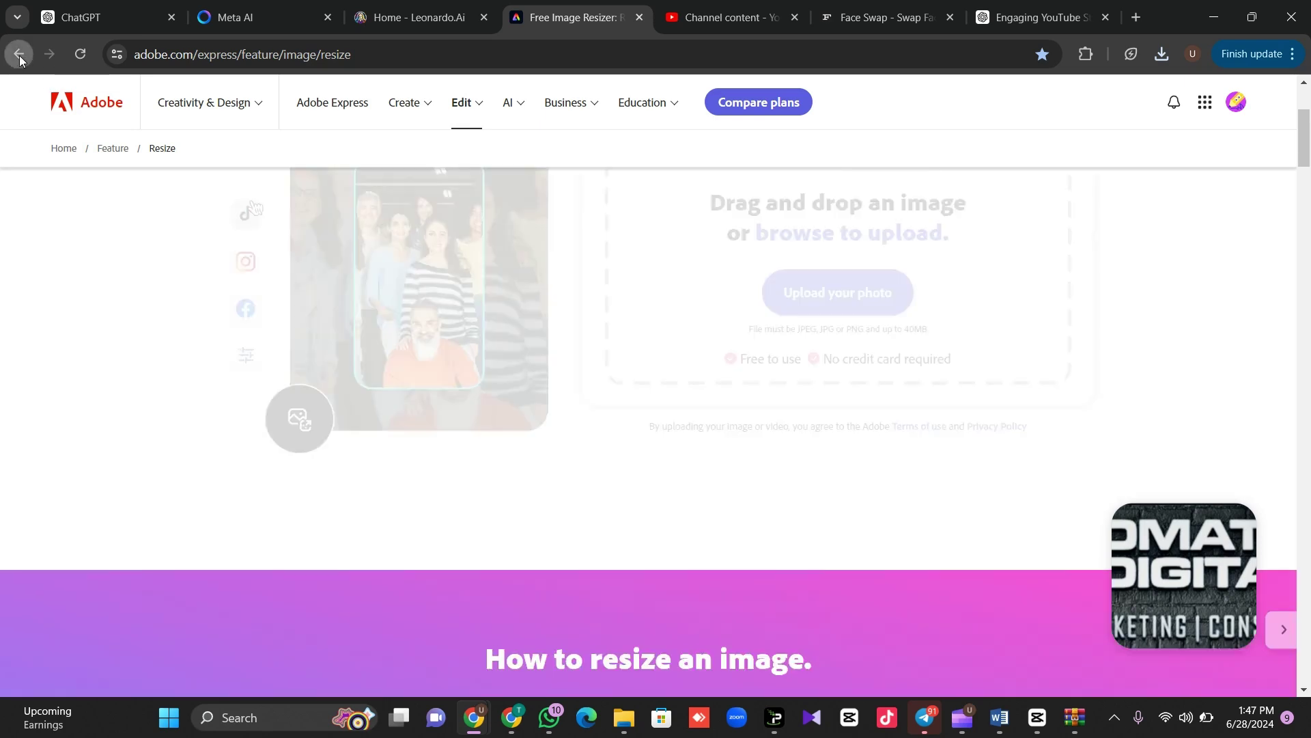
click(837, 382)
click(329, 254)
double_click(329, 254)
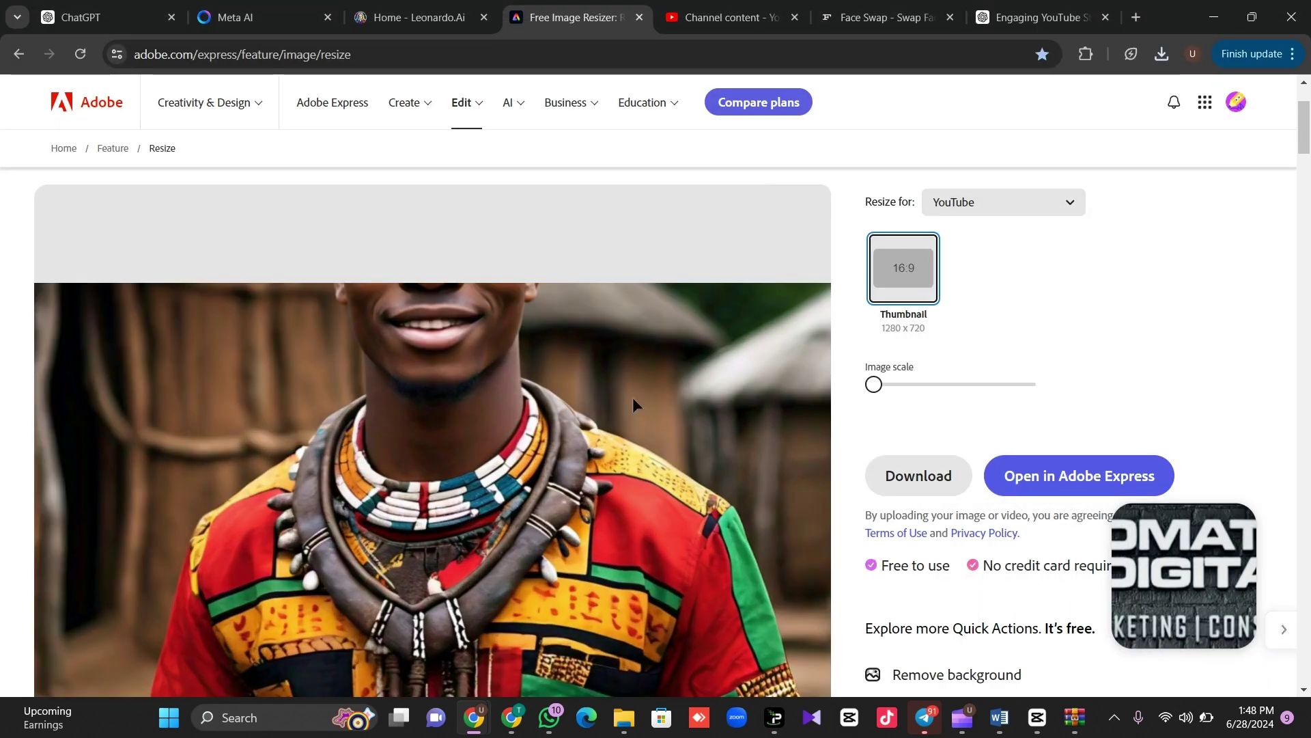
click(911, 486)
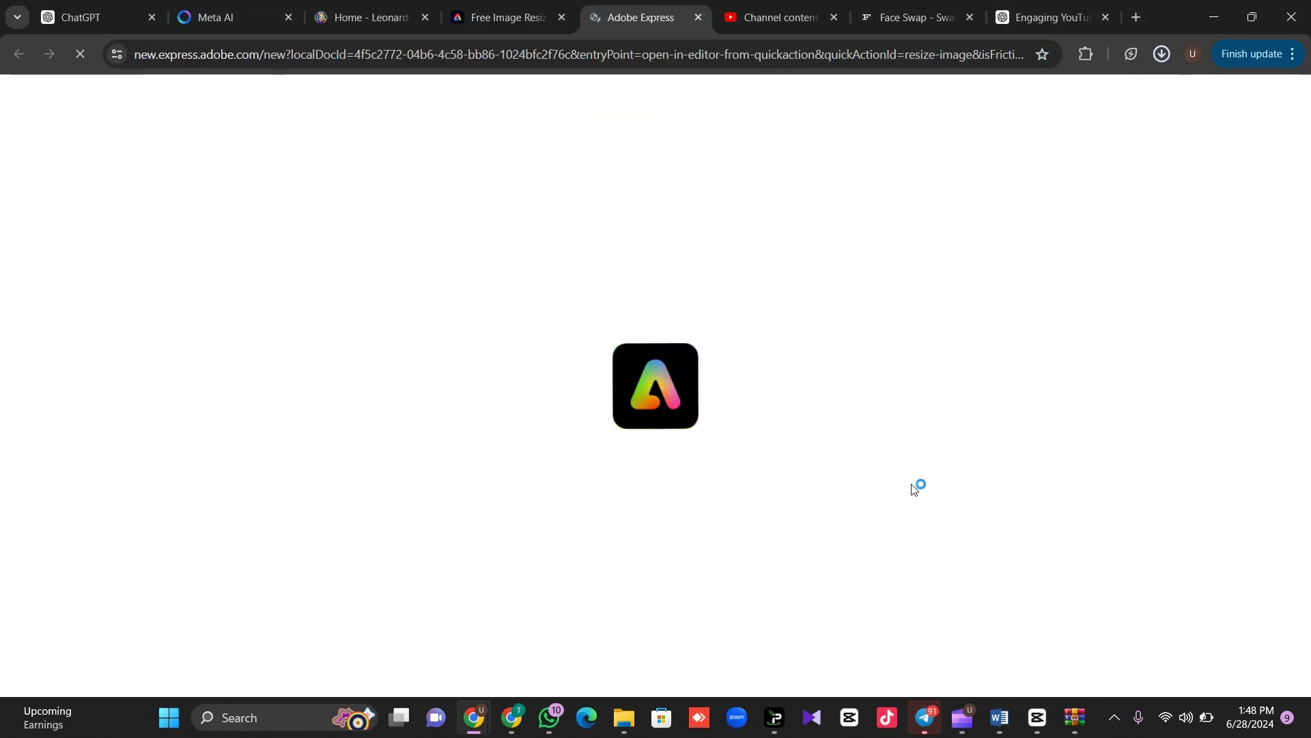
click(699, 18)
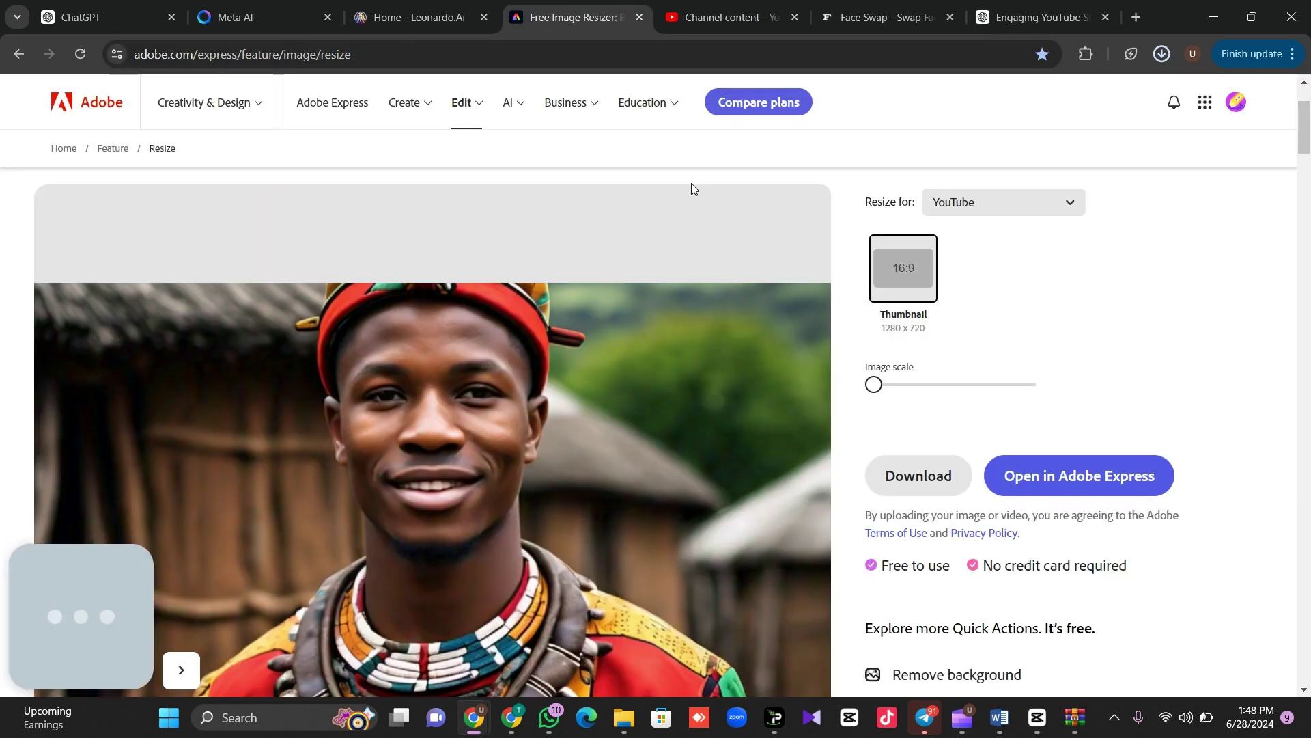
- Switch to CapCut, start a media import and preview the recent images in the Downloads folder
click(1037, 717)
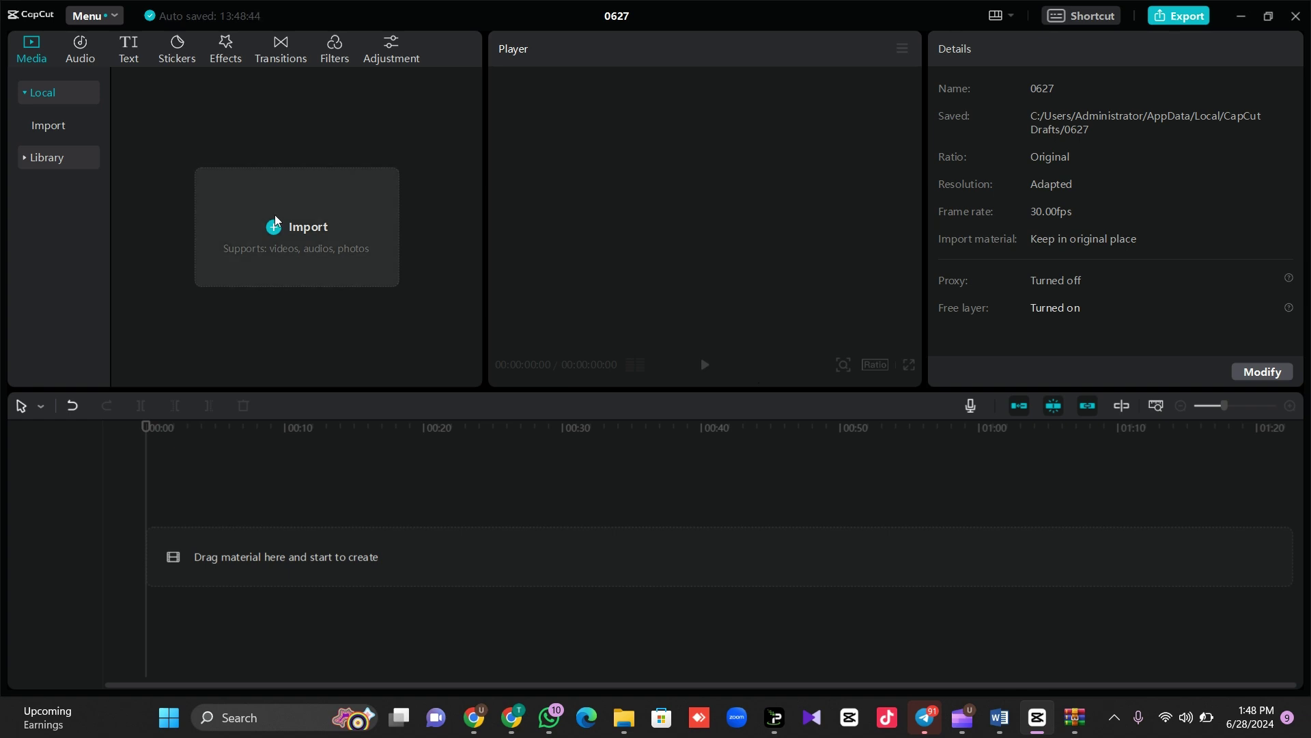
click(323, 239)
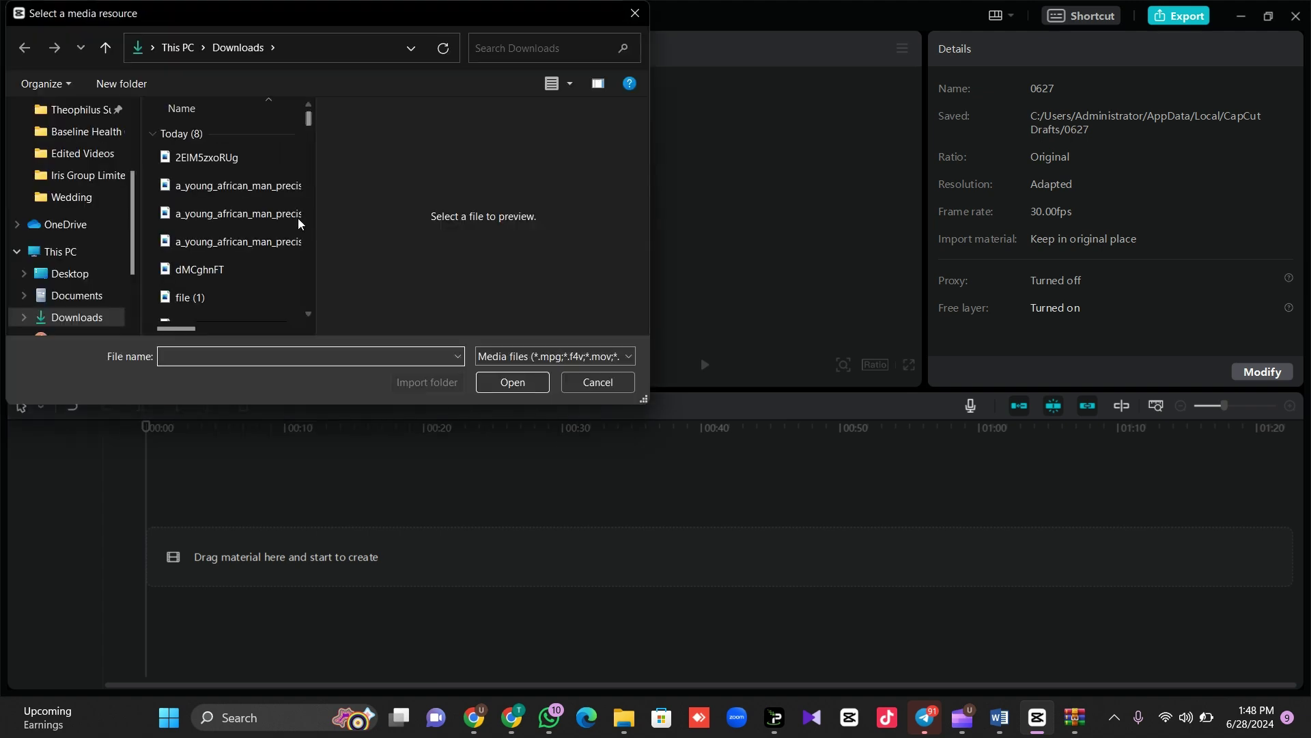
click(255, 158)
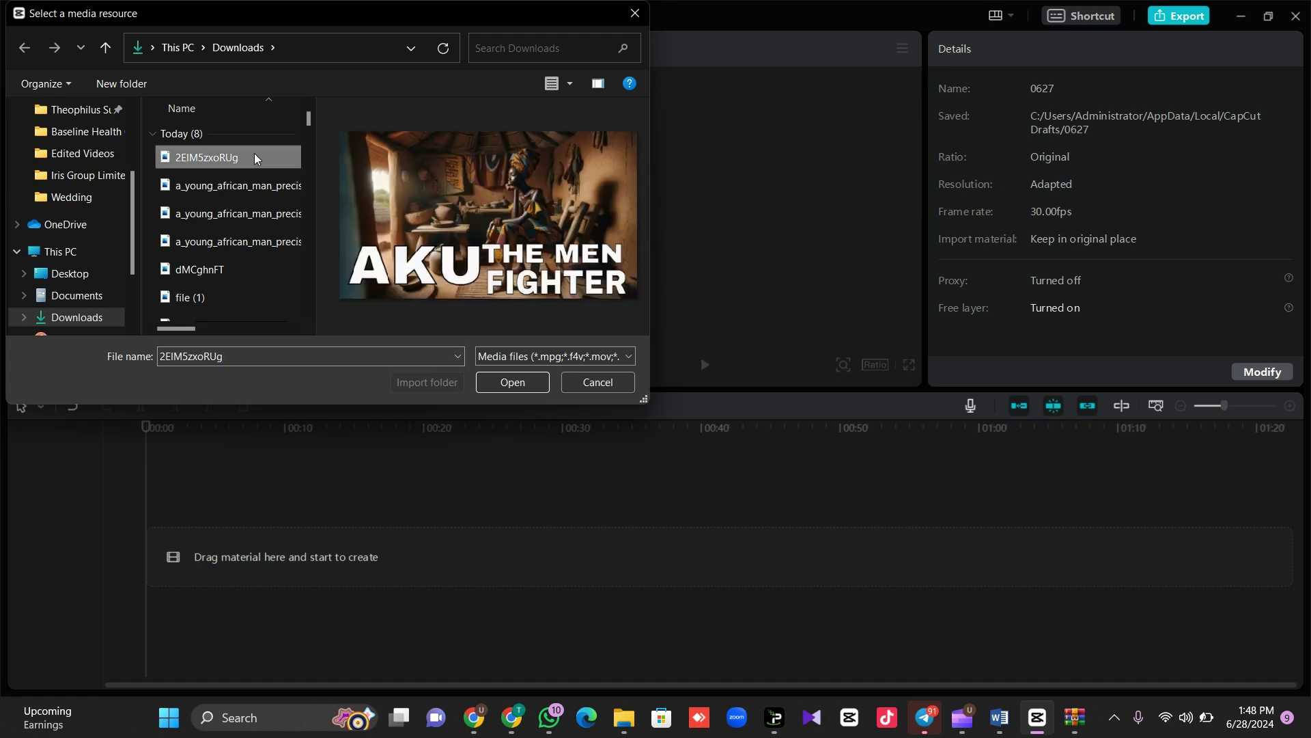
click(265, 195)
click(267, 215)
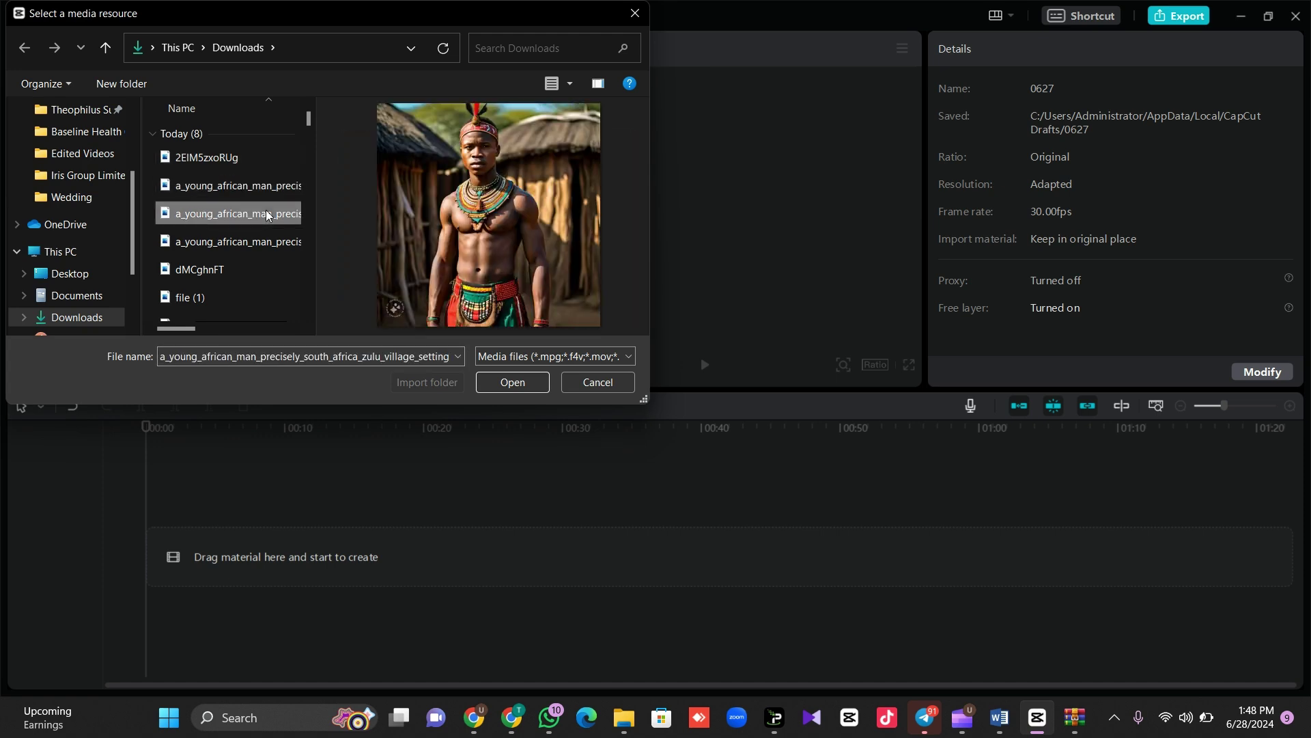
click(267, 252)
click(243, 269)
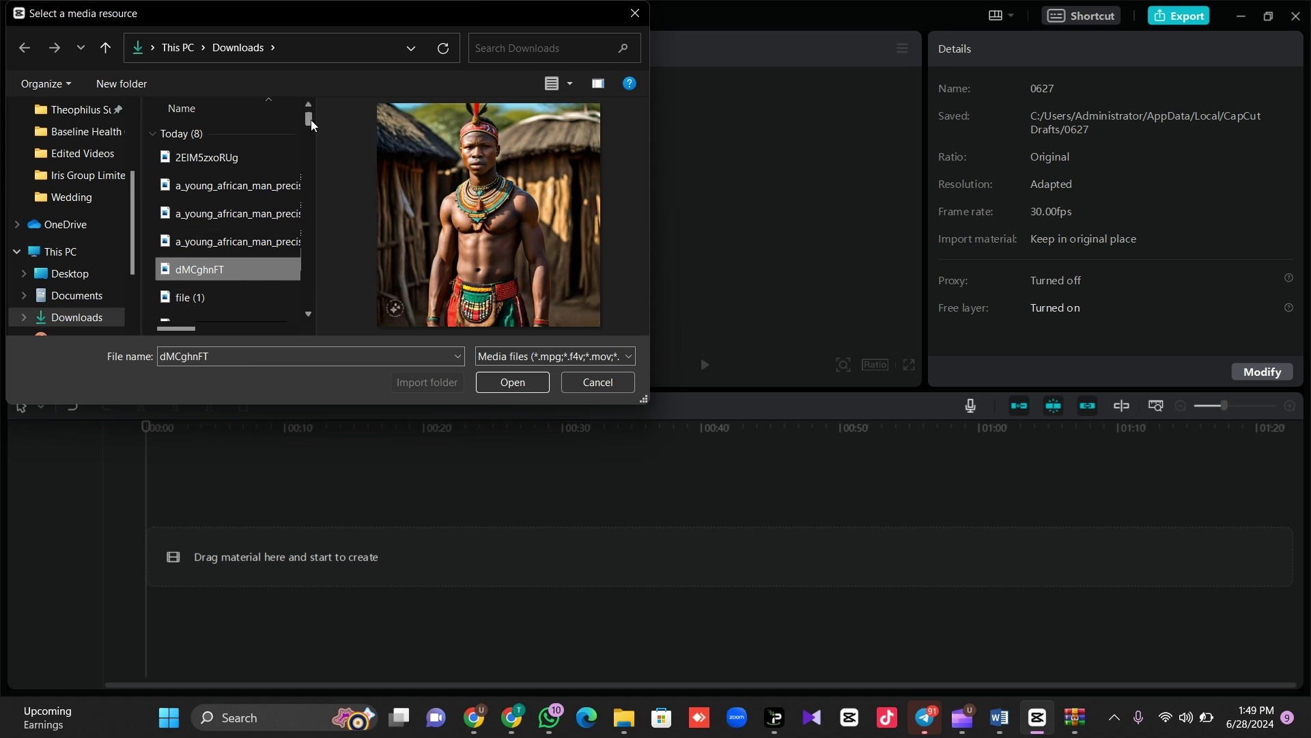
- Import file (1), file (2) and the "Untitled video - Made with Clipchamp" file from Downloads into the project
scroll(310, 123, down, 1)
click(230, 244)
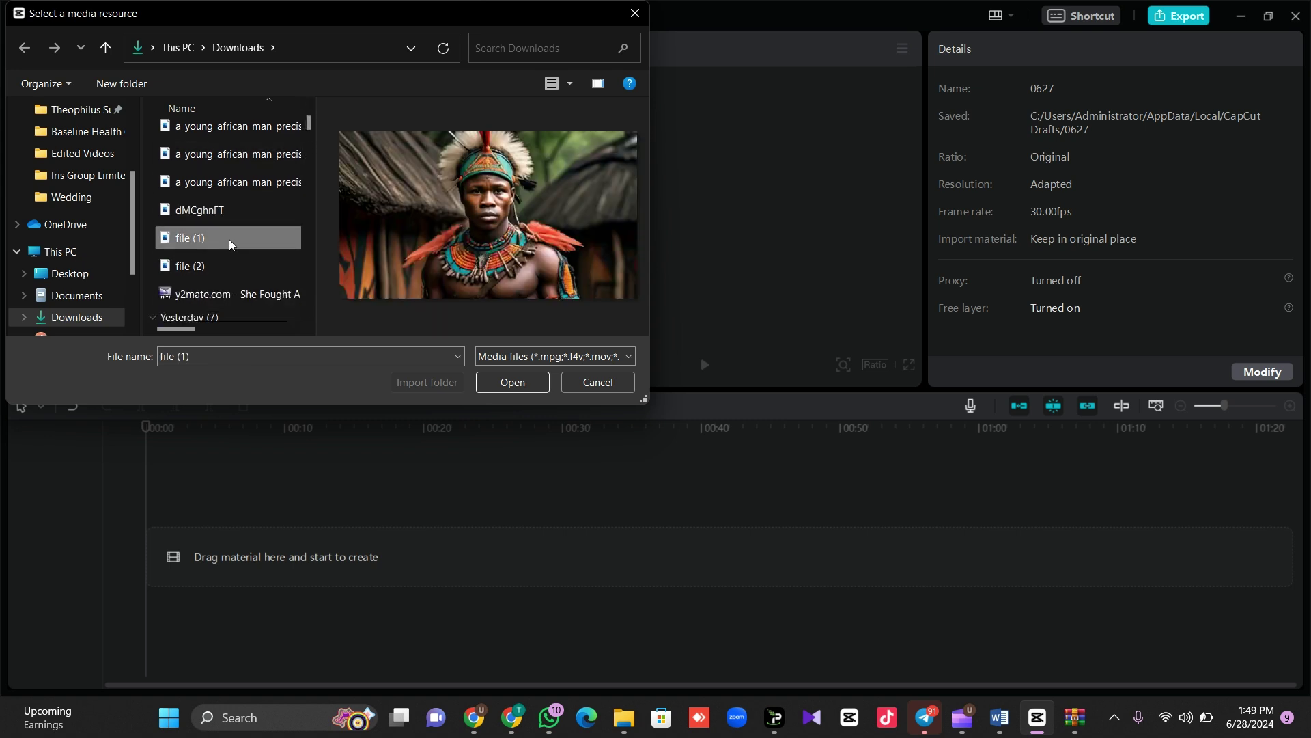
ctrl+click(230, 266)
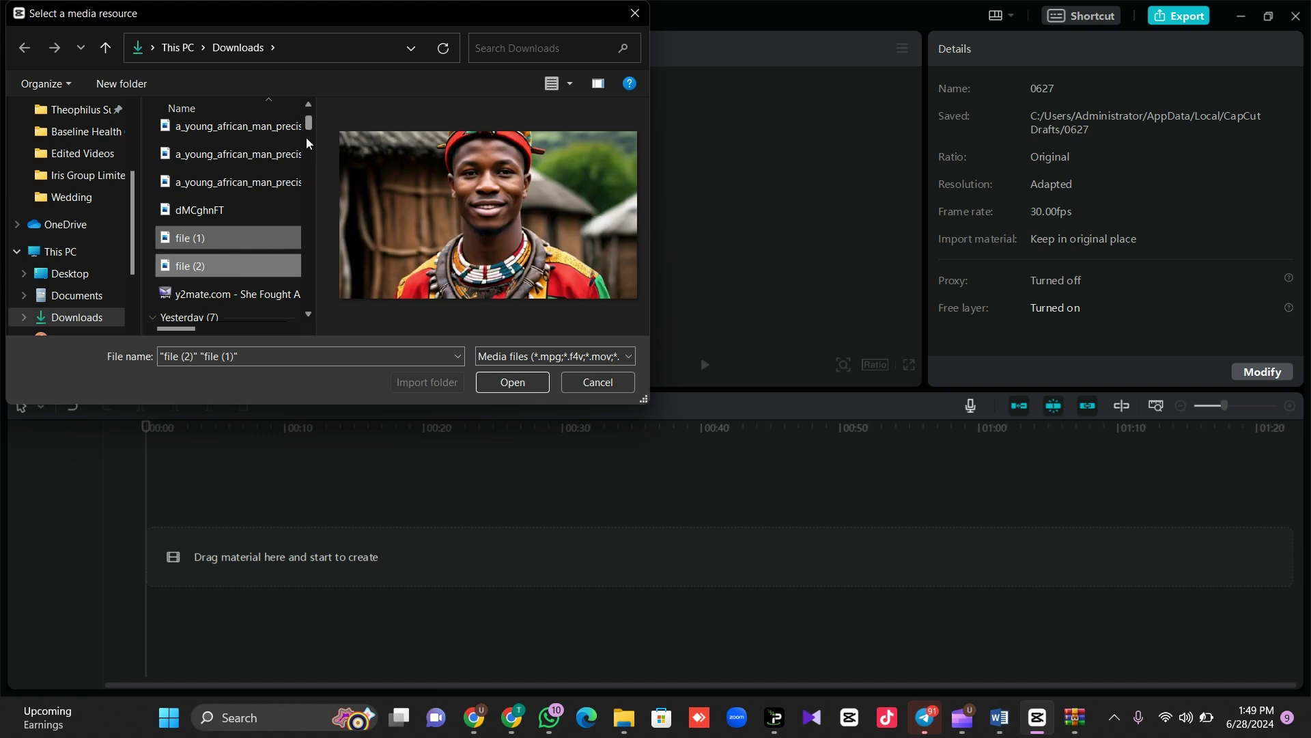
drag(310, 127, 311, 141)
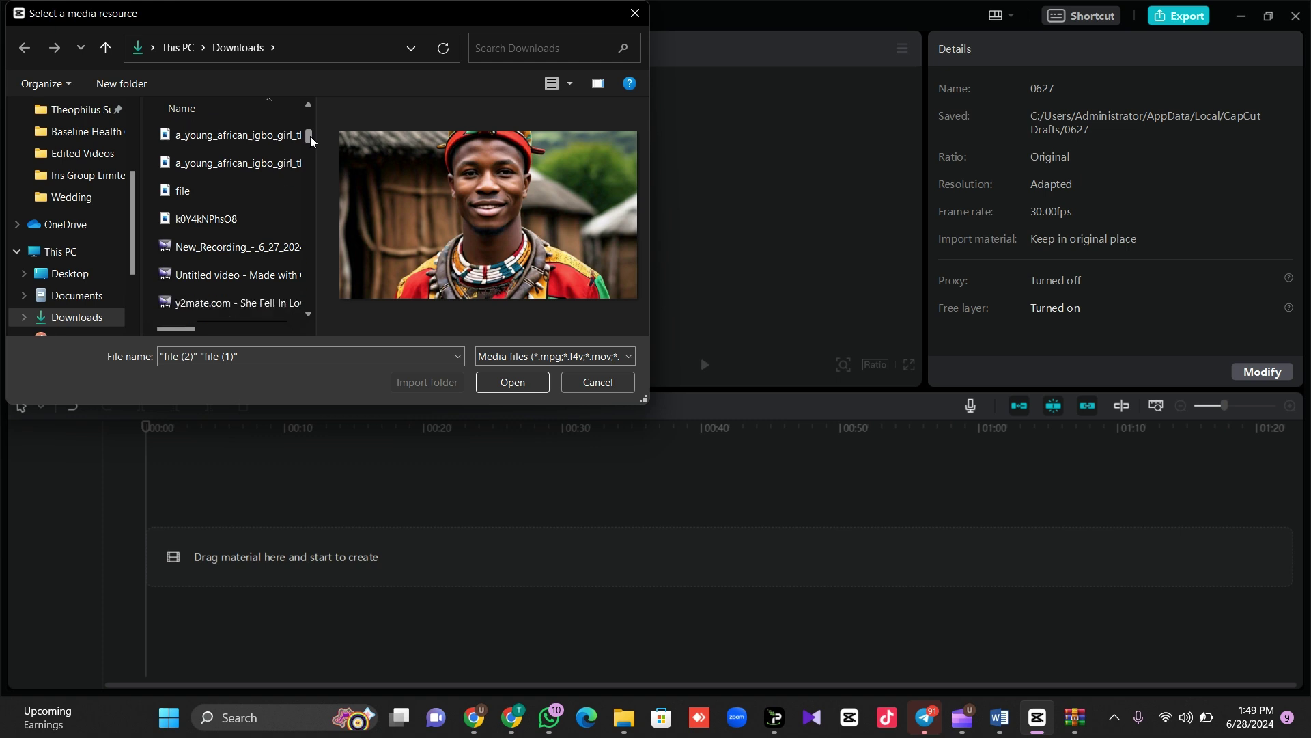
ctrl+click(237, 275)
click(530, 384)
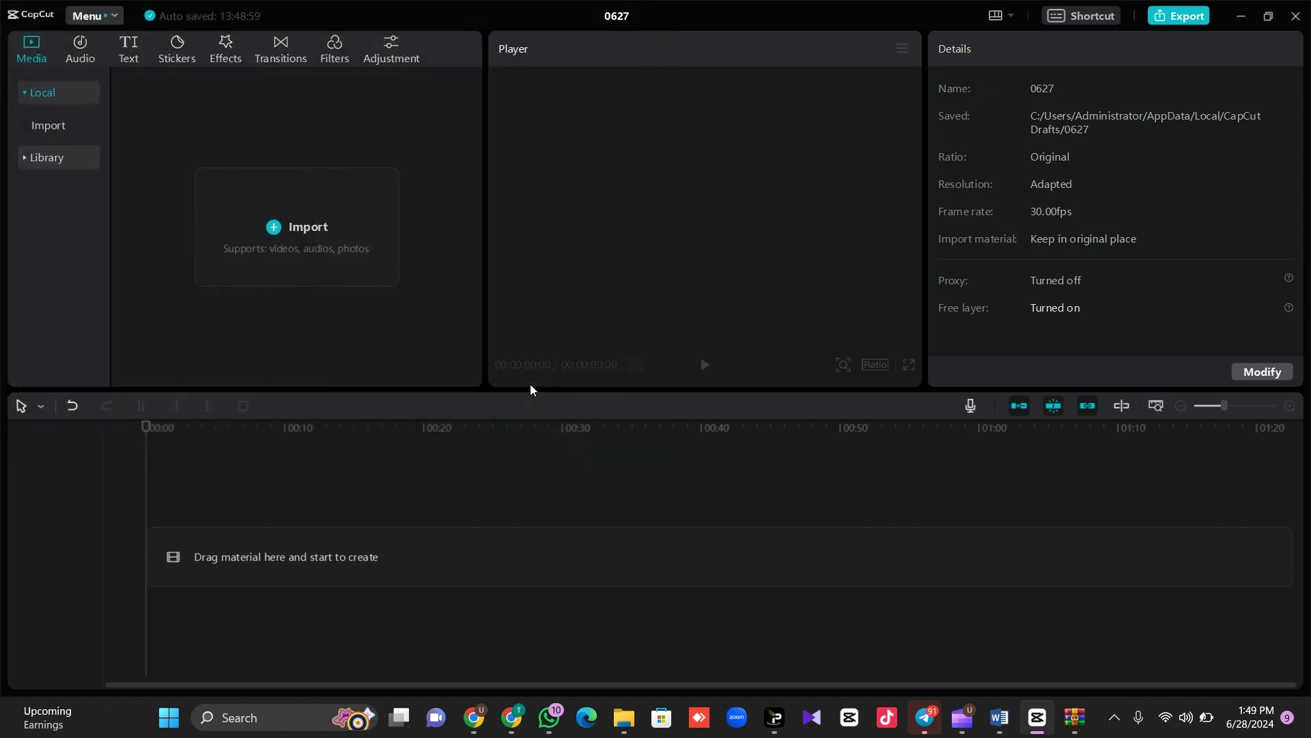
- Place the Clipchamp video at the start of the timeline and turn on noise reduction for its audio
click(310, 270)
drag(387, 179, 151, 564)
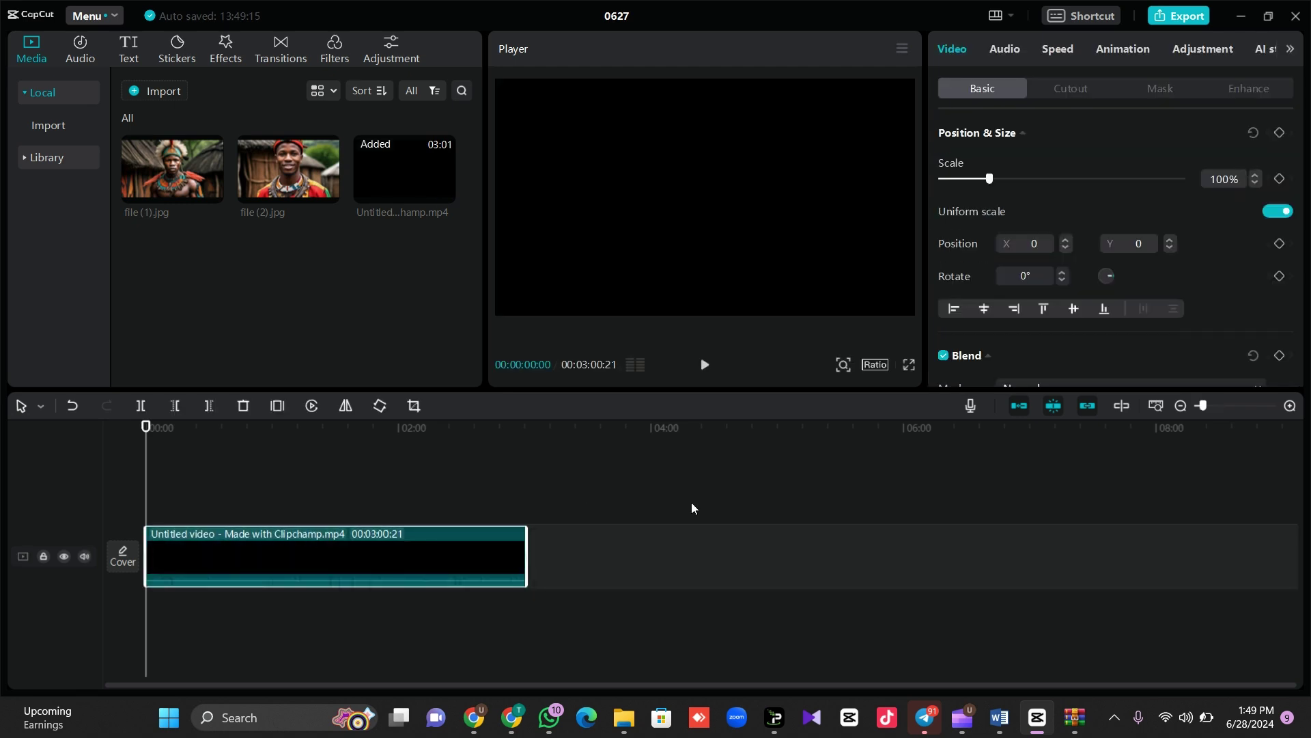
click(1007, 51)
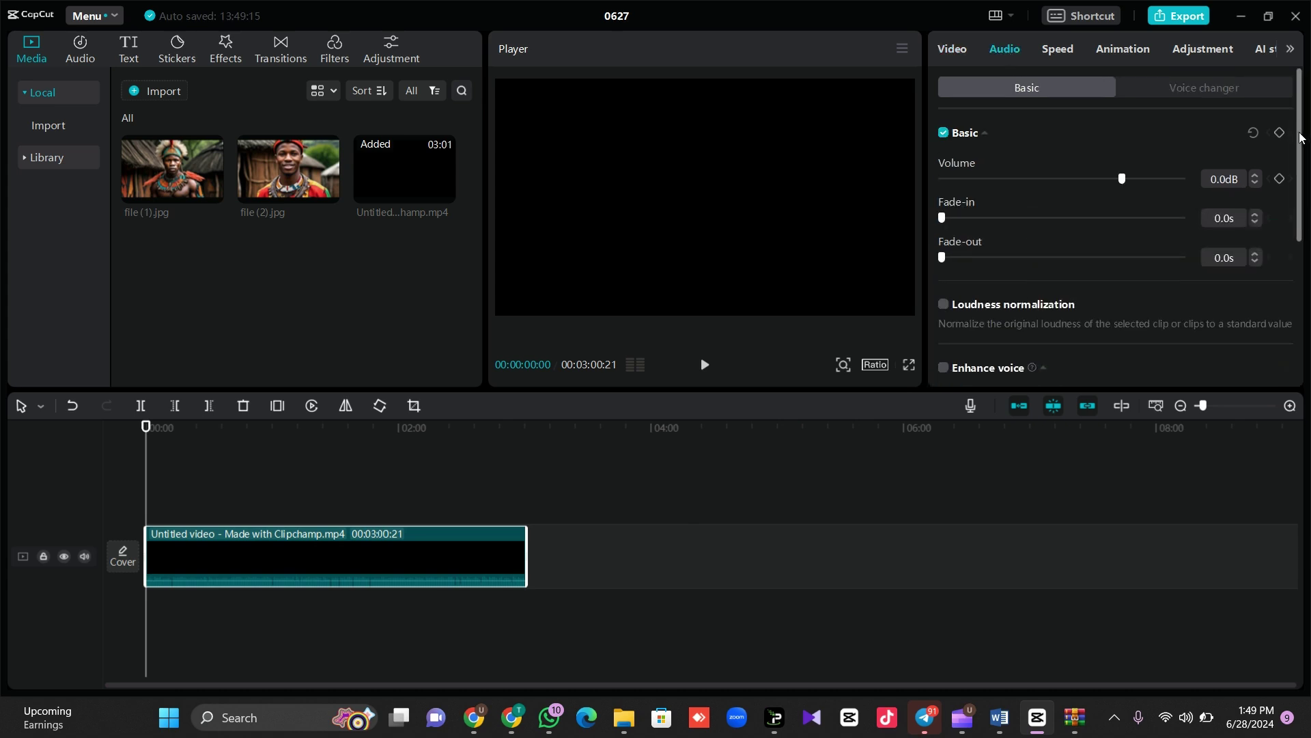
scroll(1300, 137, down, 3)
click(943, 291)
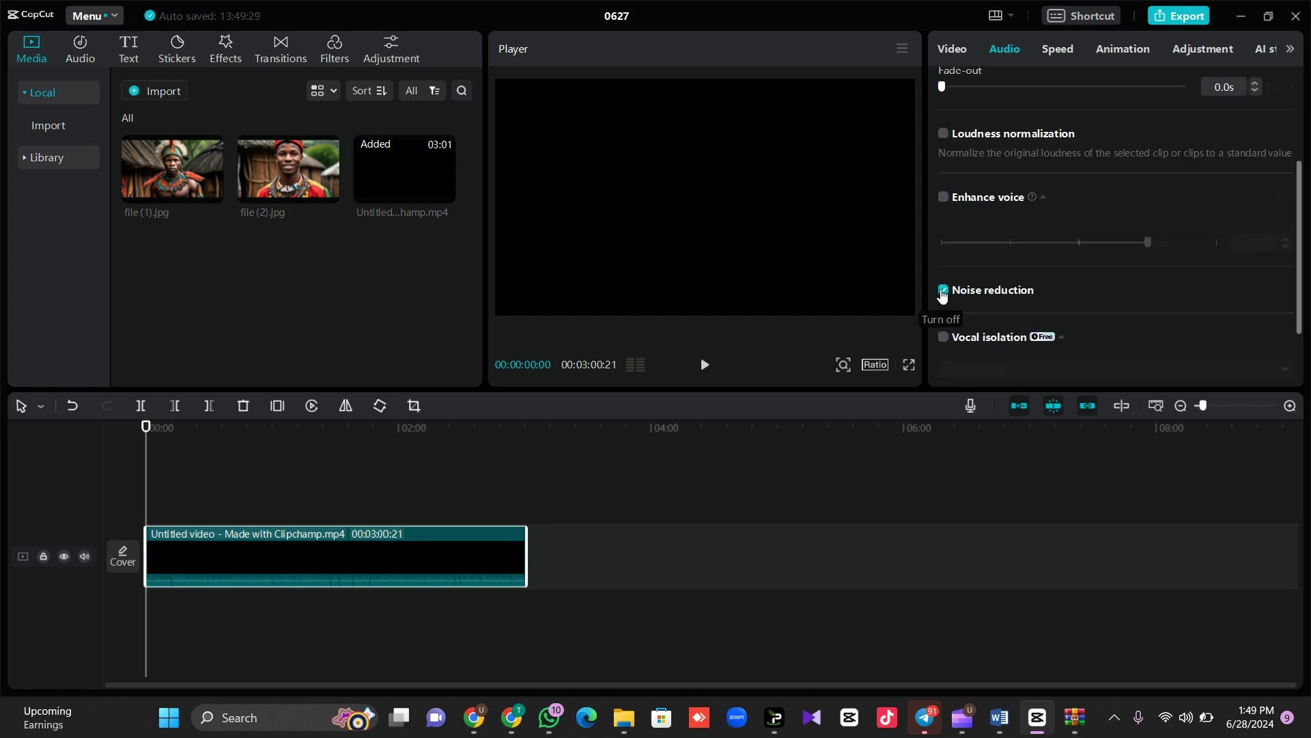
scroll(1300, 242, up, 3)
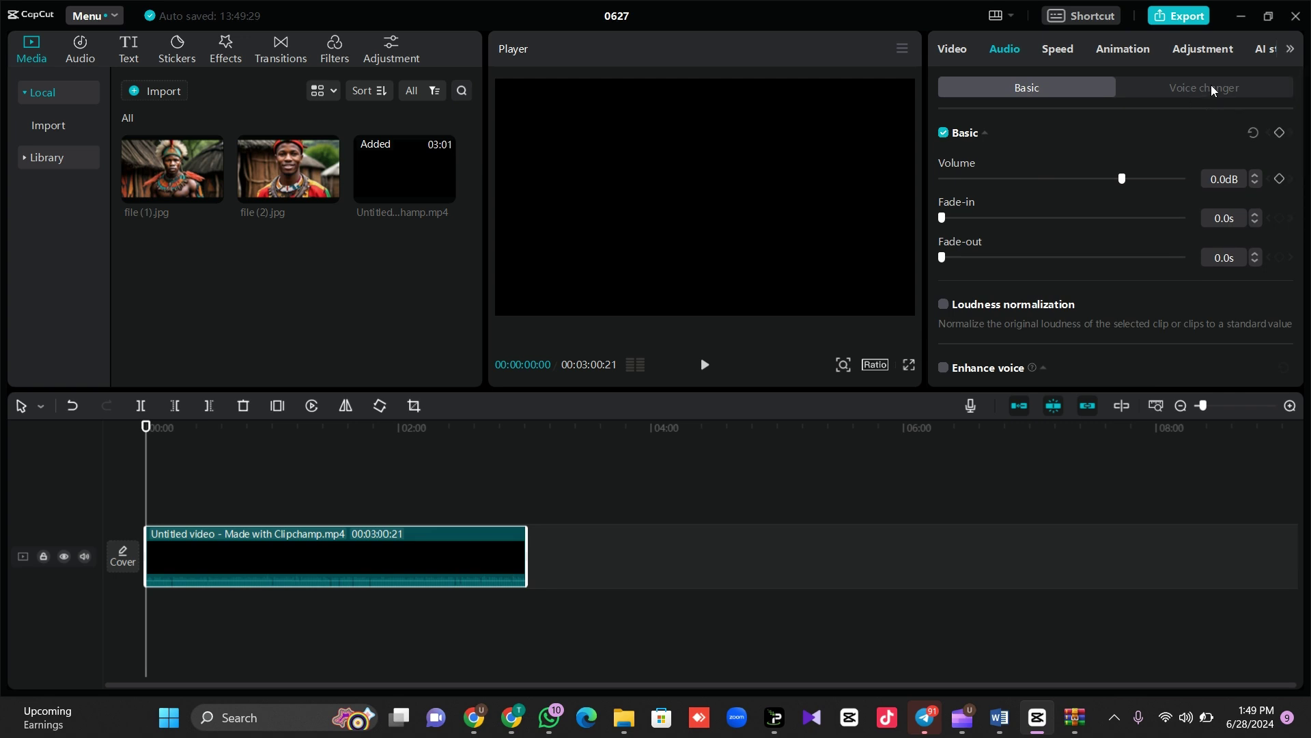
- Apply the Mic Hog voice filter with a strength of 5 to the clip, play back the result and return to the start
click(1213, 91)
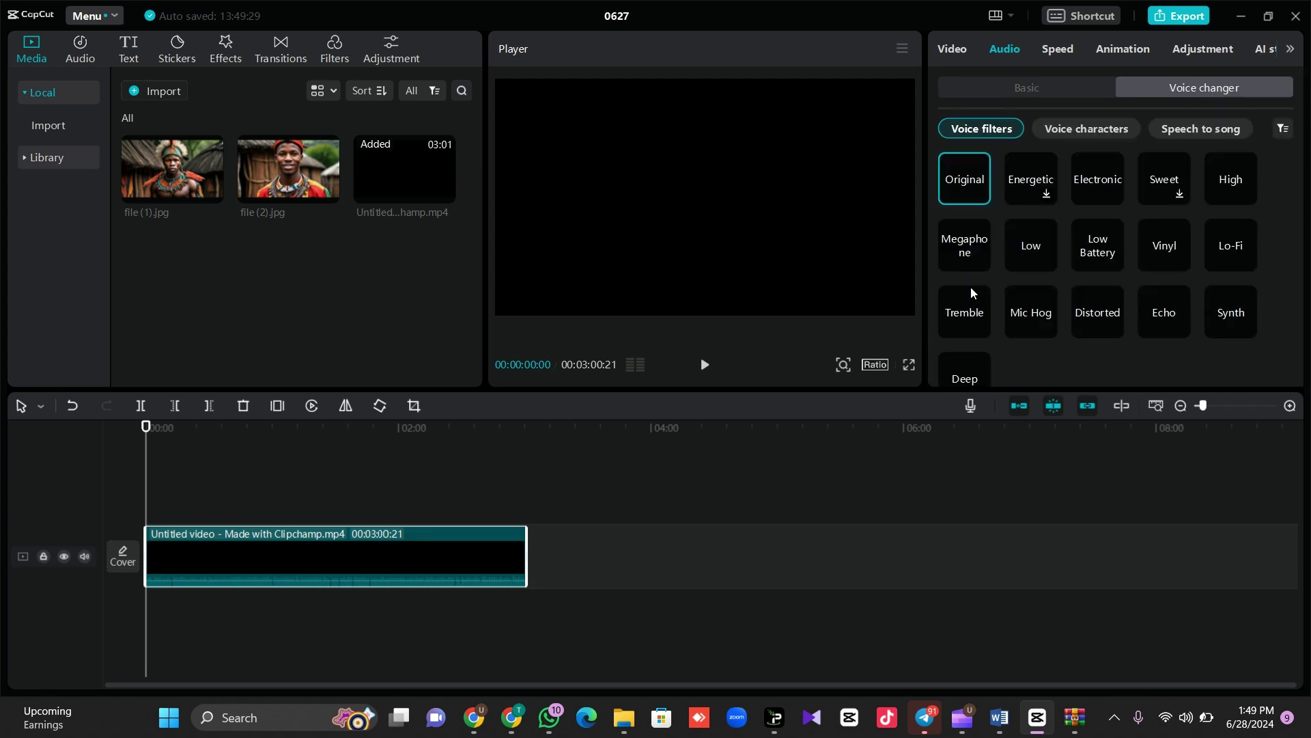
click(1020, 320)
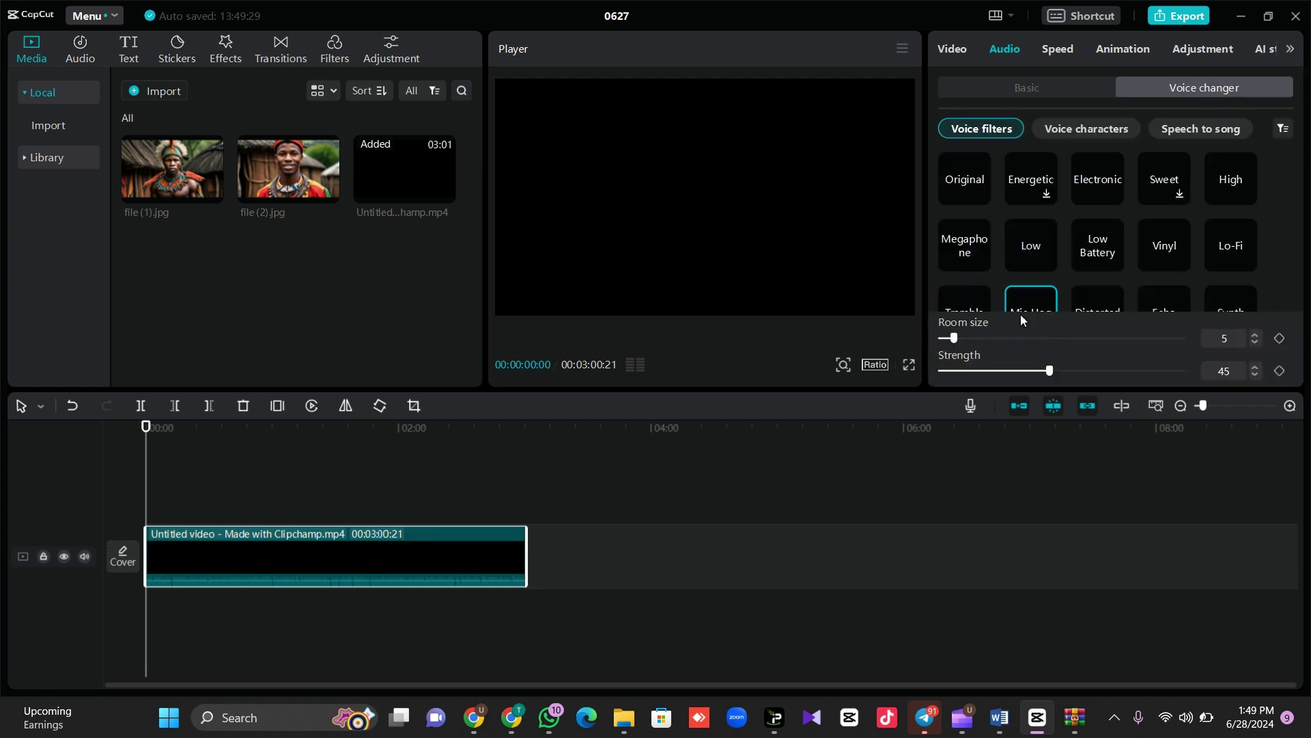
click(1044, 371)
drag(1043, 371, 954, 371)
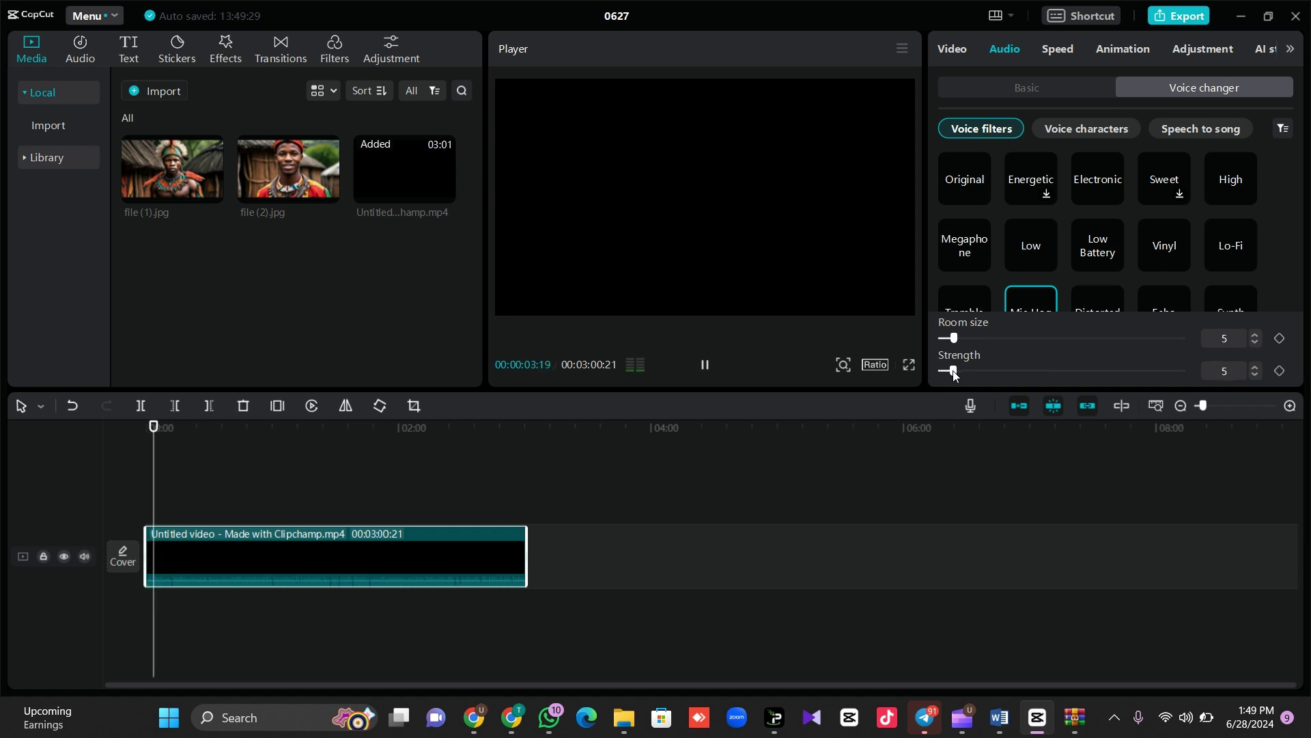
key(space)
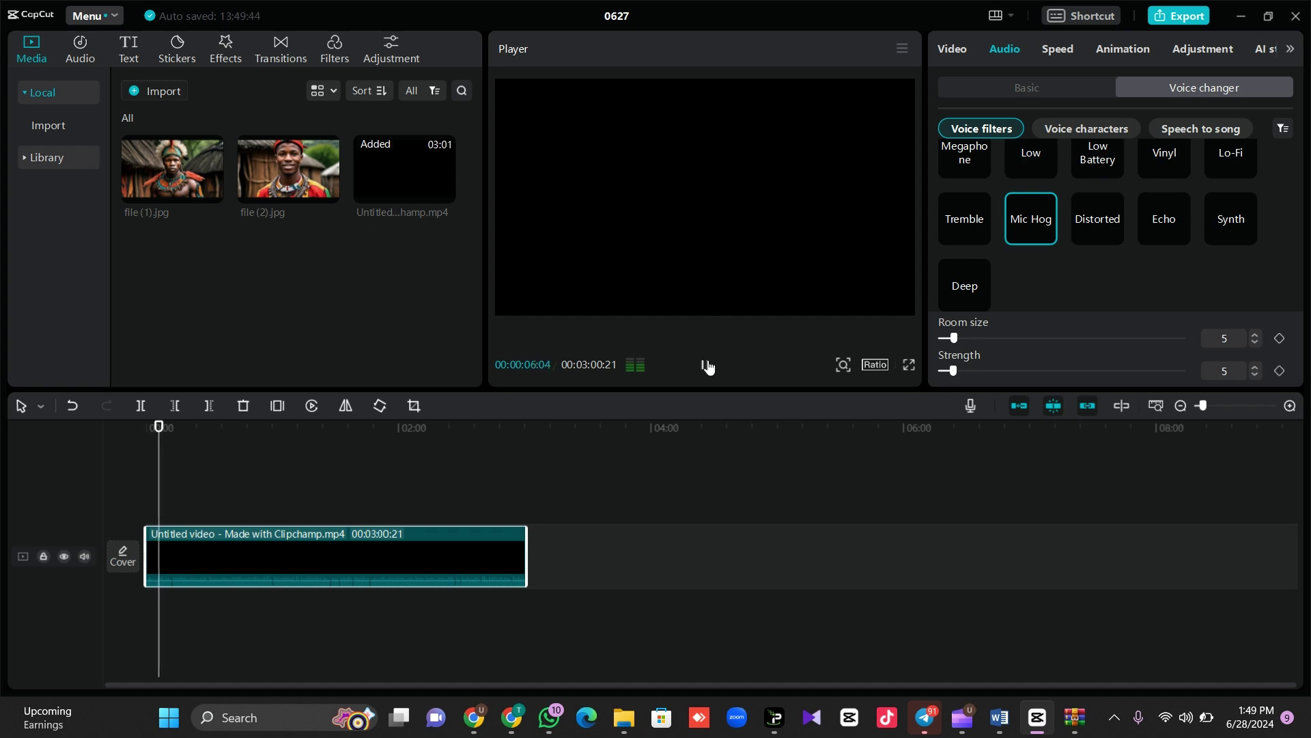
click(706, 365)
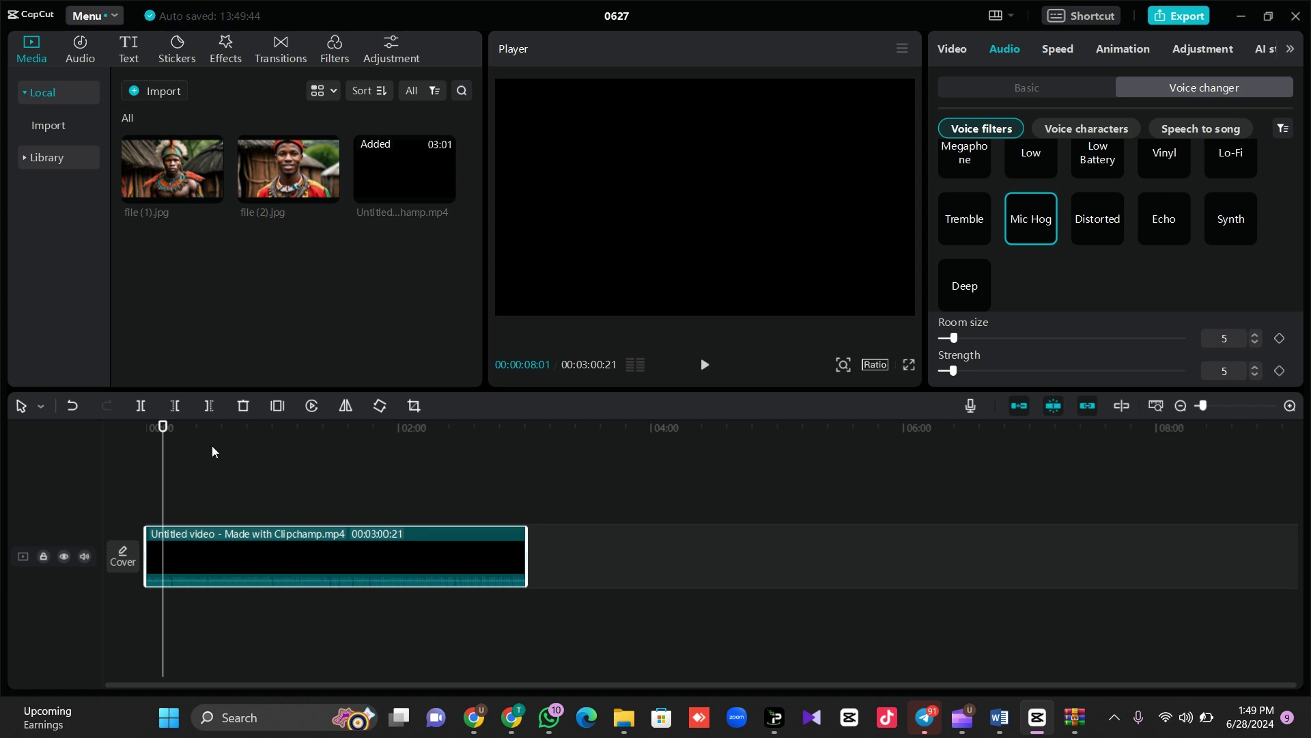
drag(161, 427, 96, 430)
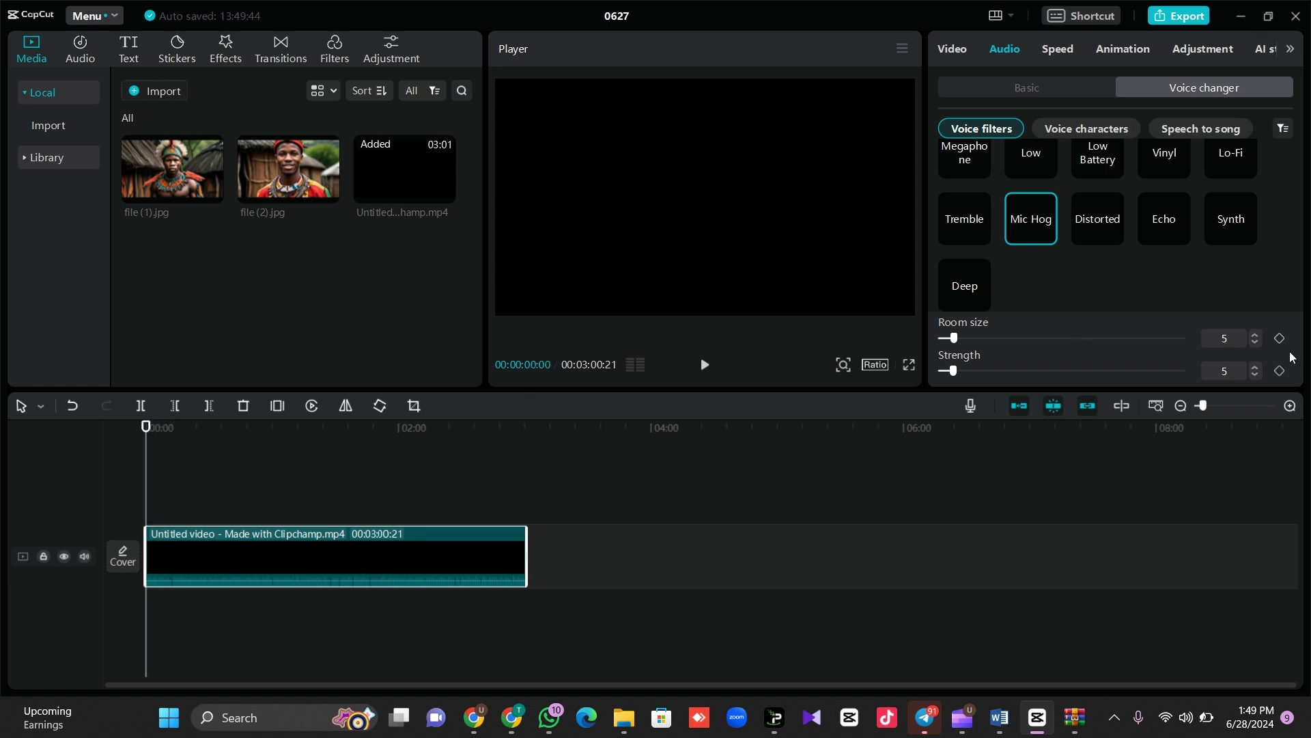
- Place file (2).jpg above the video at the timeline start and extend it to the narration point at about 00:00:07:25
click(1290, 406)
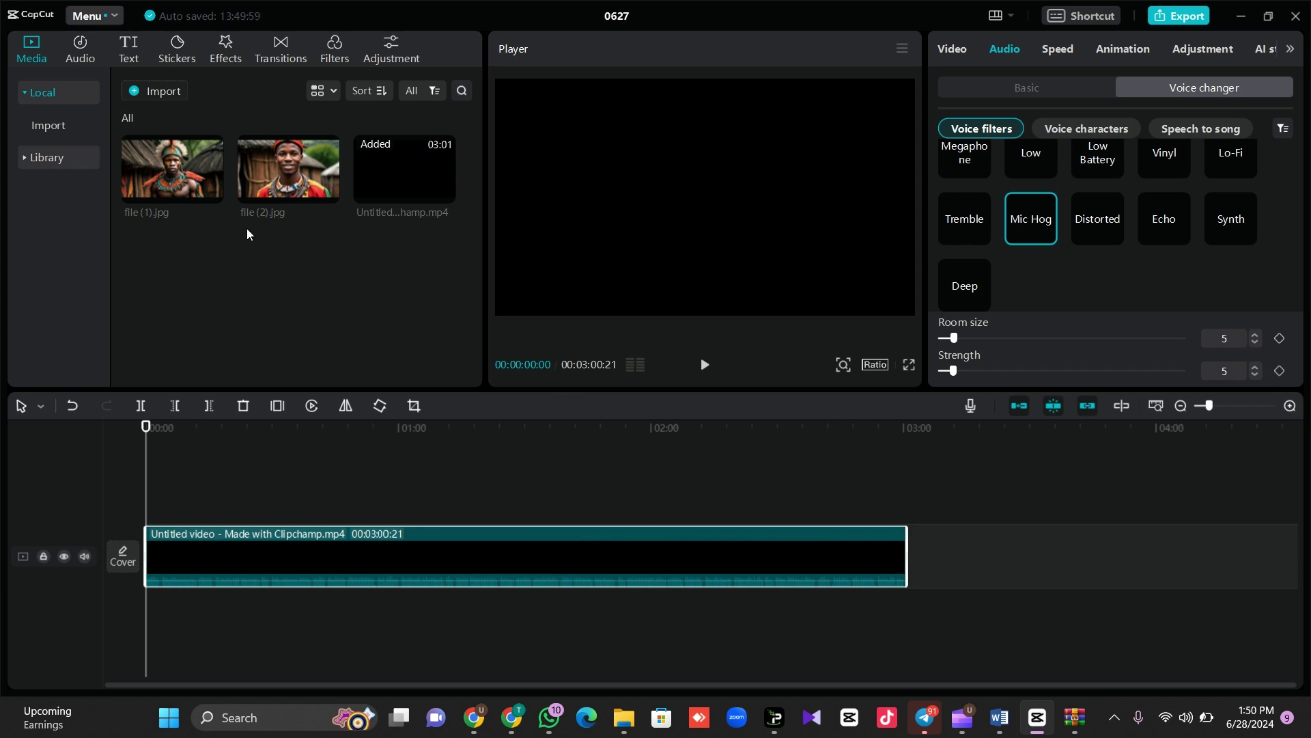
mouse_move(183, 174)
mouse_down()
mouse_move(208, 273)
mouse_move(181, 179)
mouse_up()
drag(276, 179, 143, 506)
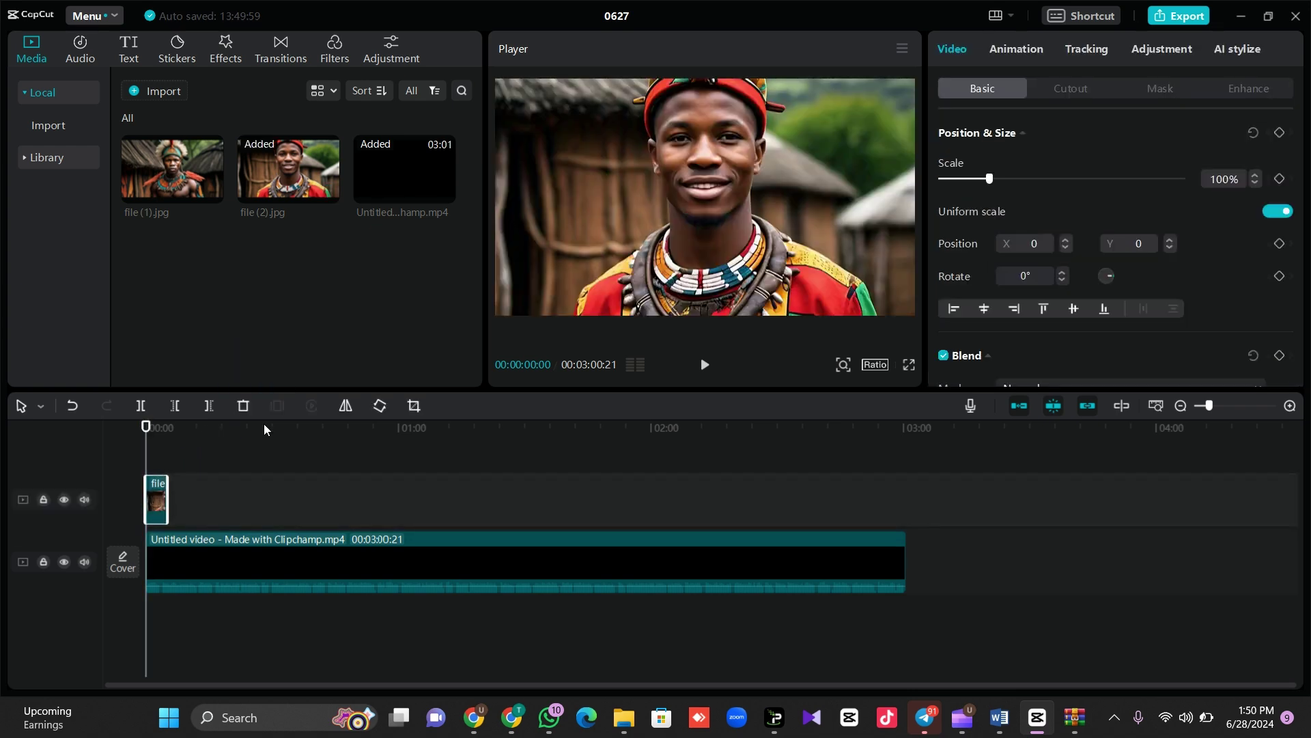
key(space)
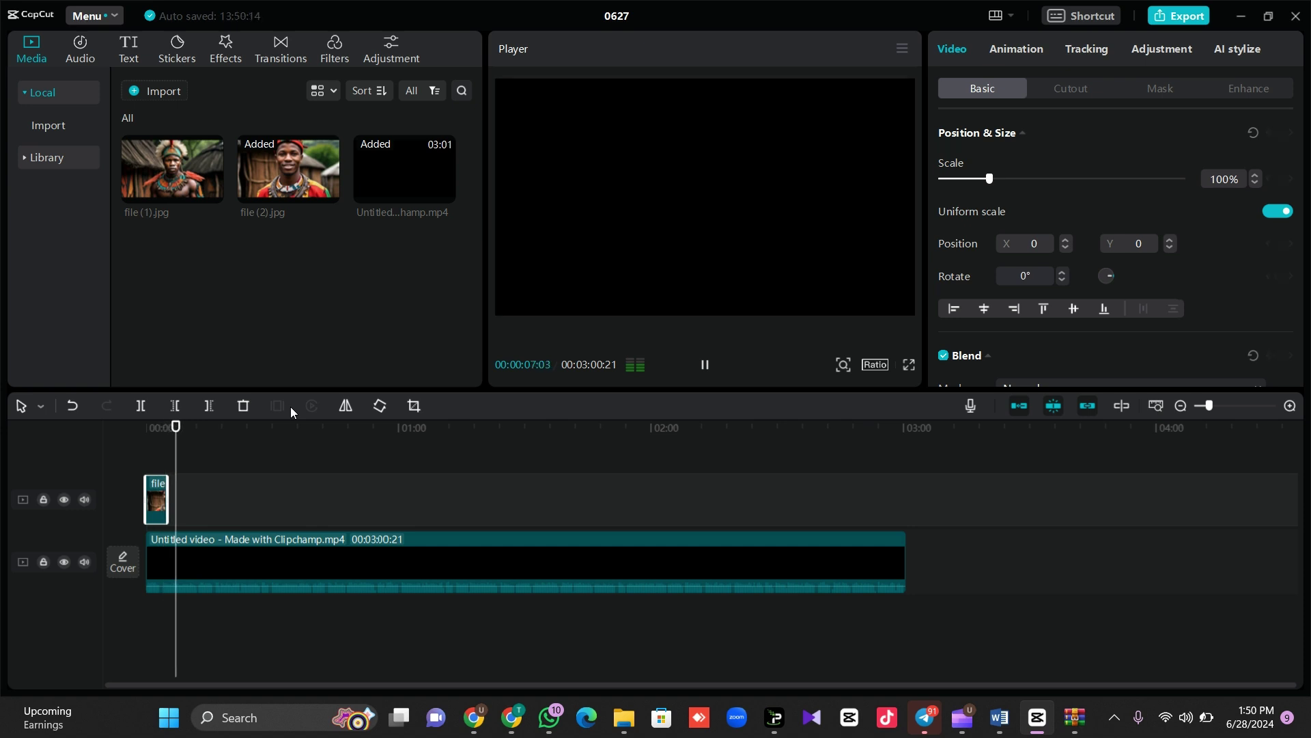
key(space)
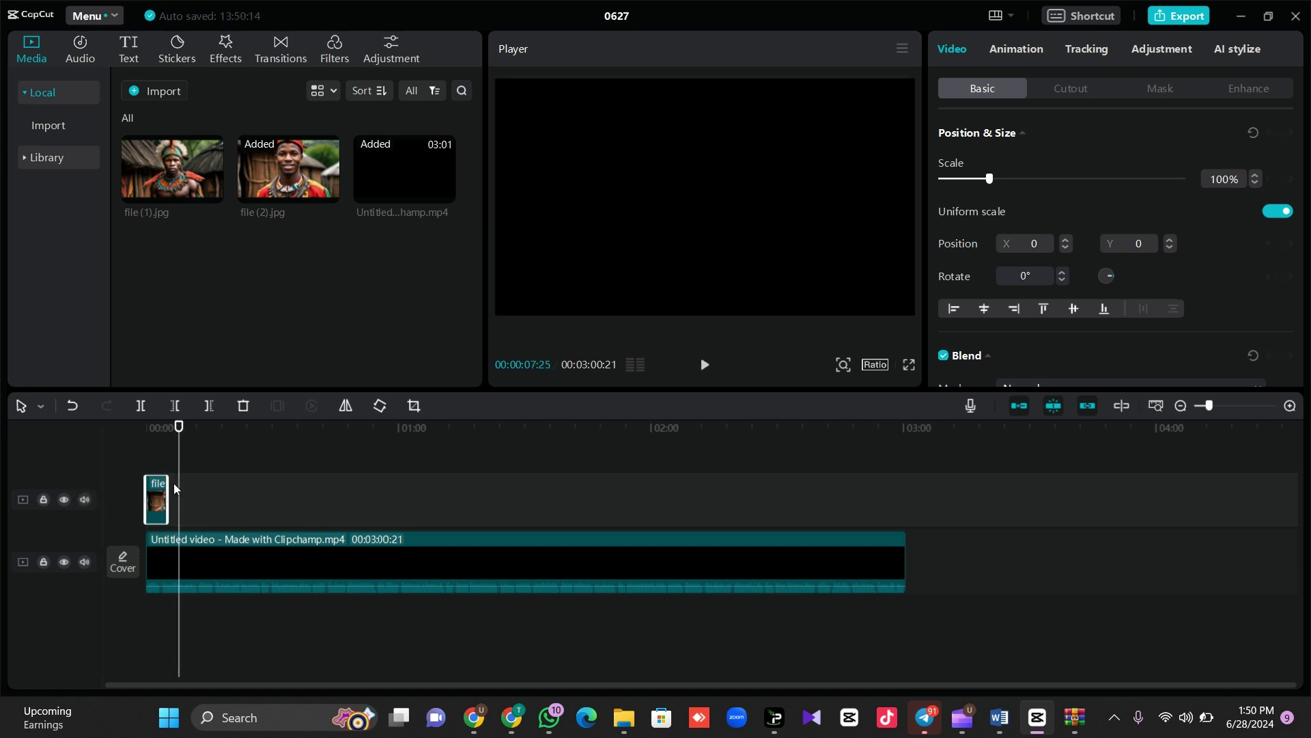
drag(169, 492, 179, 492)
- Switch to Meta AI and generate images of "a small village in zulu kingdom in south africa"
mouse_move(486, 722)
click(382, 621)
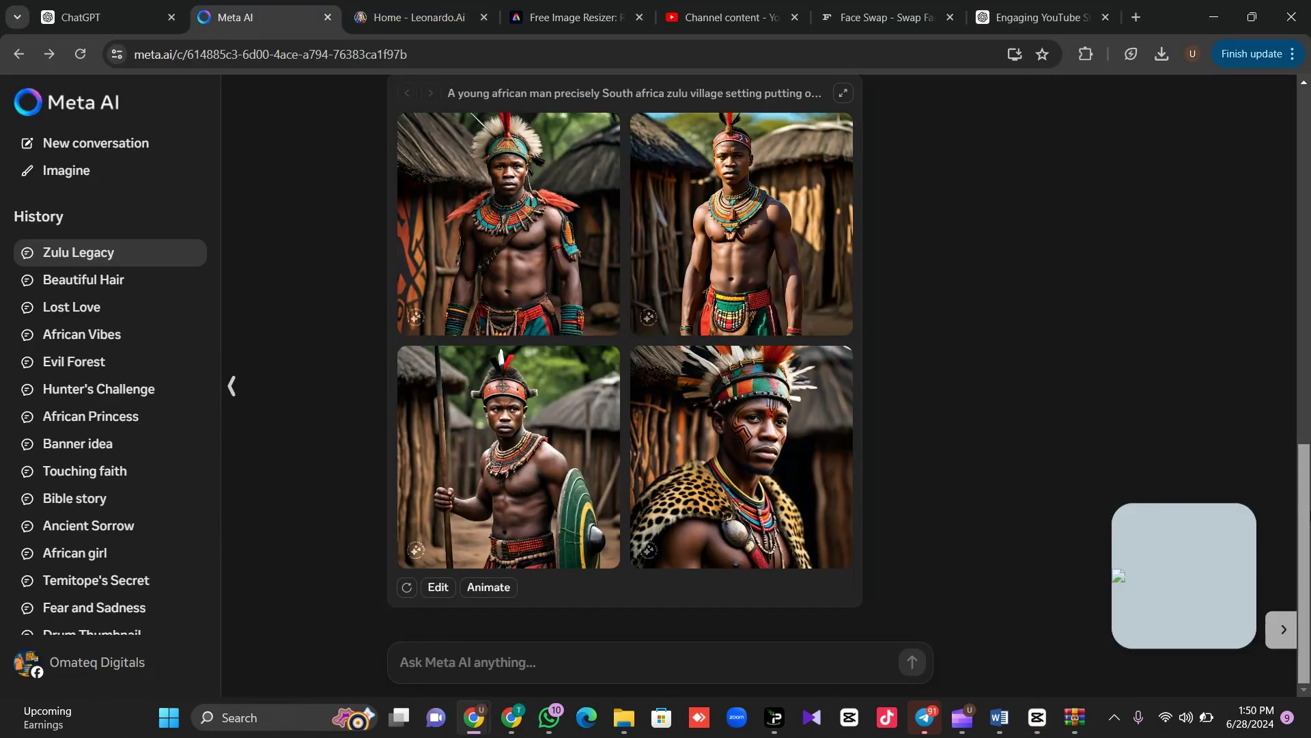
click(521, 656)
text(imagne and generate an image of a young african man precisely South africa zulu village setting)
shift+click(594, 653)
text(a small village in zulu kingdom in south africa)
key(Return)
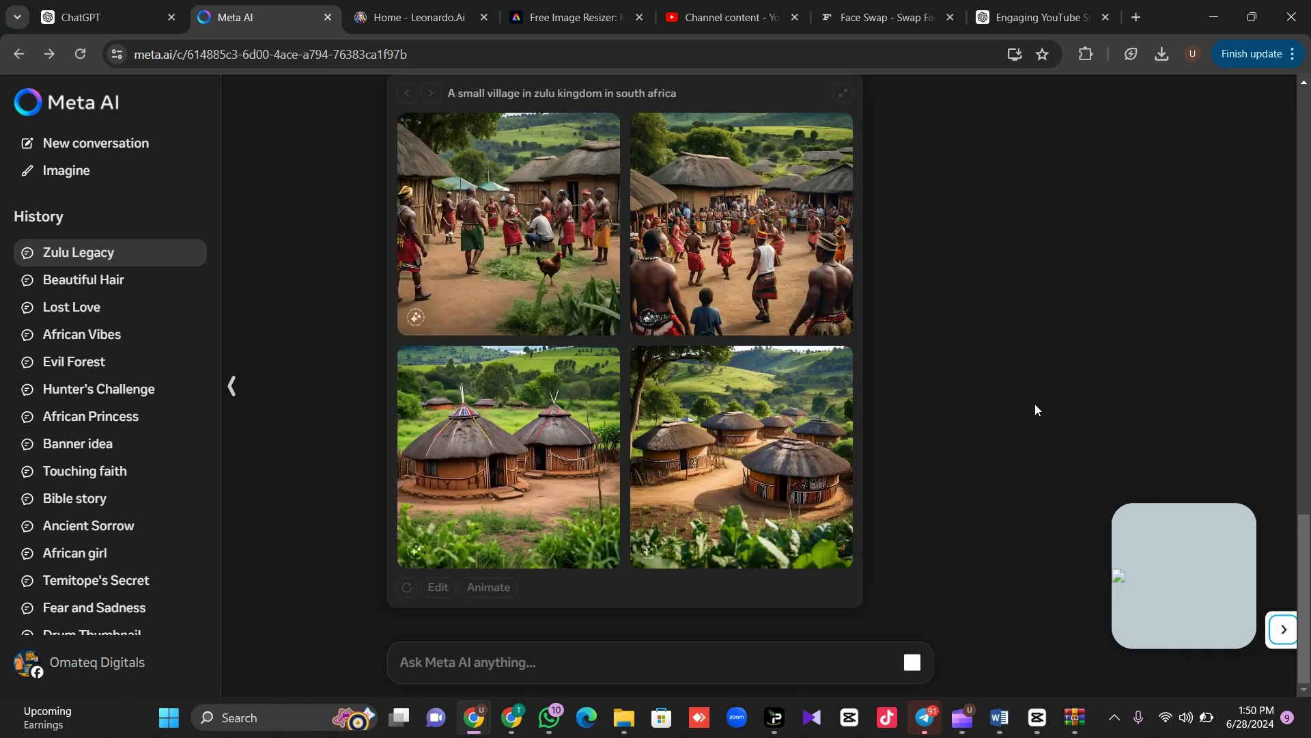
- Download the village image with the dancing crowd and upload it to the Adobe Express image resizer
click(539, 214)
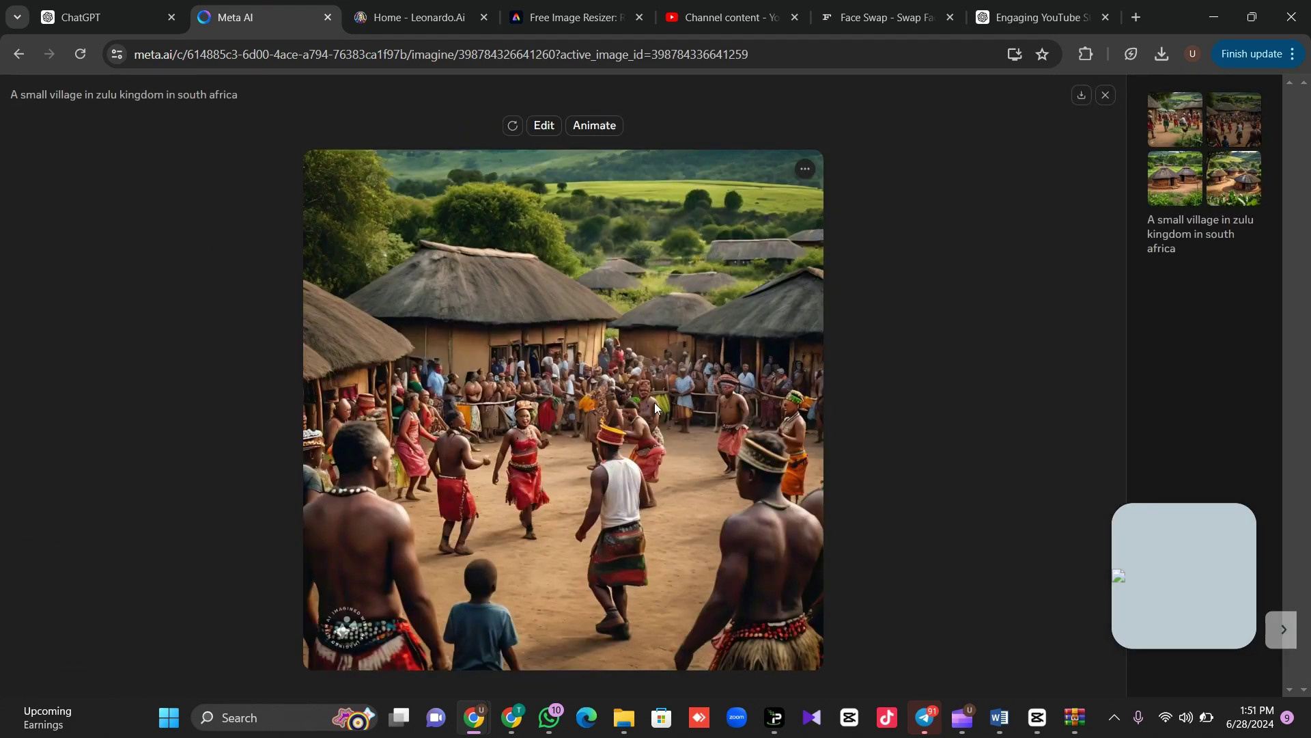
click(1081, 95)
click(573, 17)
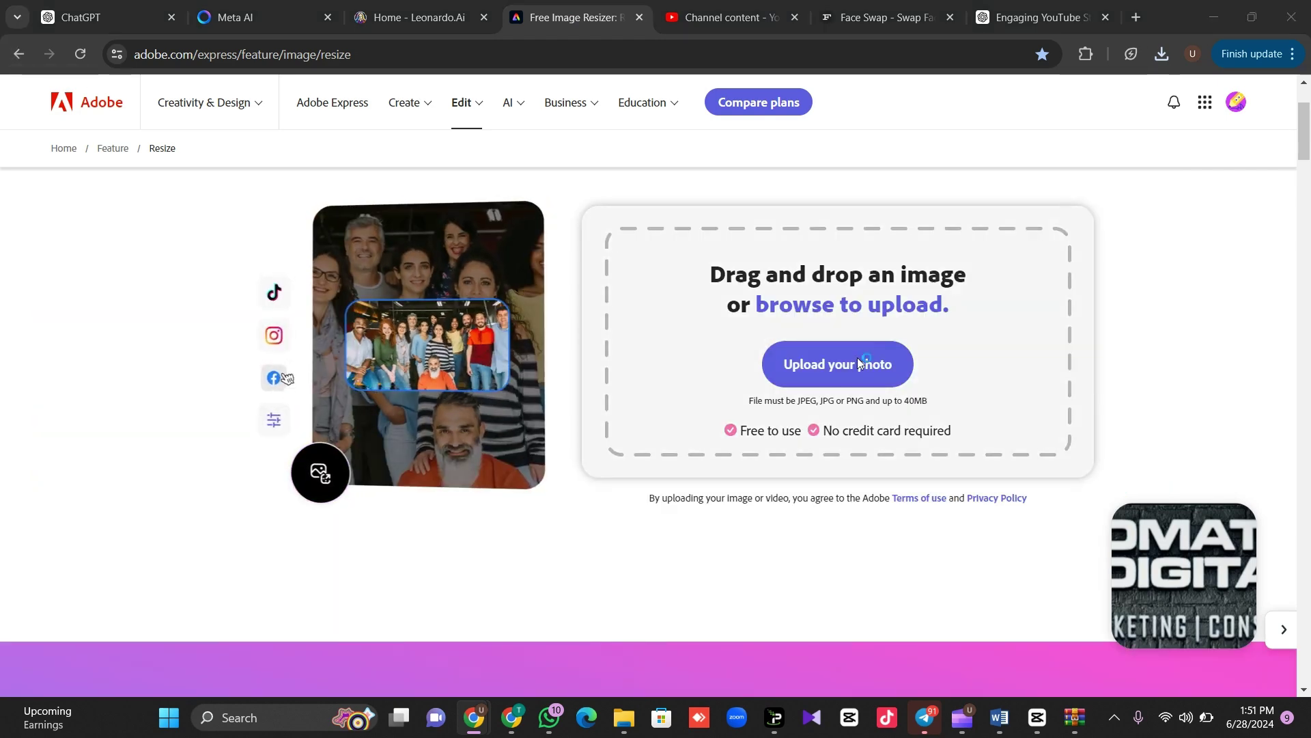
click(857, 363)
click(238, 199)
click(1071, 617)
- Resize the village image for YouTube with the 16:9 Thumbnail format, 1280 x 720, and download it
mouse_move(1286, 632)
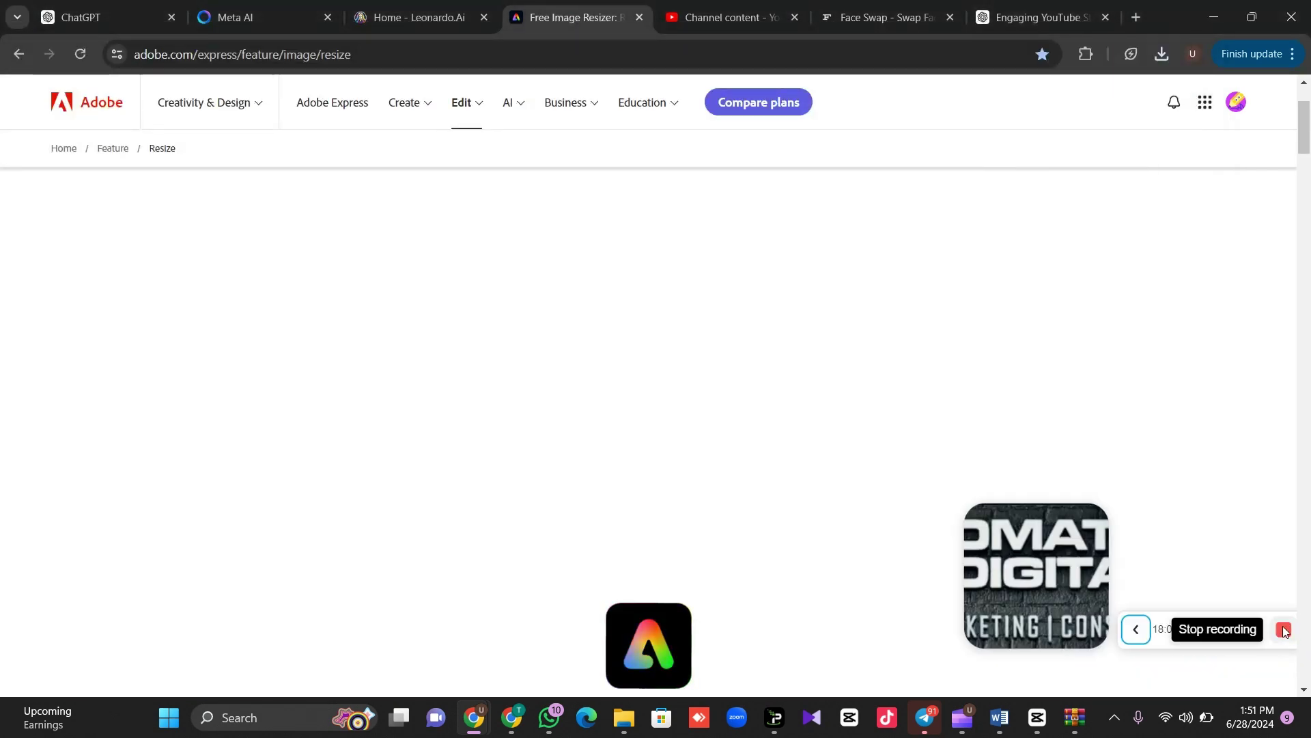
click(1004, 202)
click(990, 326)
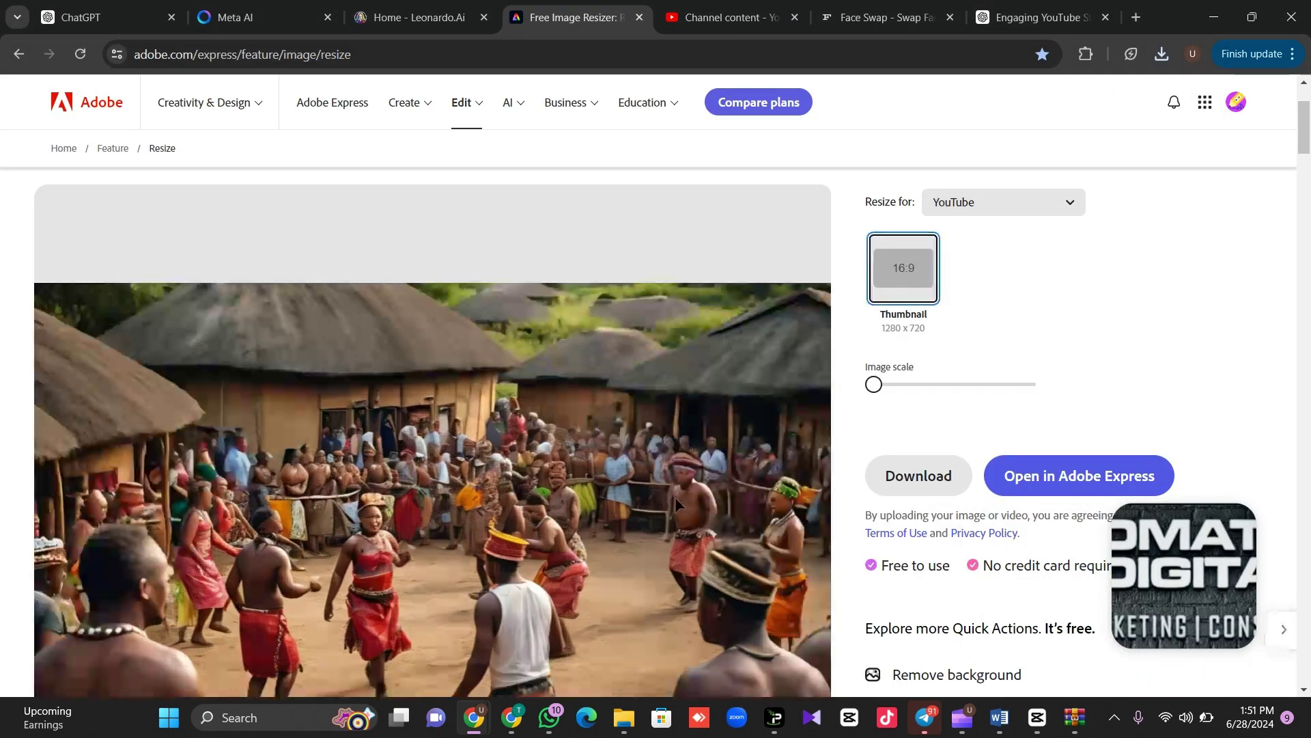
click(907, 482)
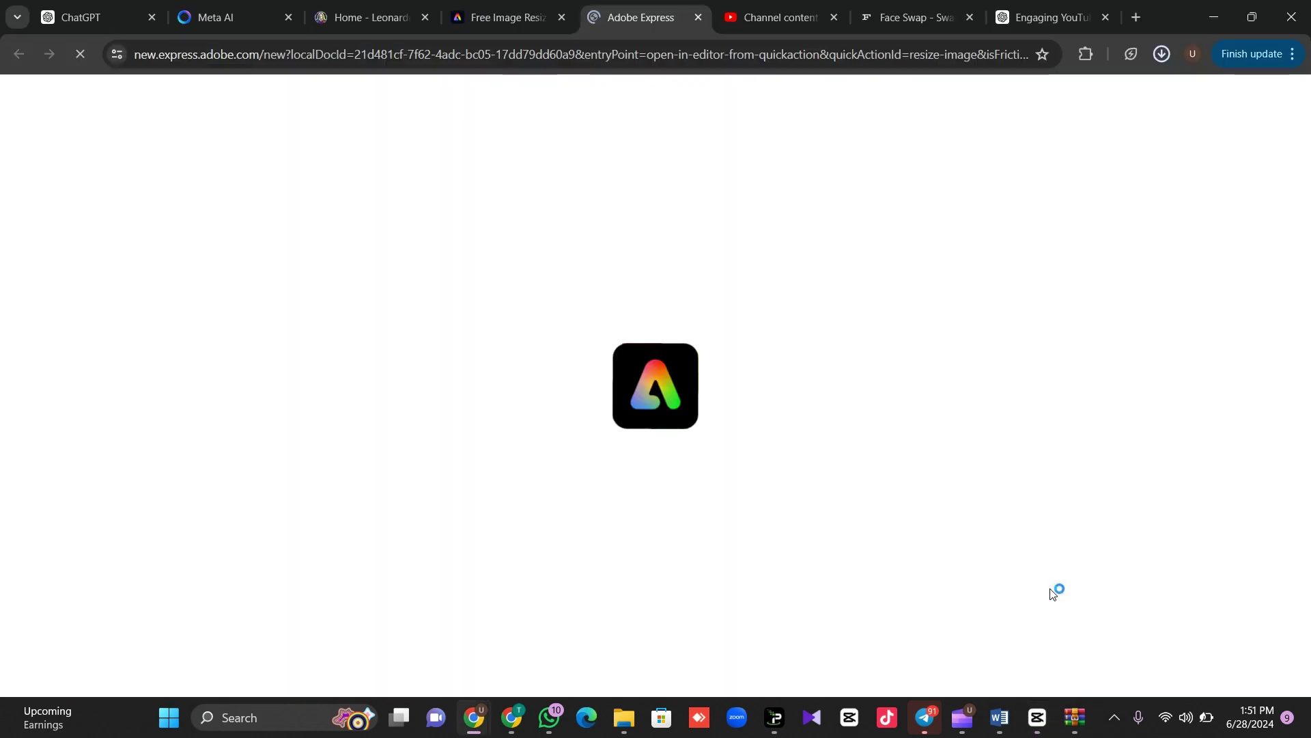
- Switch to CapCut, import file (3).jpg from Downloads and place it directly after file (2).jpg above the narration video
click(1038, 717)
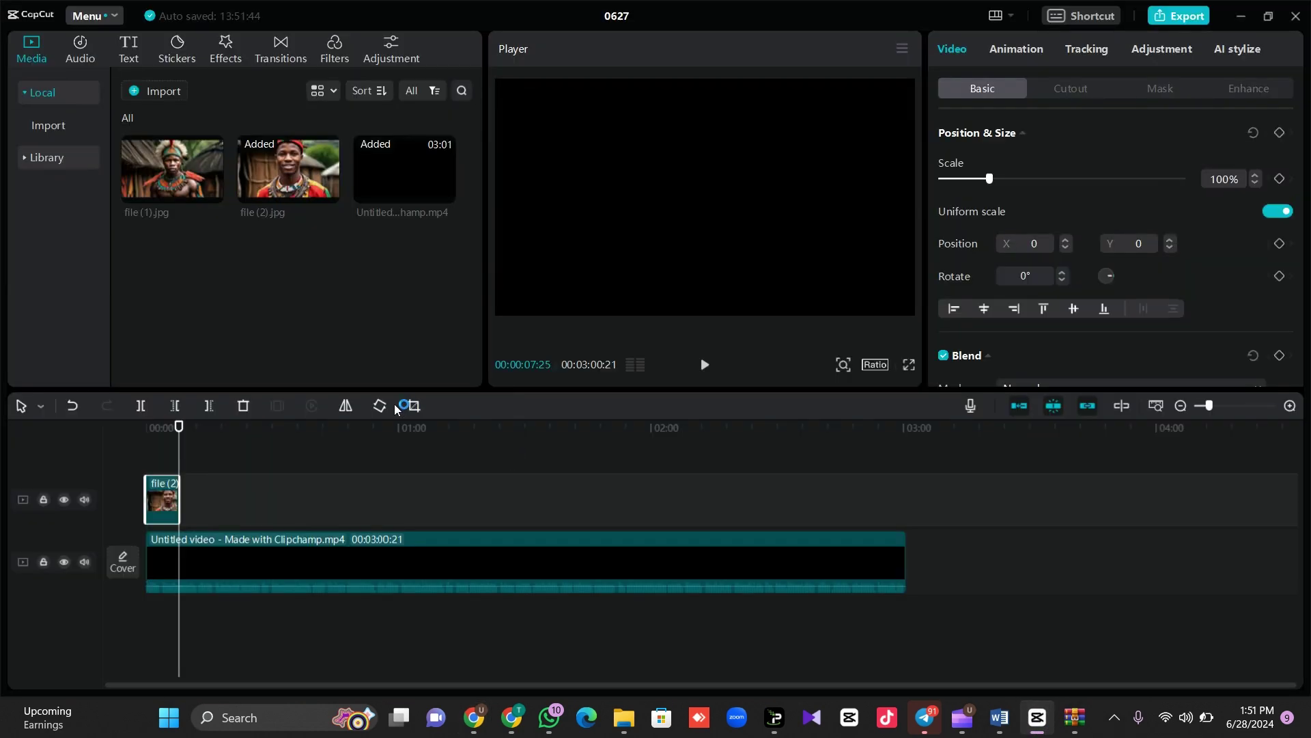
click(167, 93)
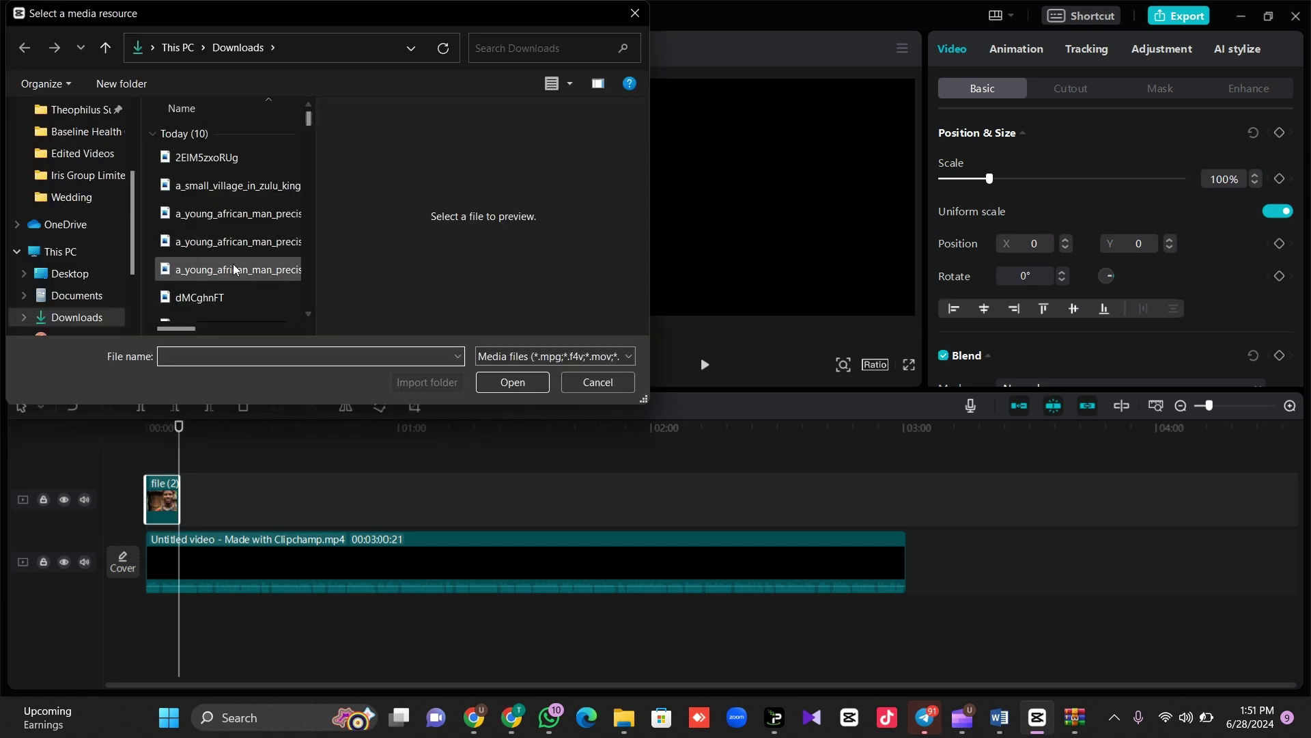
scroll(306, 121, down, 1)
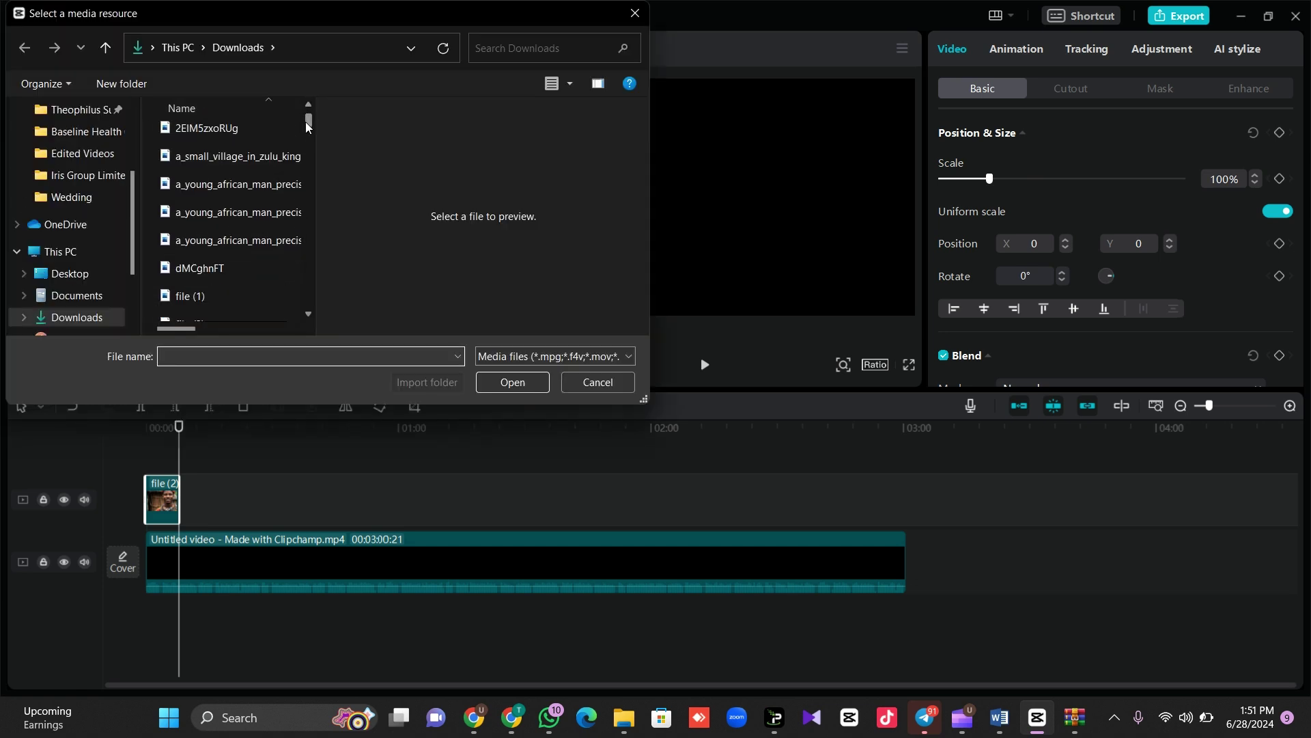
click(228, 290)
key(Down)
key(Down)
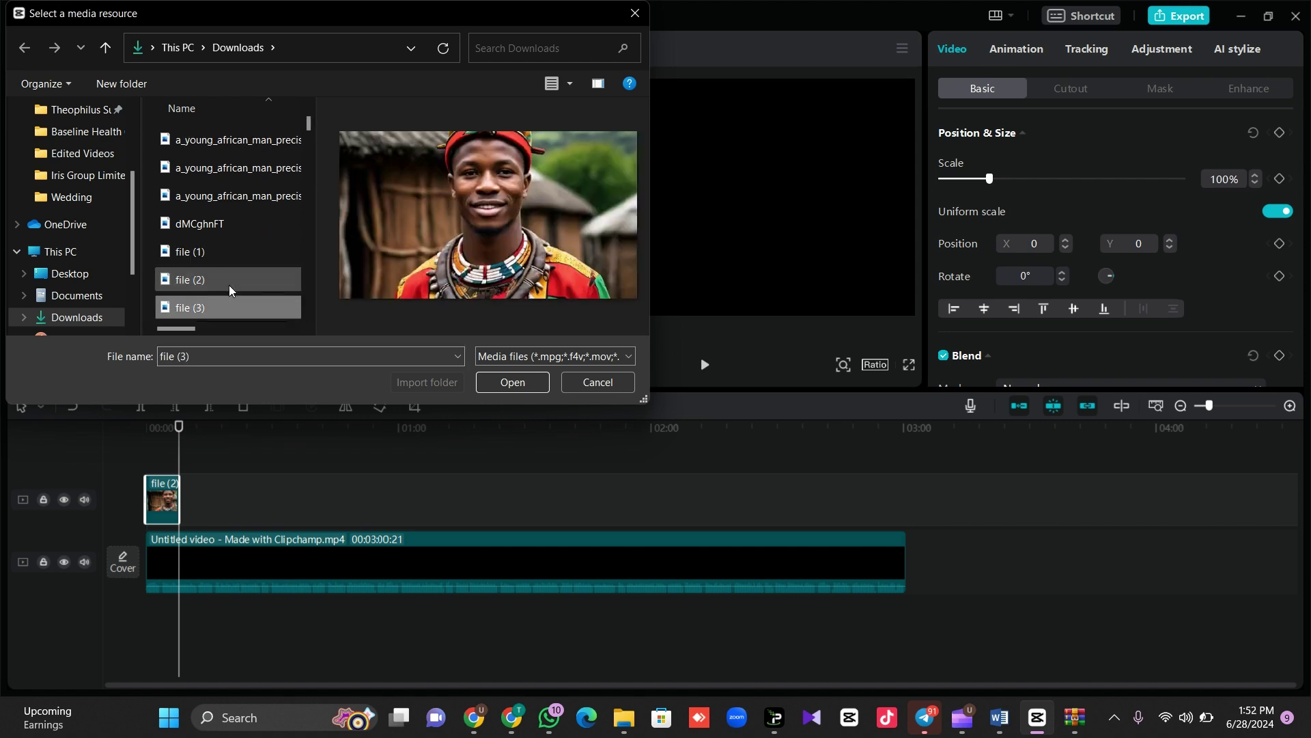
key(Return)
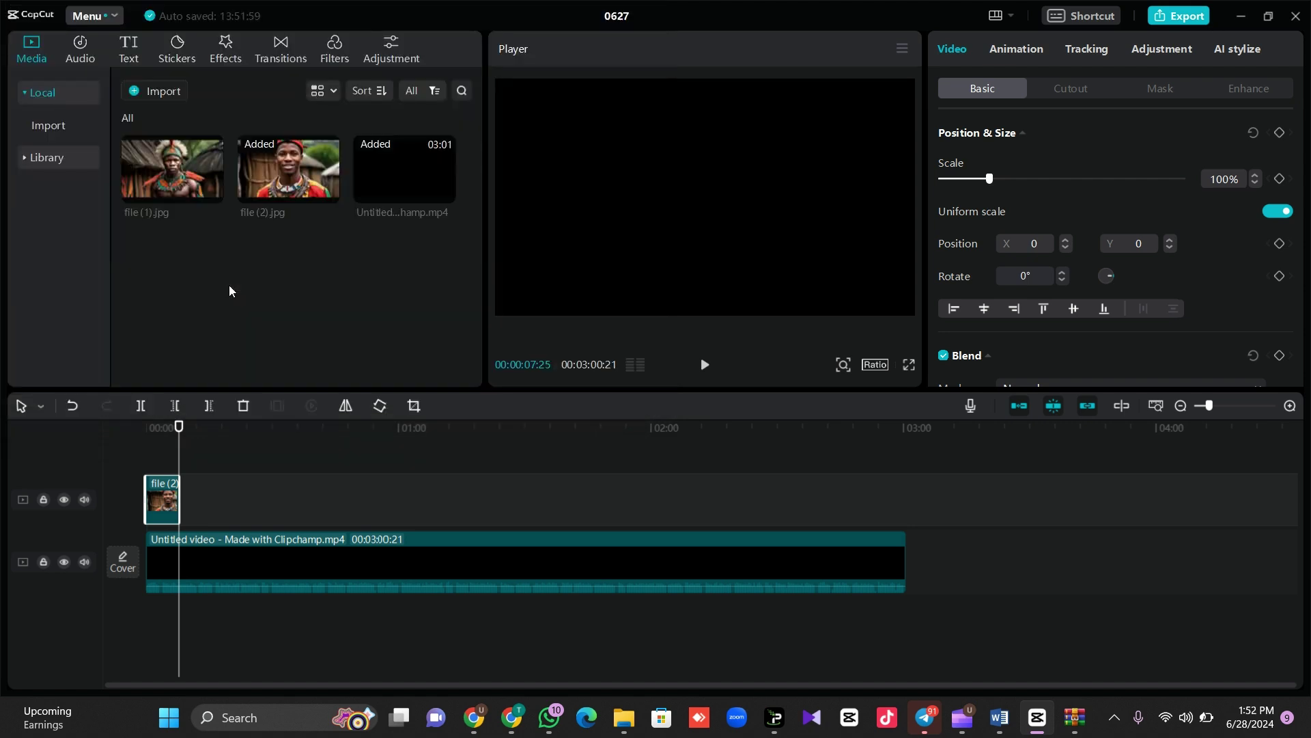
drag(204, 283, 235, 503)
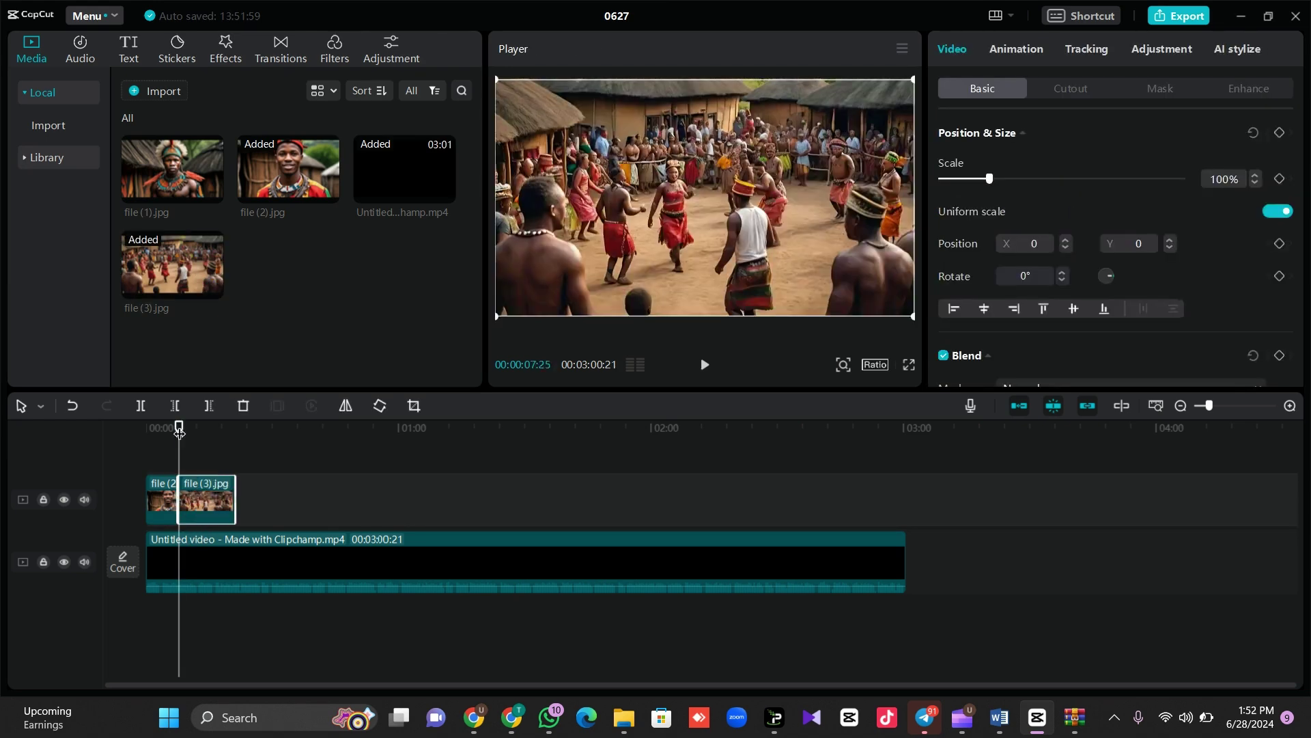
- Play the timeline from the start and trim the opening of the Clipchamp narration video up to 00:00:03:23
drag(179, 427, 102, 428)
key(space)
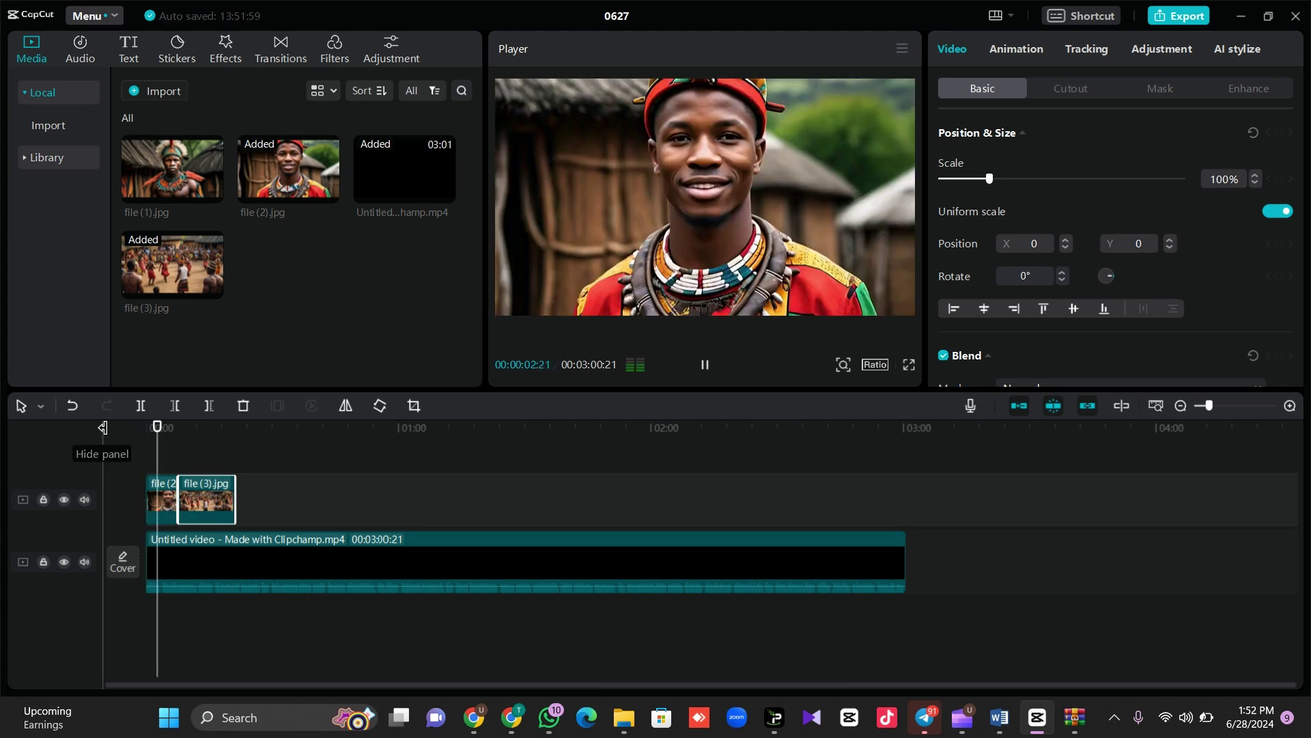
key(space)
click(165, 556)
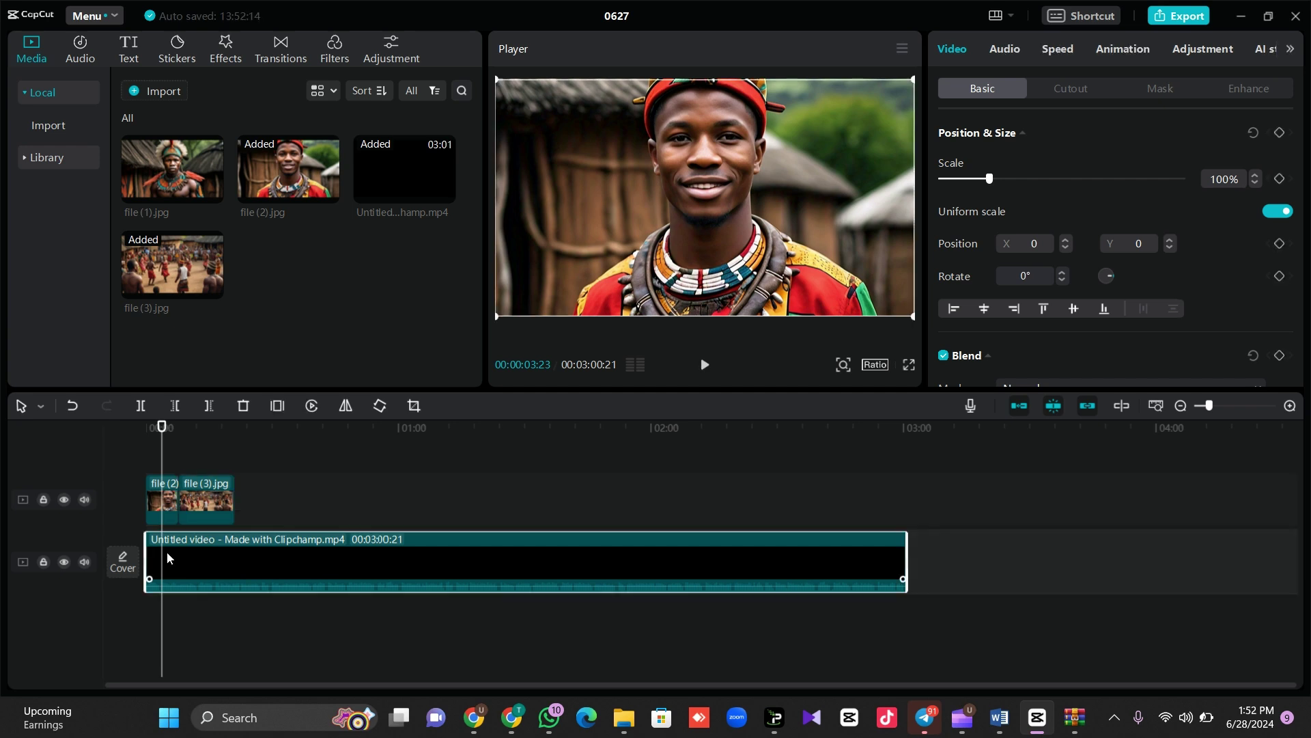
drag(143, 550, 161, 551)
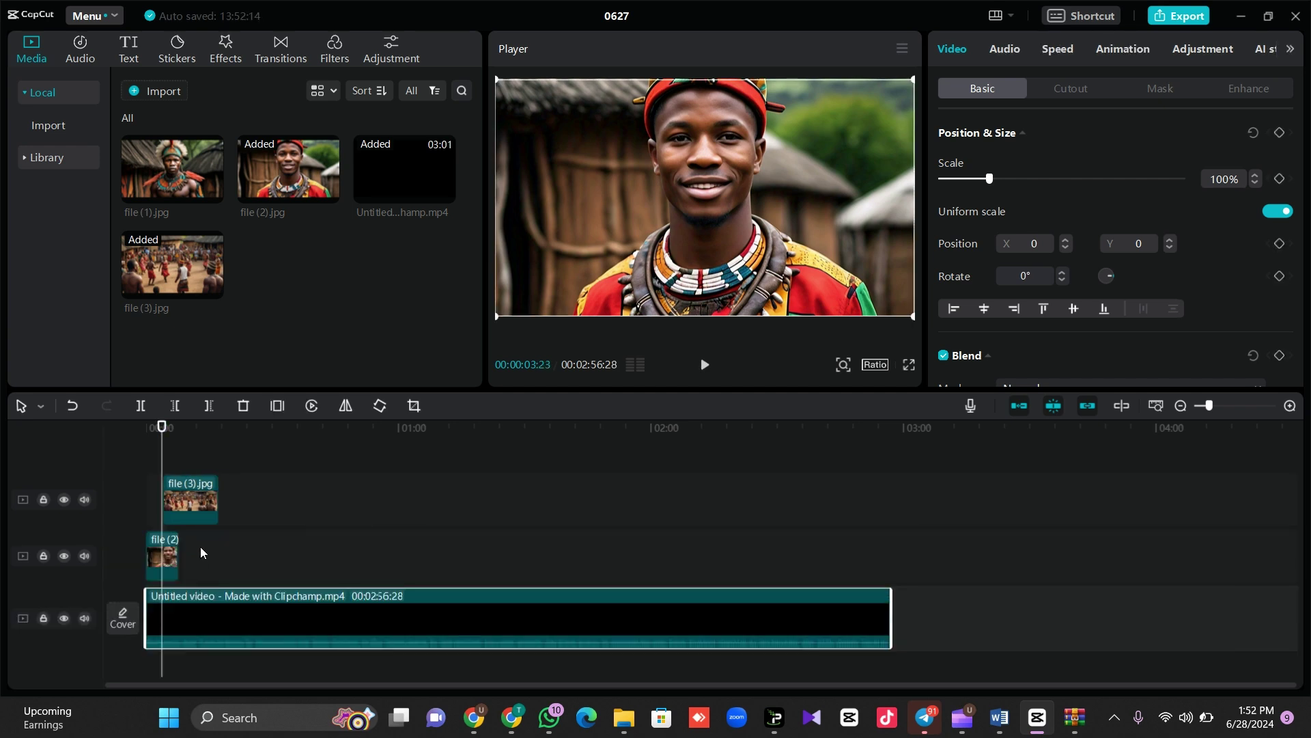
- Play the narration from the start and shorten file (3).jpg so that it ends at 00:00:08:03
drag(162, 428, 61, 419)
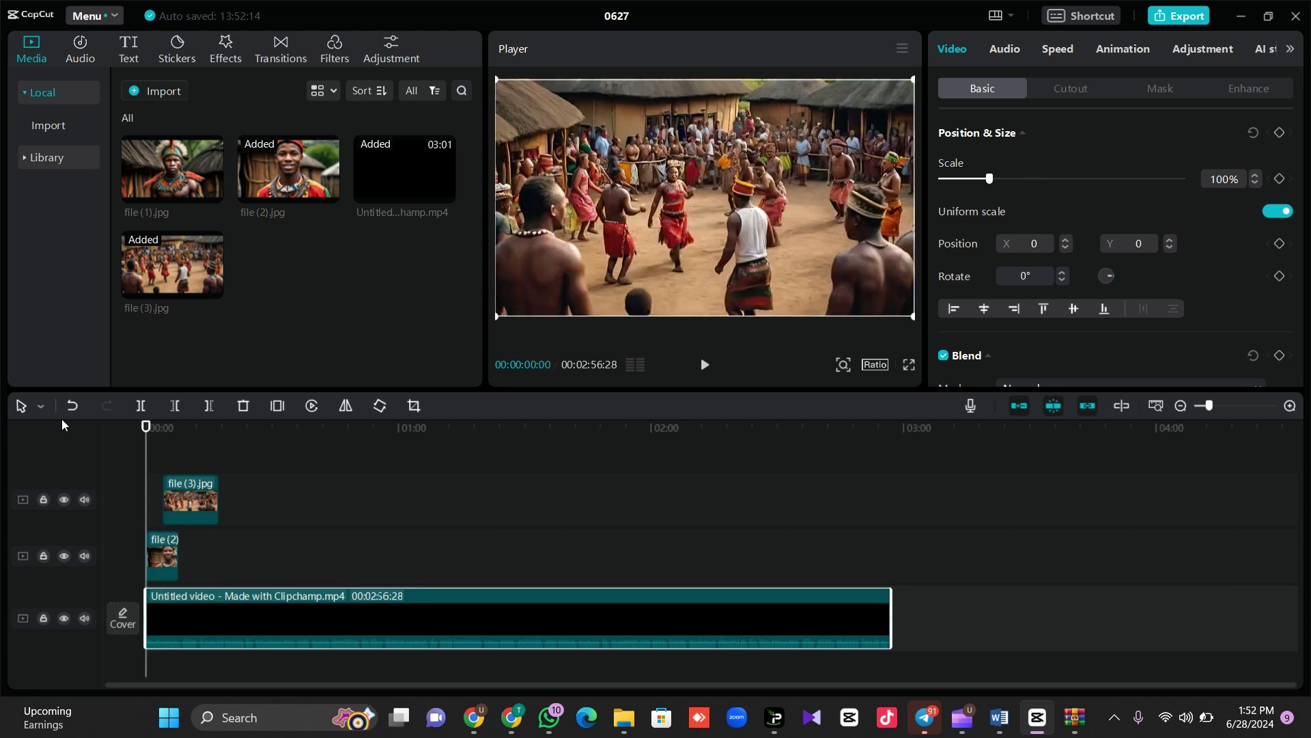
key(space)
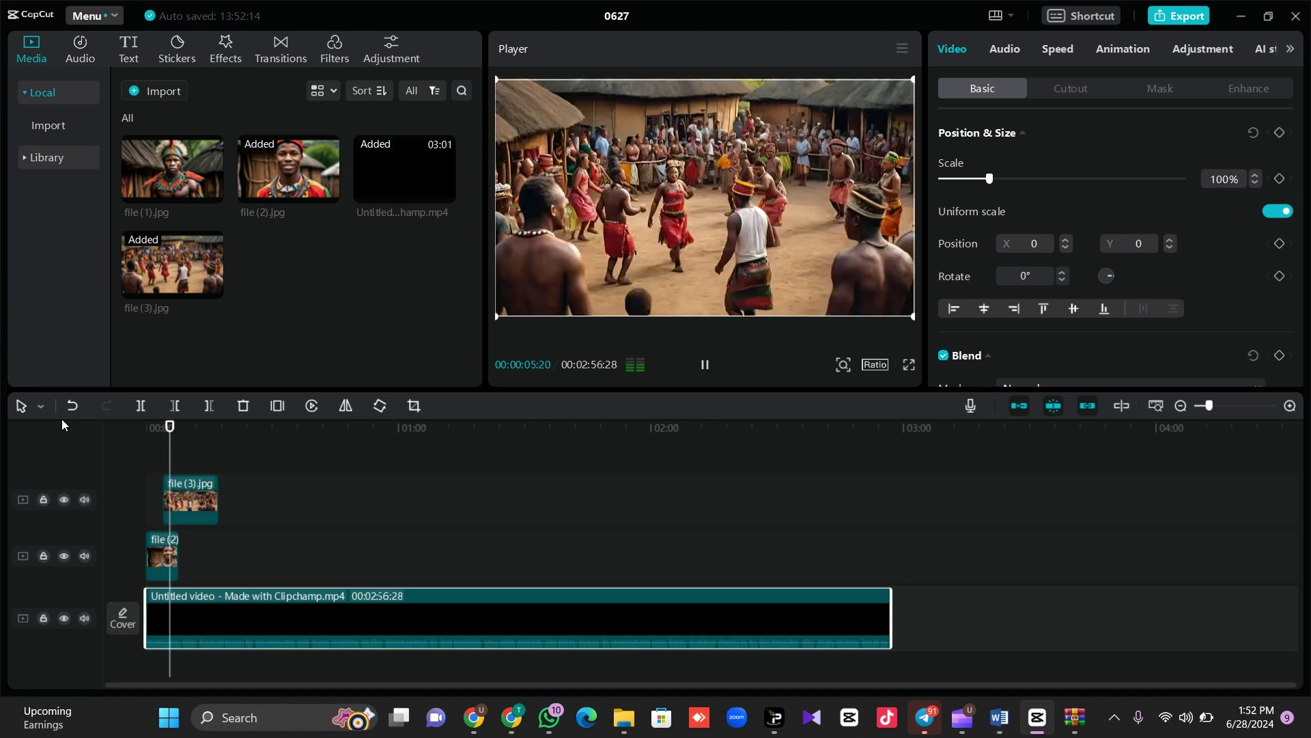
key(space)
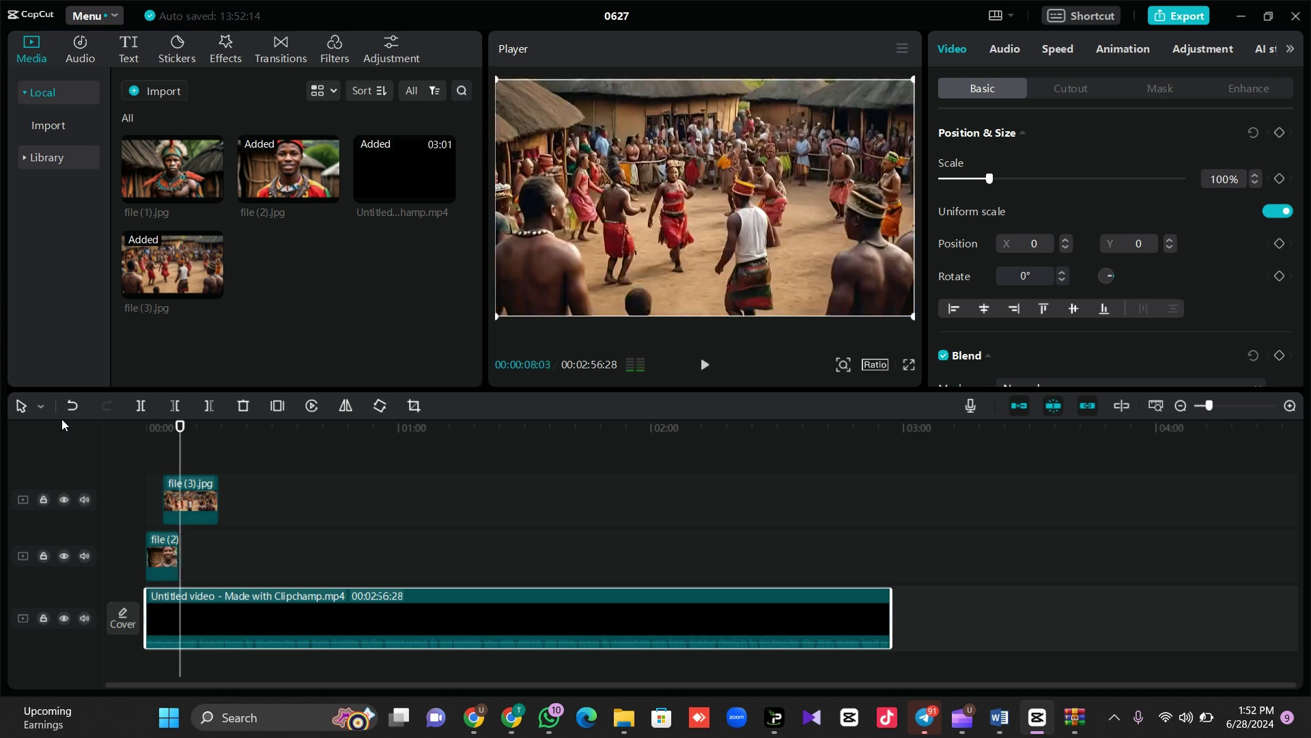
drag(217, 493, 181, 493)
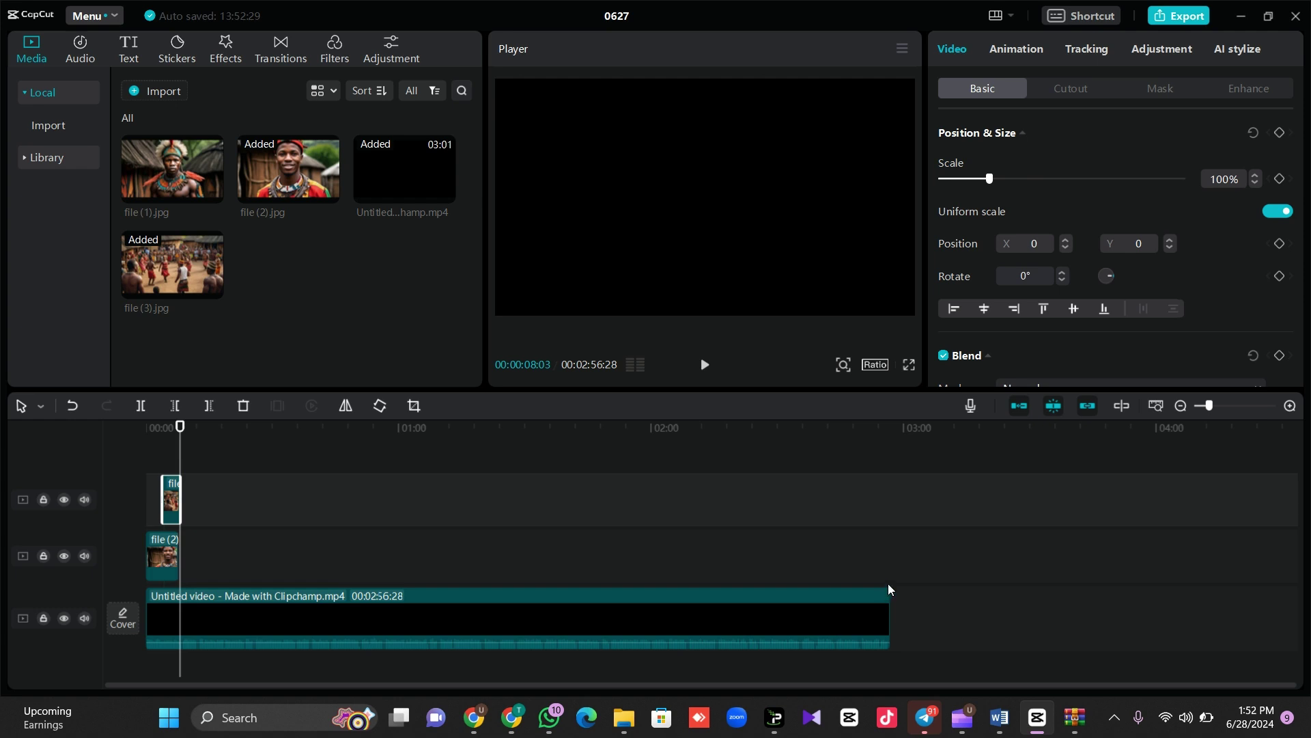
- Apply the Pendulum 1 combo animation to file (2).jpg and shorten the clip to end where file (3).jpg begins
drag(180, 428, 133, 420)
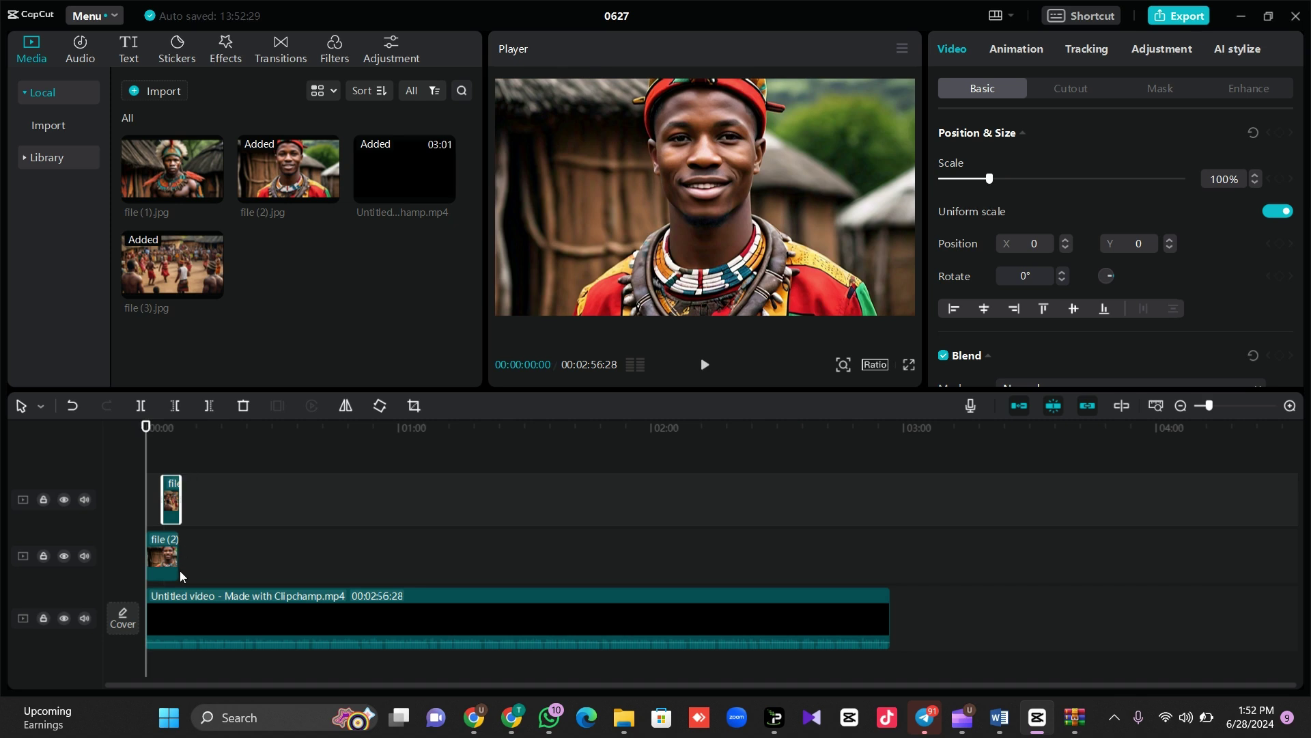
click(162, 559)
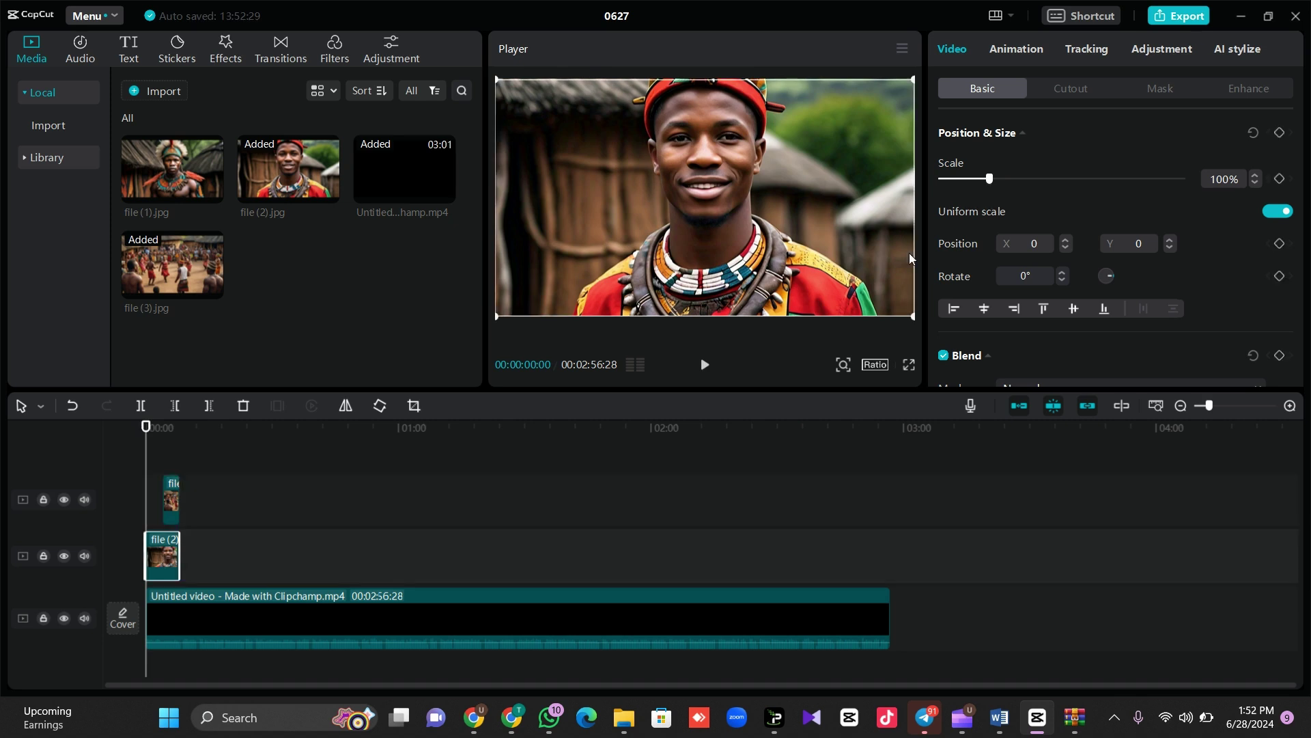
click(1034, 53)
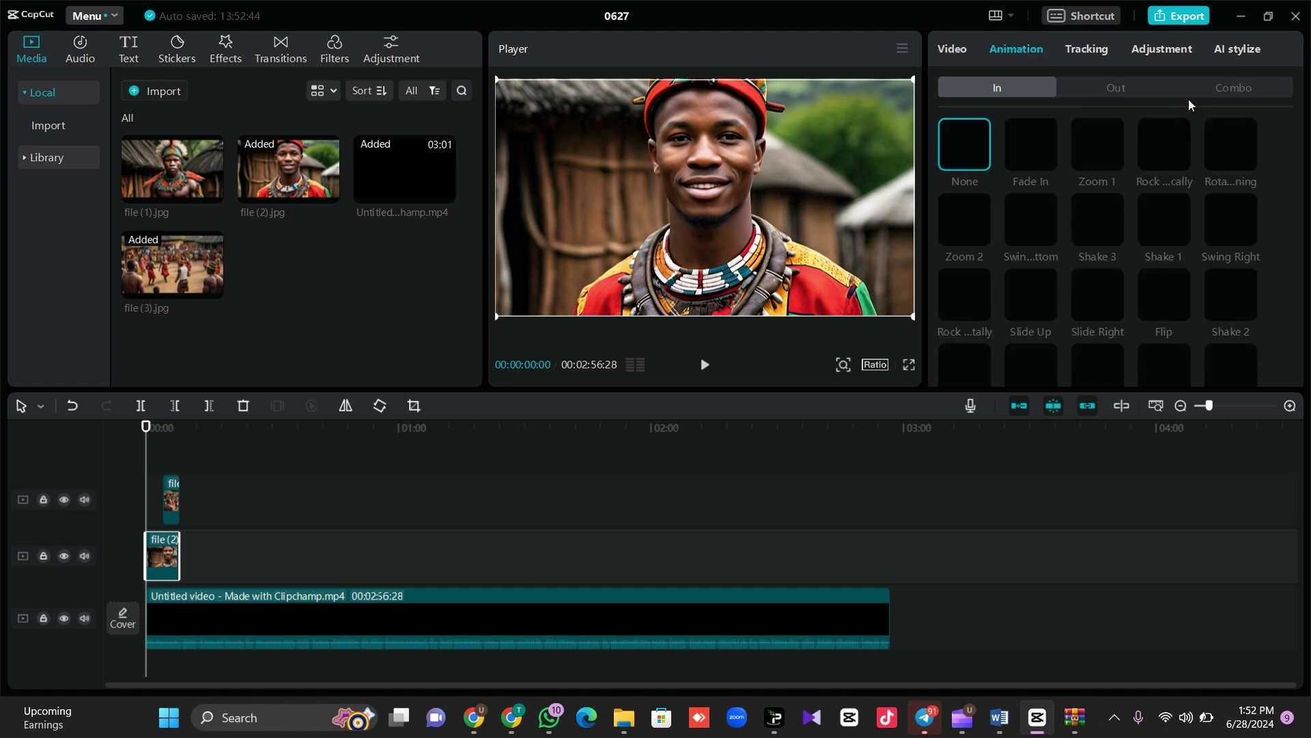
click(1240, 89)
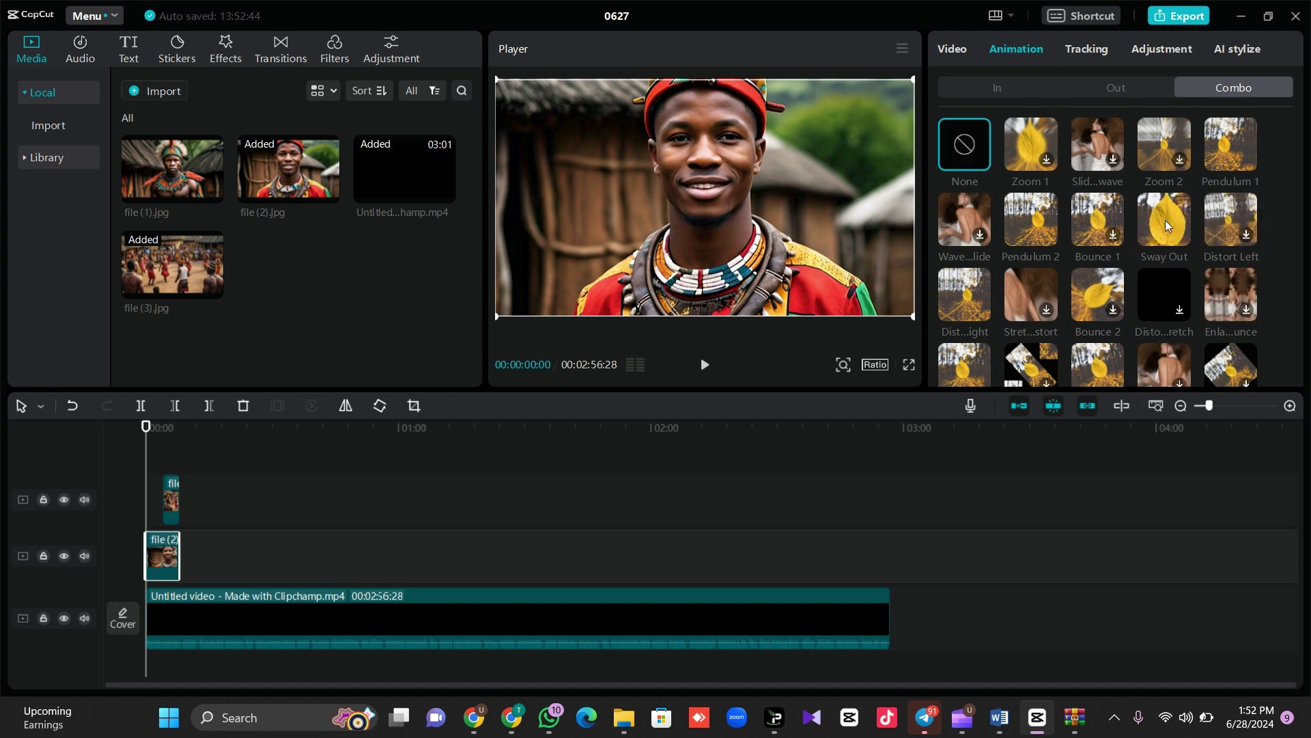
click(1232, 153)
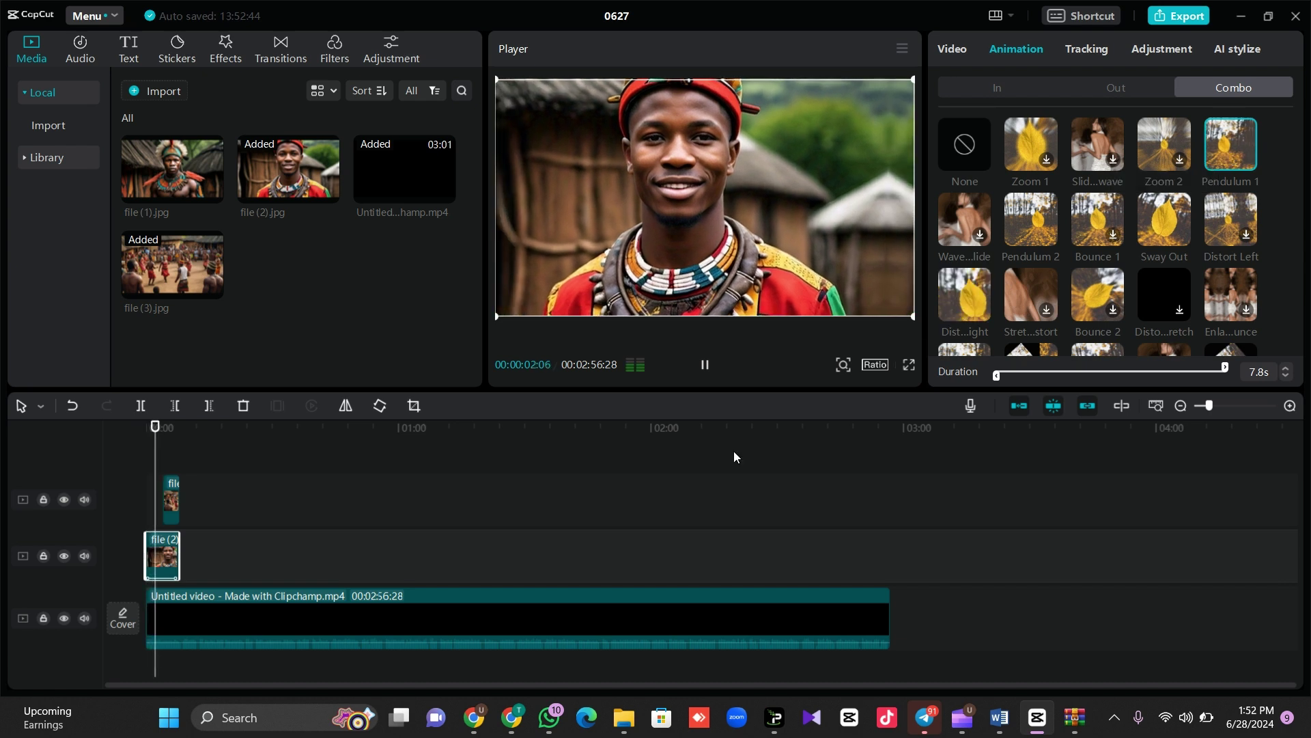
key(space)
drag(178, 554, 161, 554)
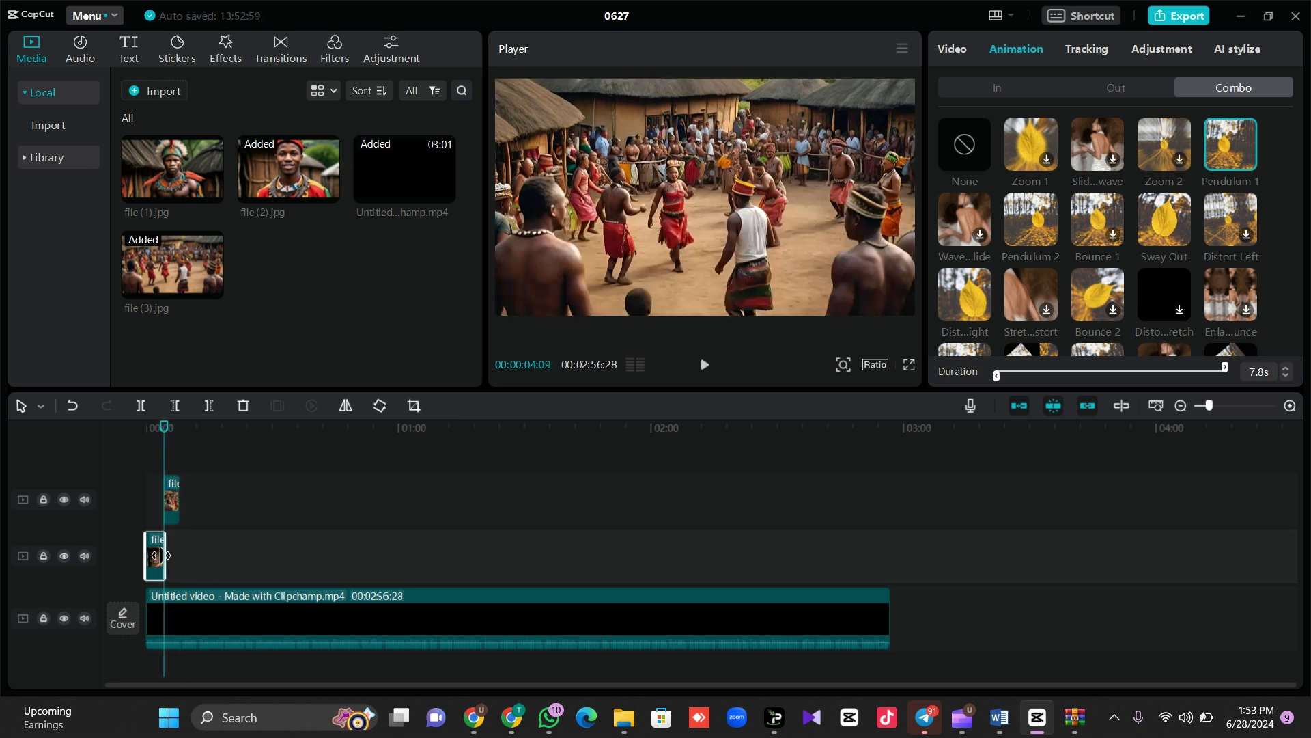
- Apply the Pendulum 2 combo animation to file (3).jpg and preview it
click(180, 510)
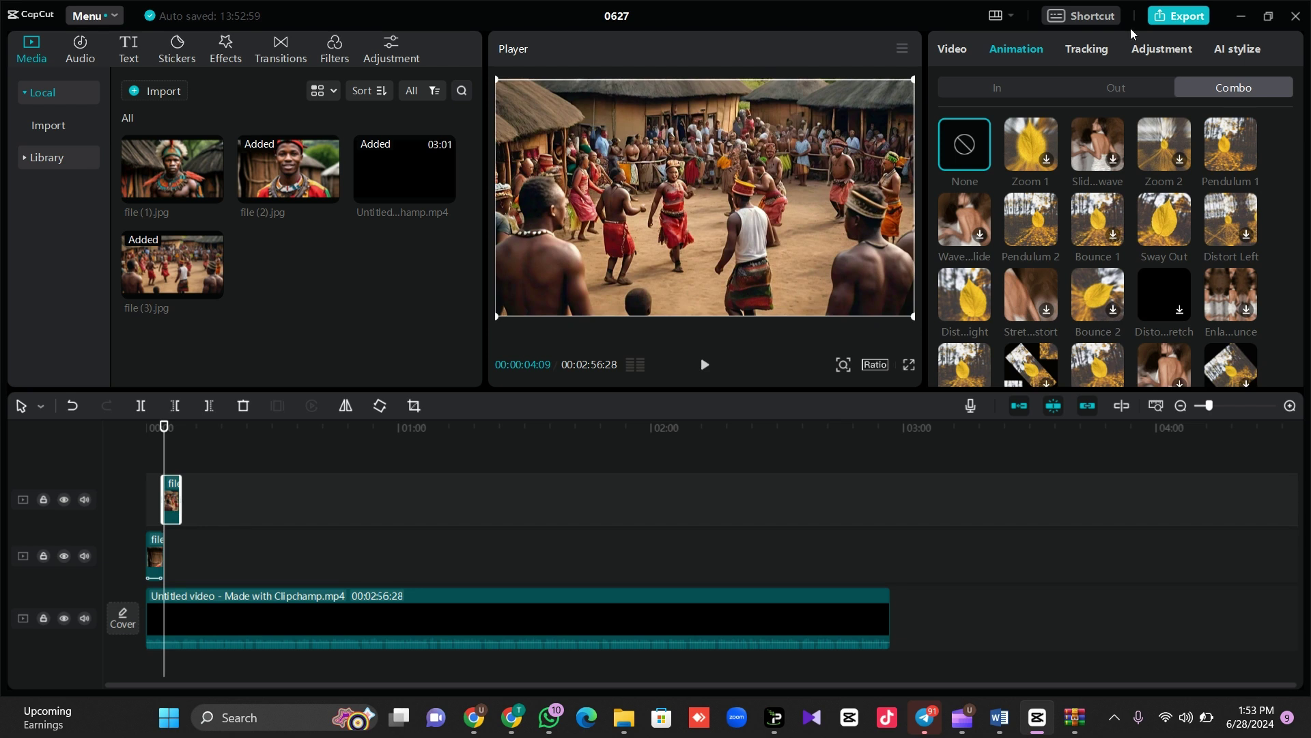
click(1031, 221)
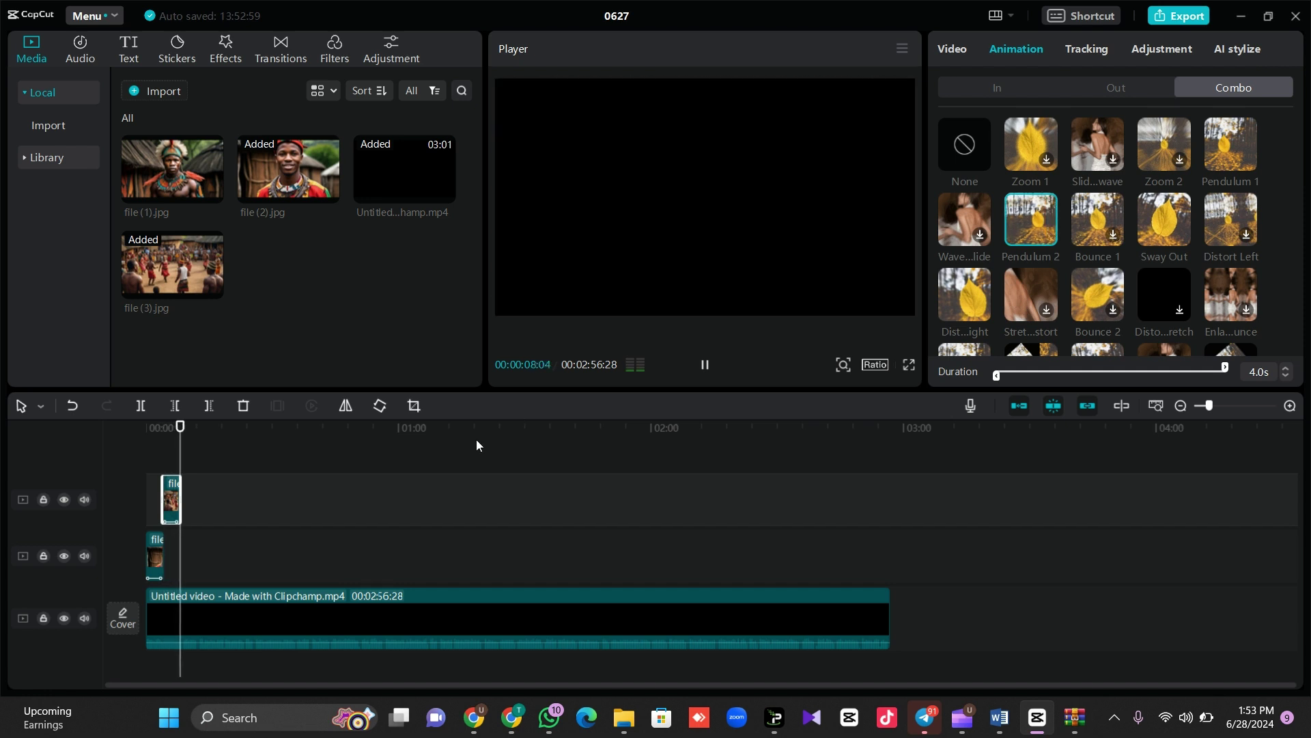
key(space)
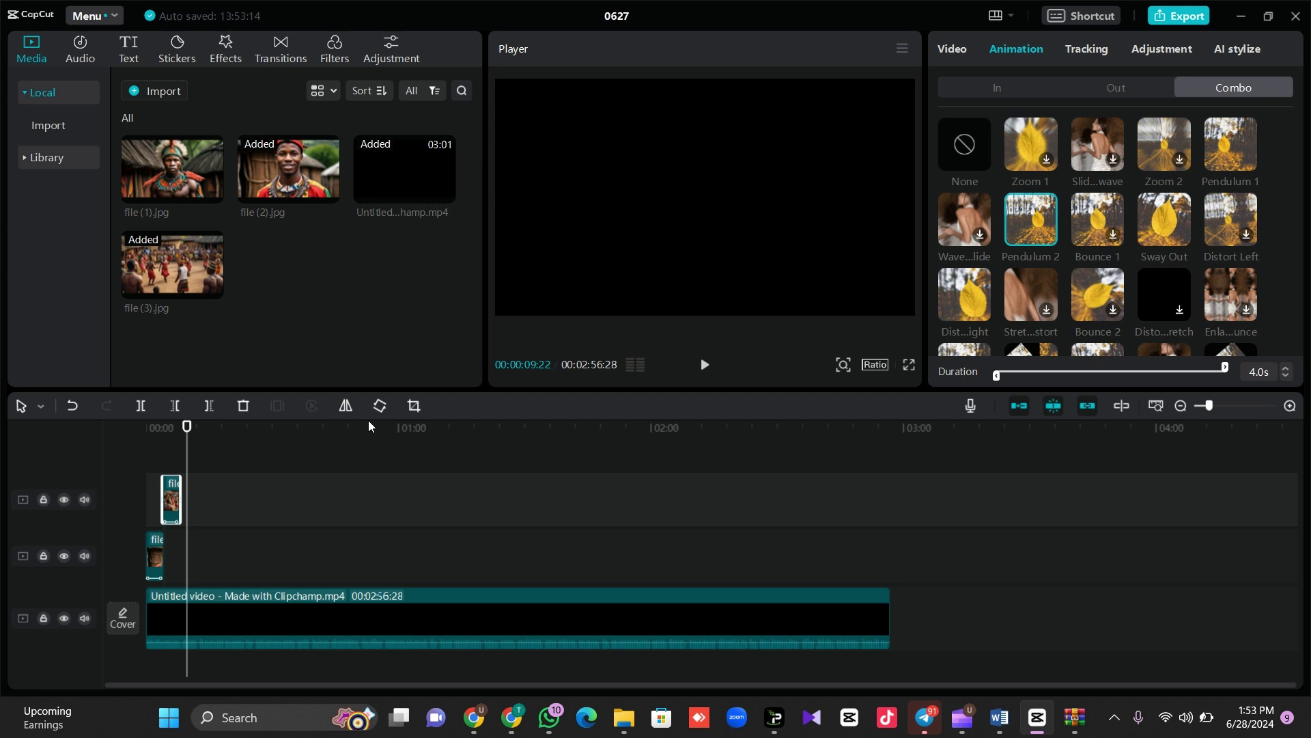
- Generate English auto captions for the narration from the start of the timeline
drag(188, 435, 108, 438)
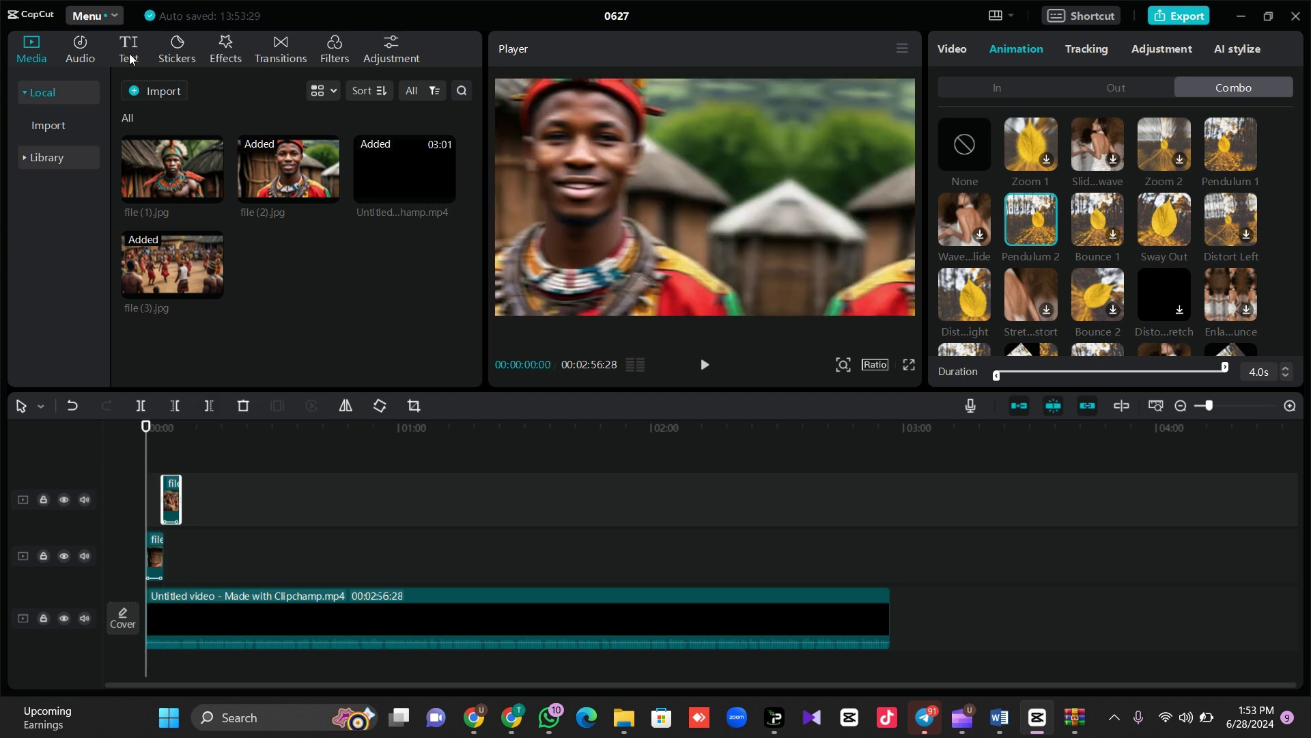
click(130, 60)
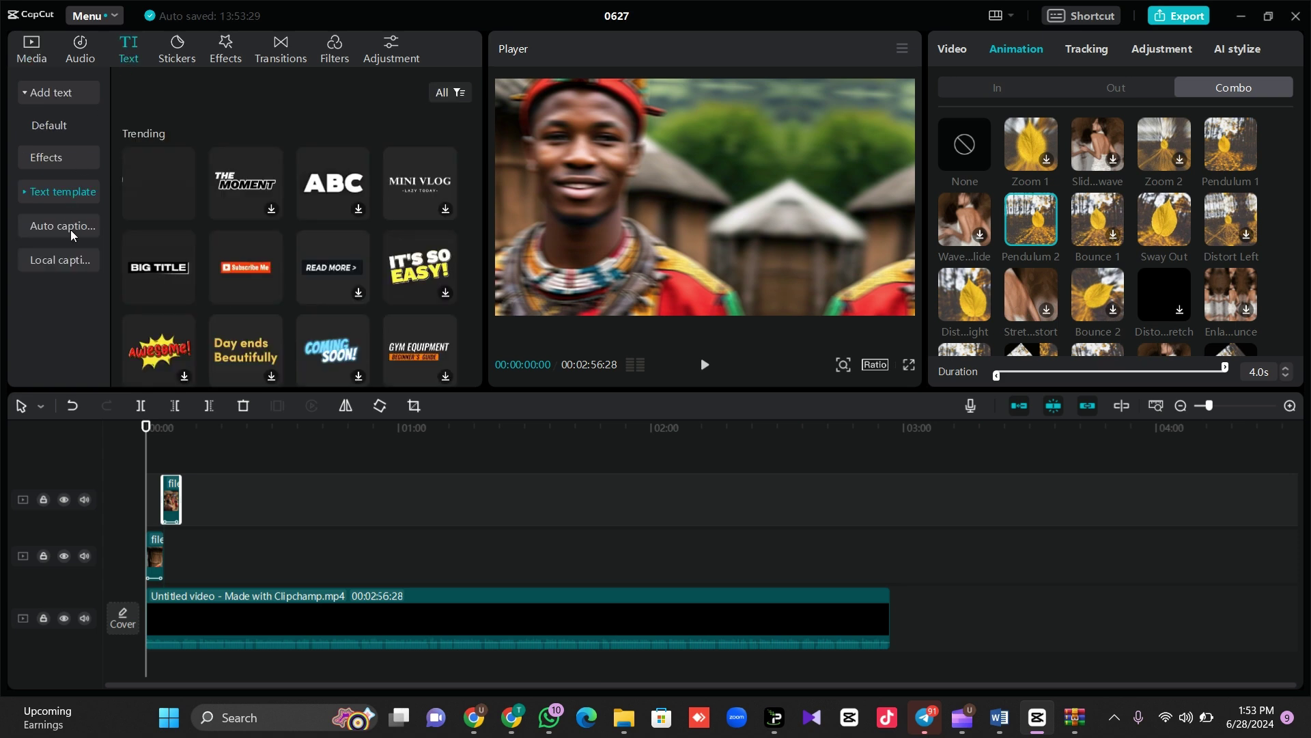
click(71, 231)
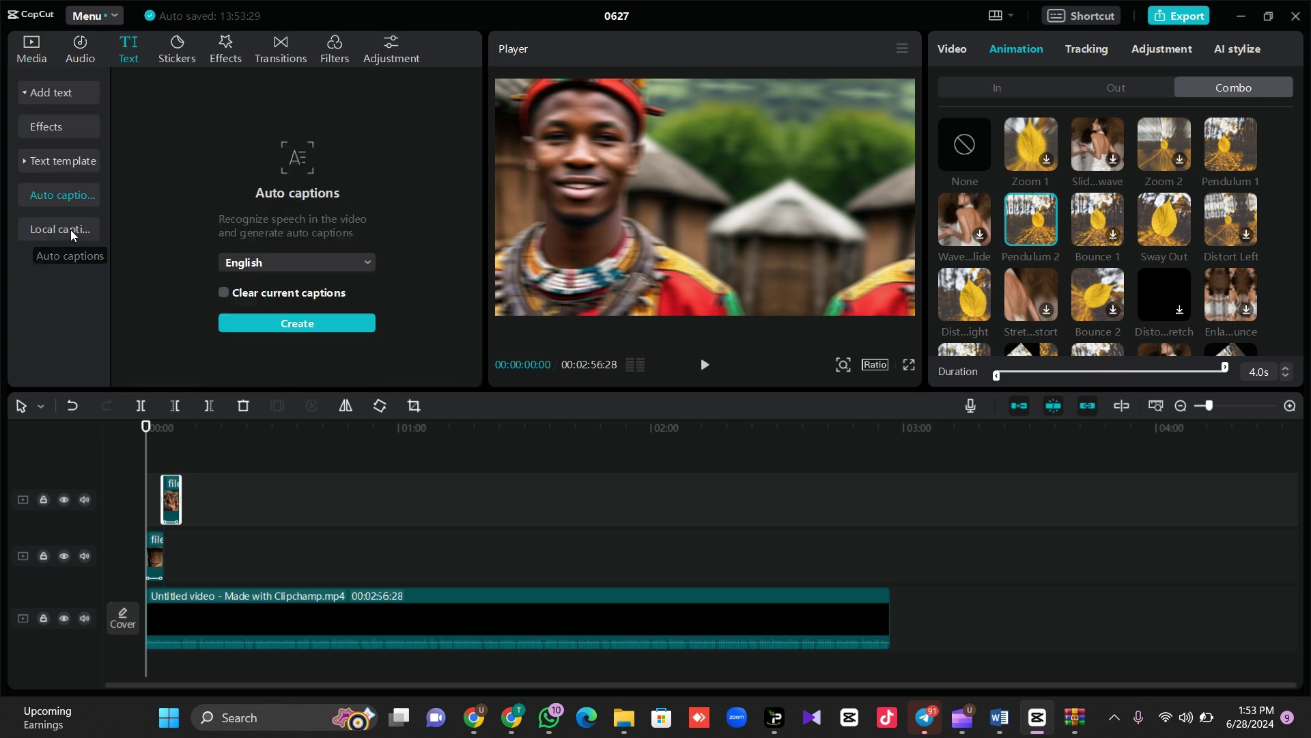
click(317, 322)
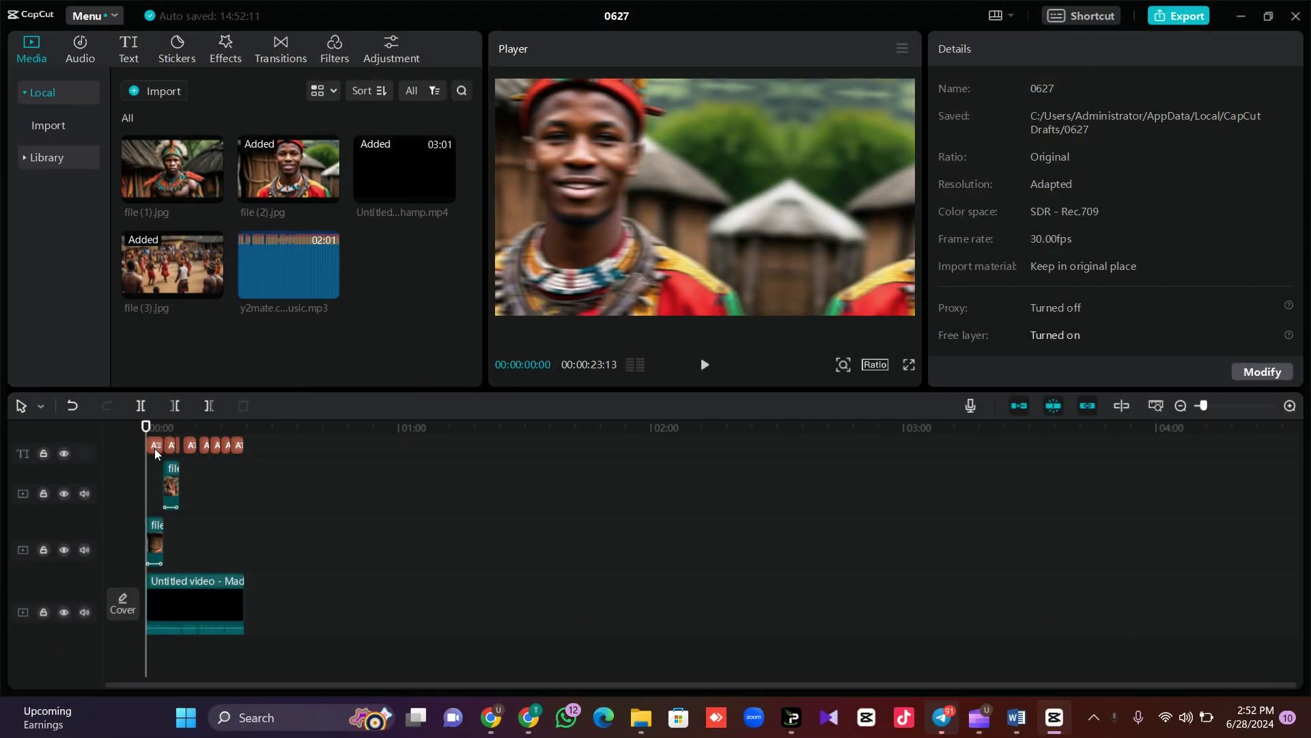
- Check the text template used by the captions and play the captioned video
click(155, 445)
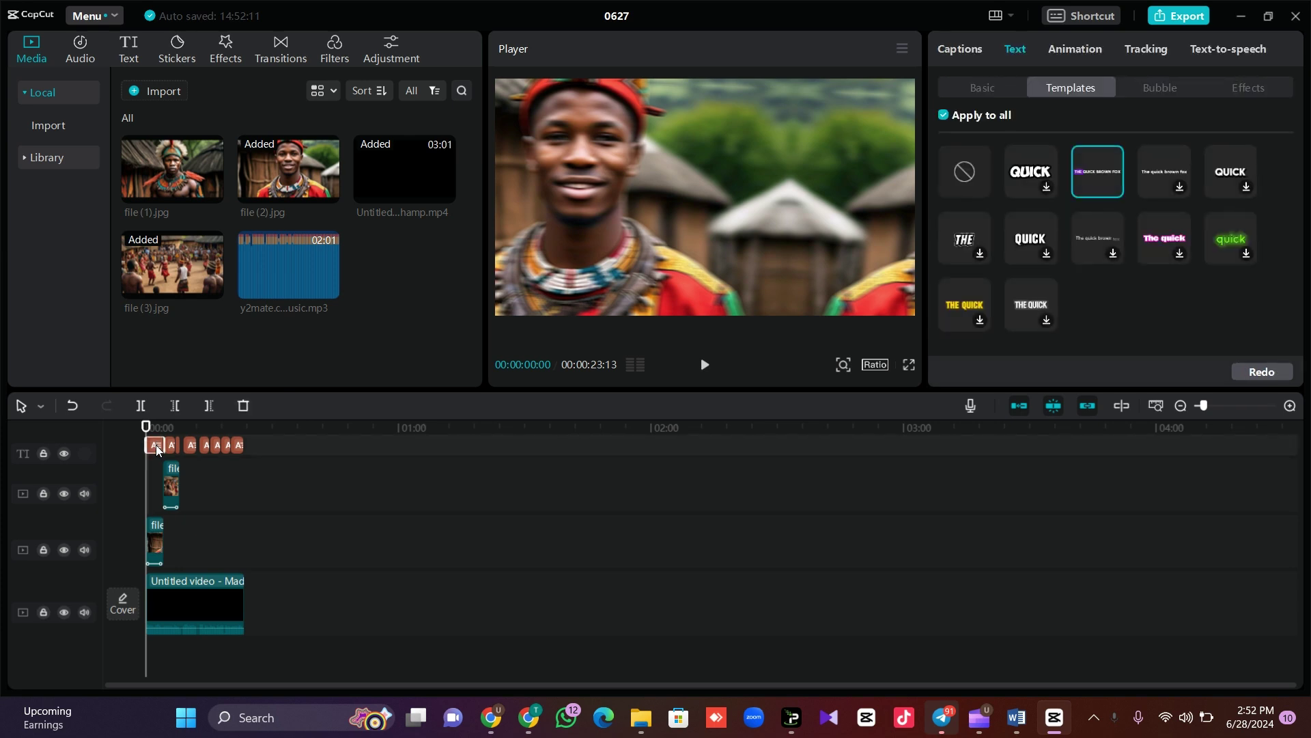
click(1002, 86)
click(1067, 84)
key(space)
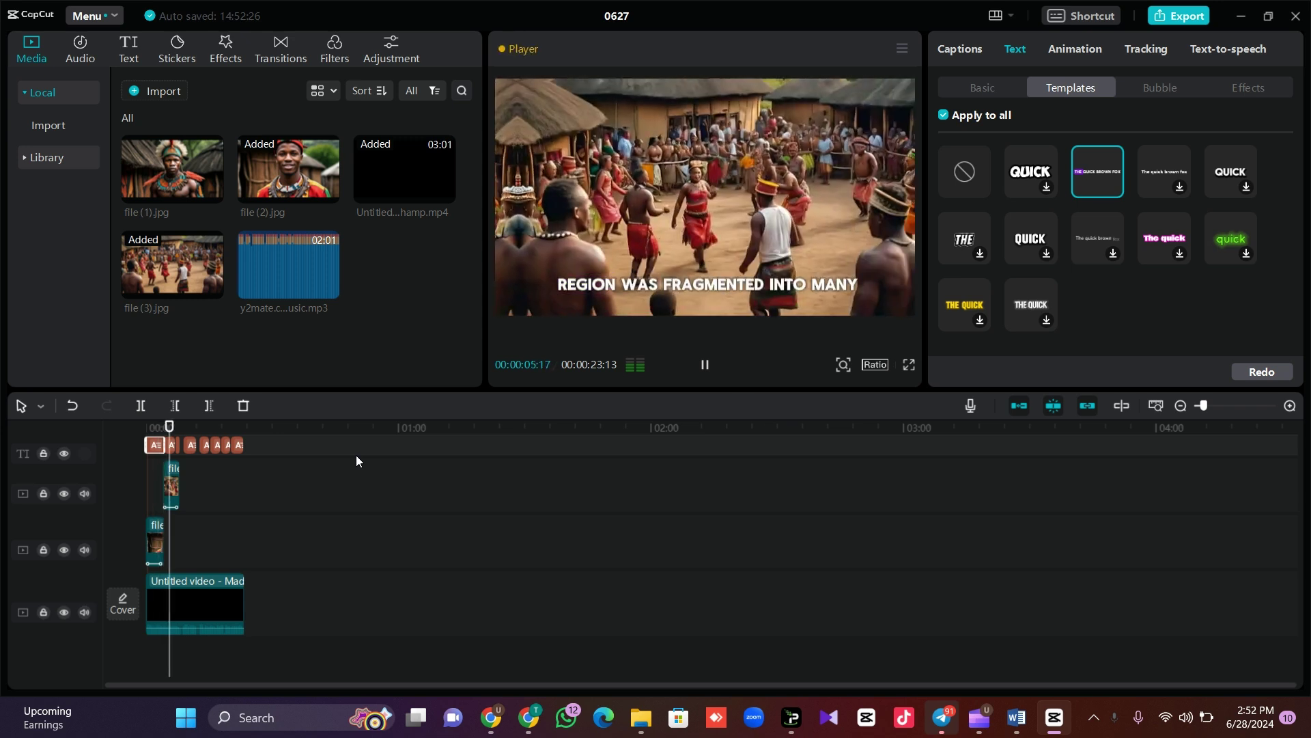
key(space)
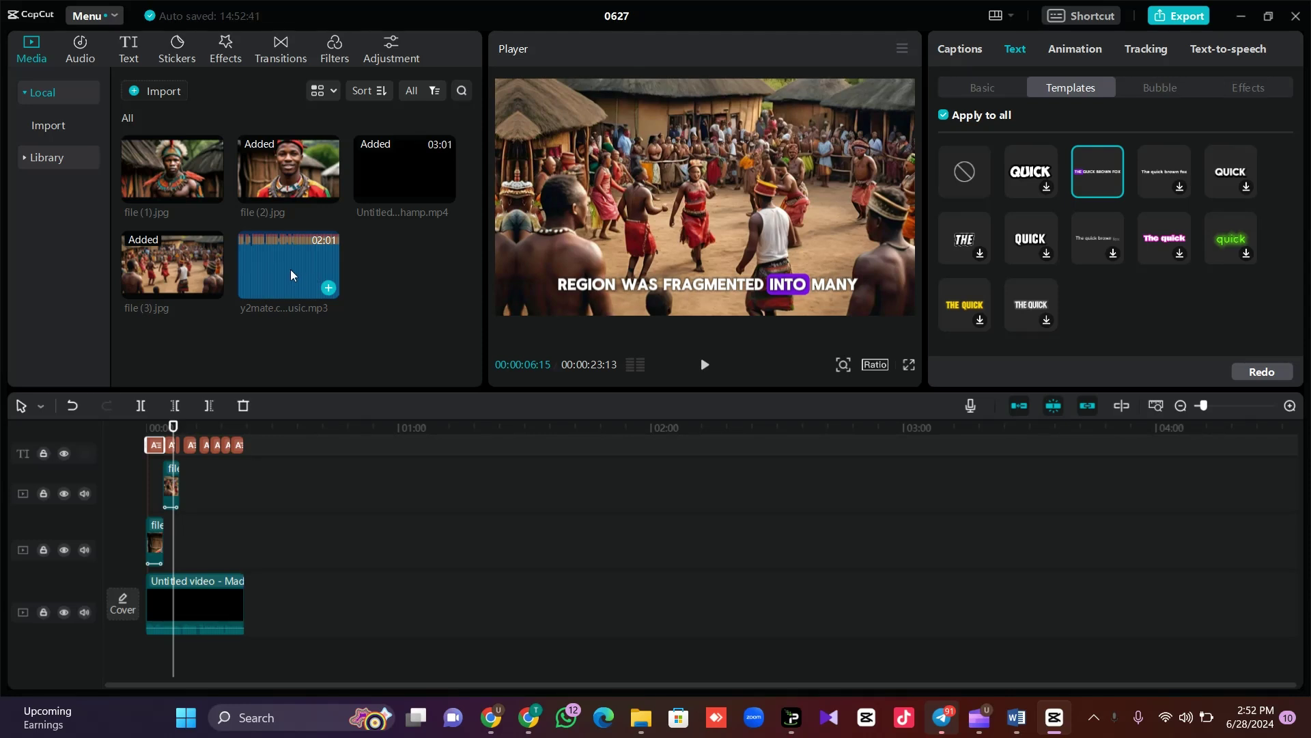
- Place the y2mate background music under the video from the timeline start, trimmed to the video's end, at -14.0 dB, and preview it
drag(272, 265, 145, 660)
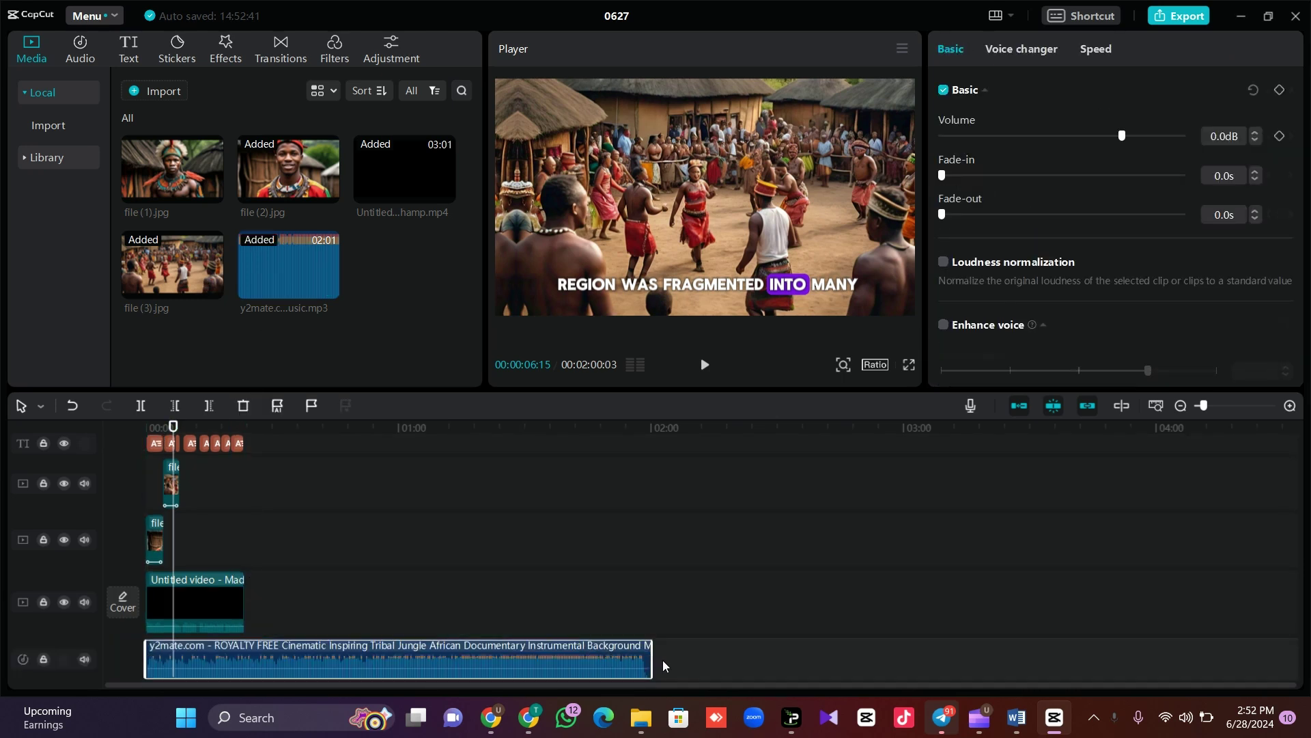
drag(652, 660, 206, 674)
drag(172, 427, 67, 431)
key(space)
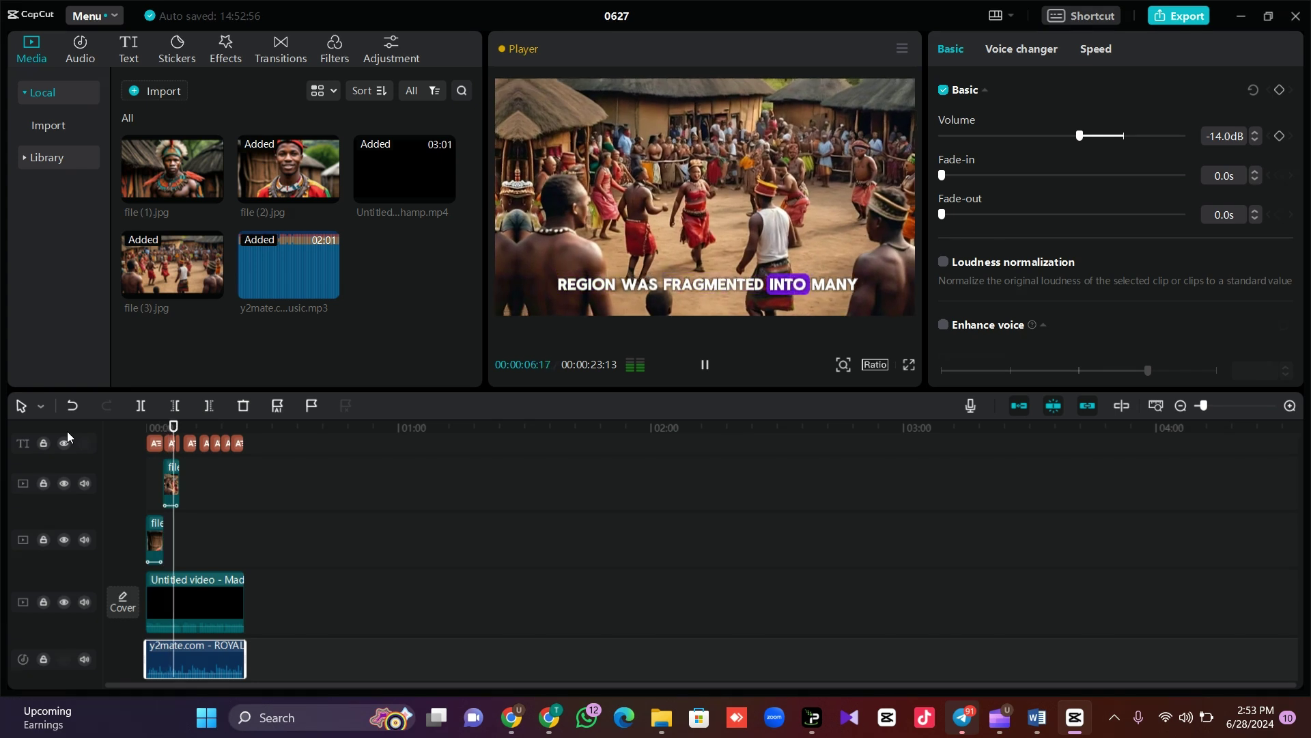
key(space)
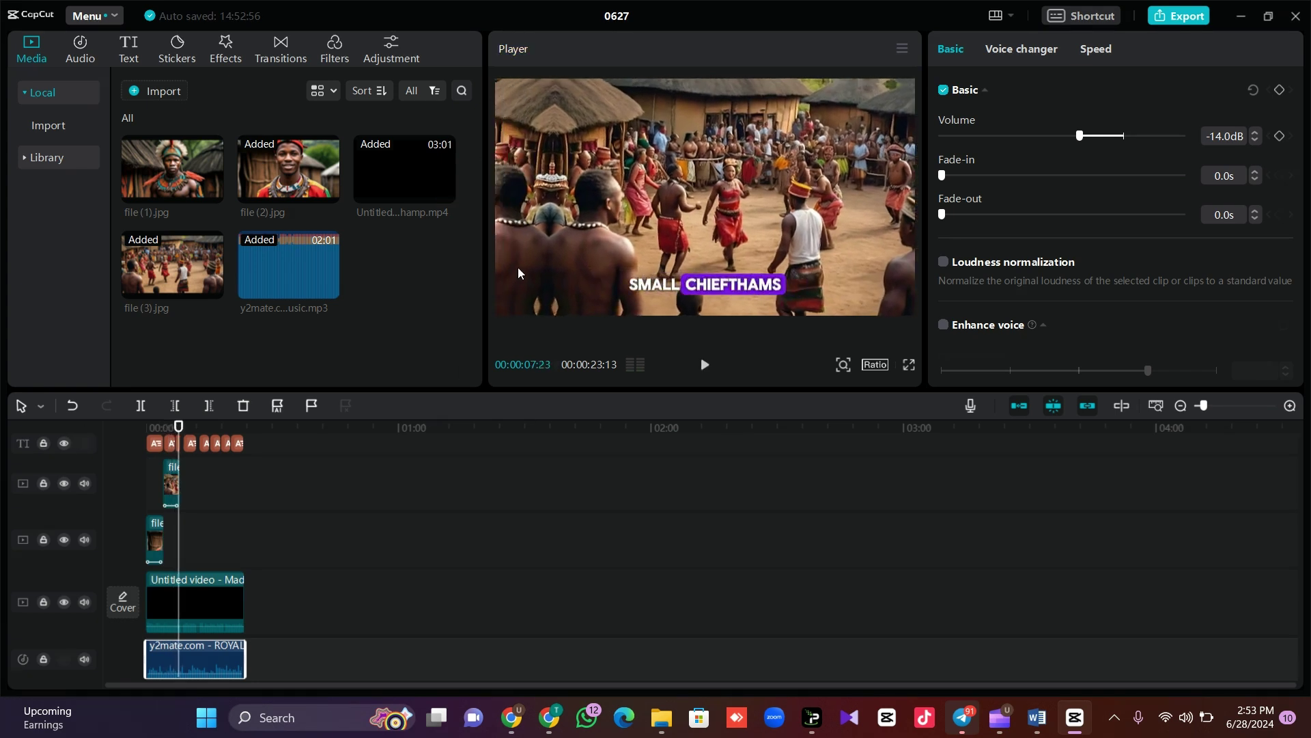
- Check the export settings for the 0627 project and close them without exporting
click(1189, 21)
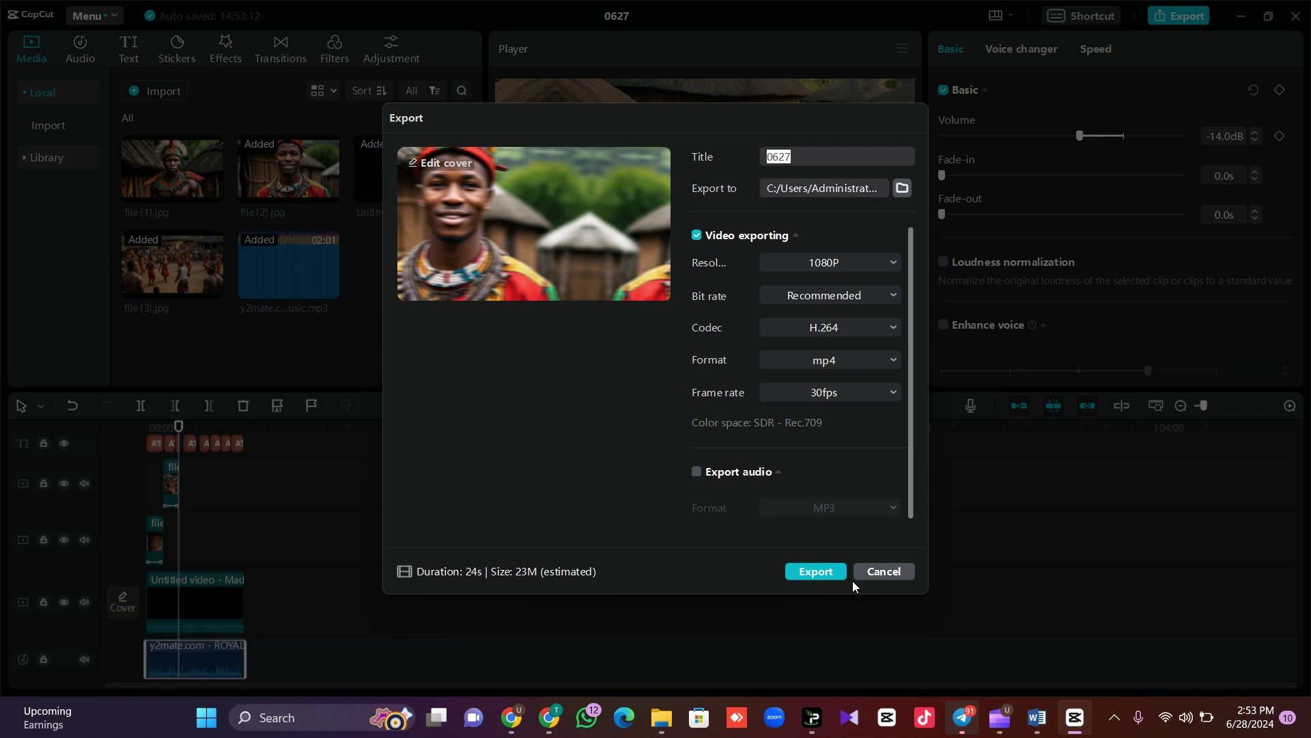
click(880, 573)
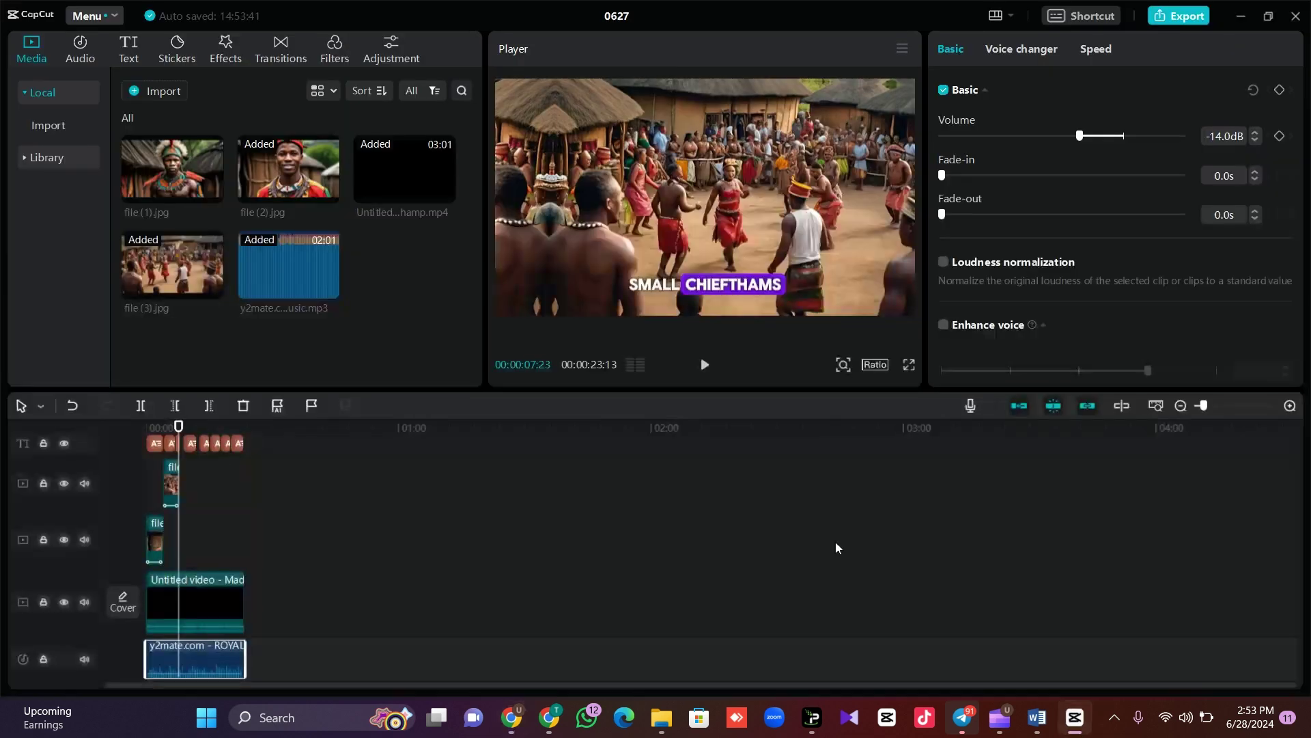